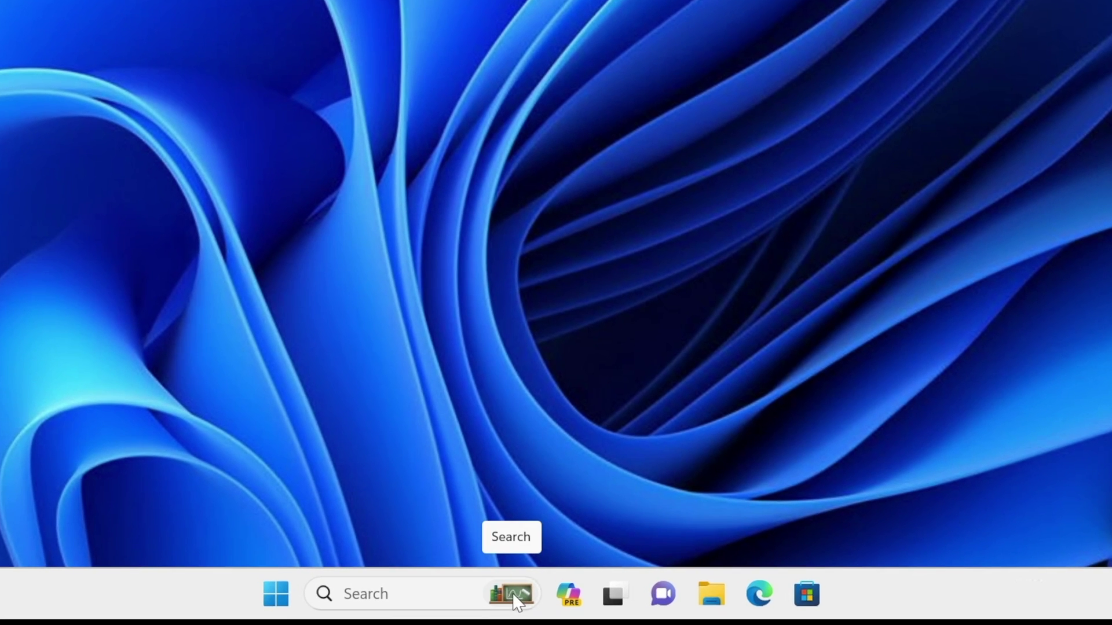
# Step: Check where Bing content appears in the Windows search panel and Edge's Copilot sidebar
pyautogui.click(511, 597)
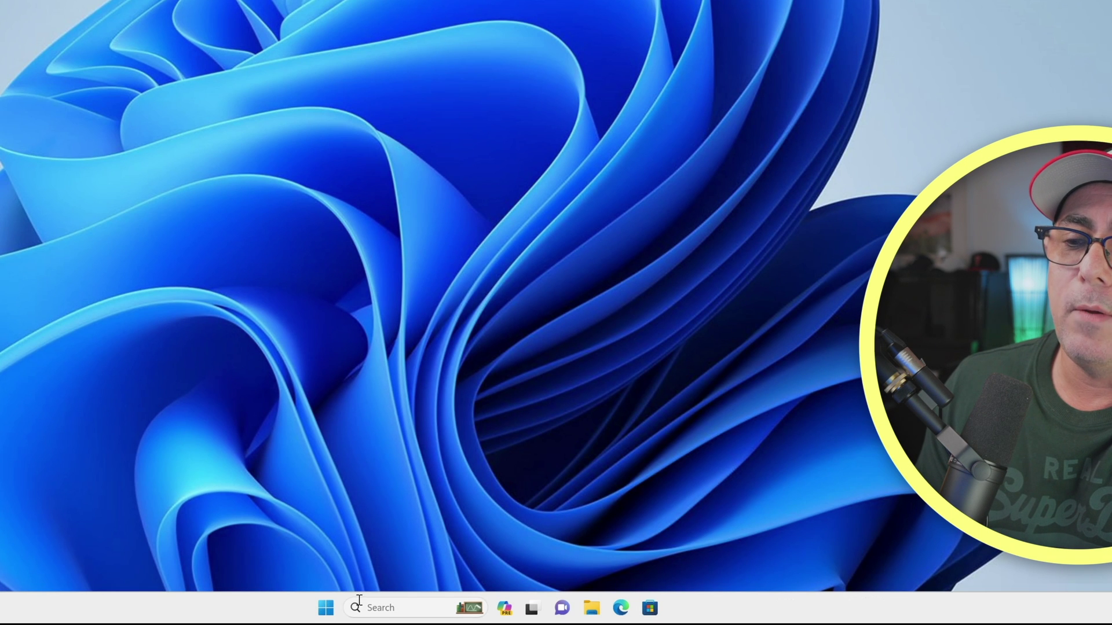
pyautogui.click(330, 612)
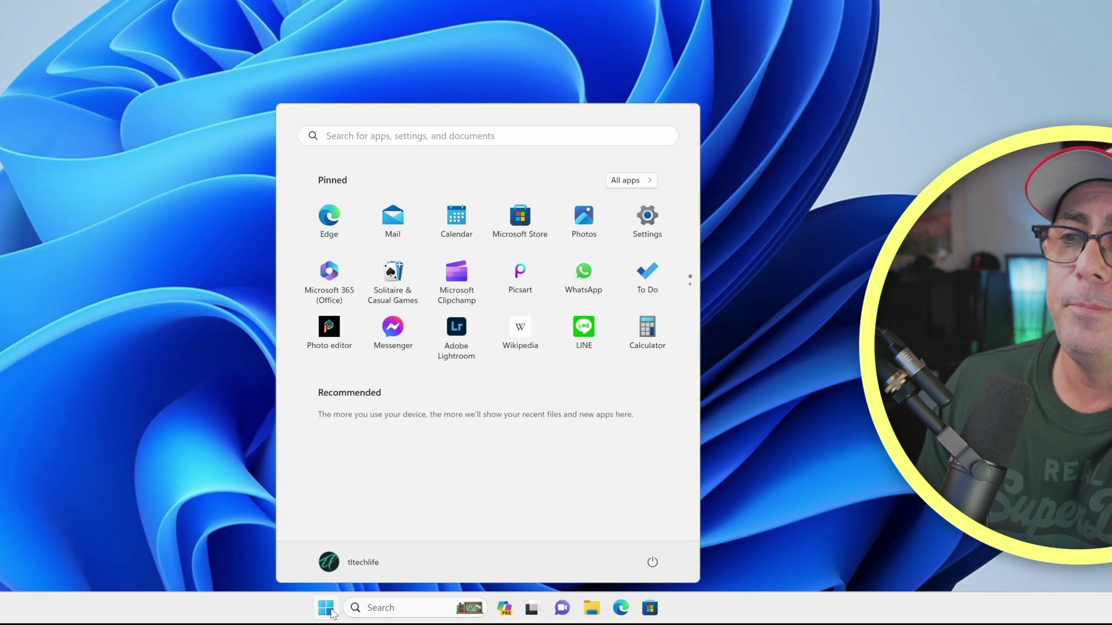
pyautogui.click(443, 139)
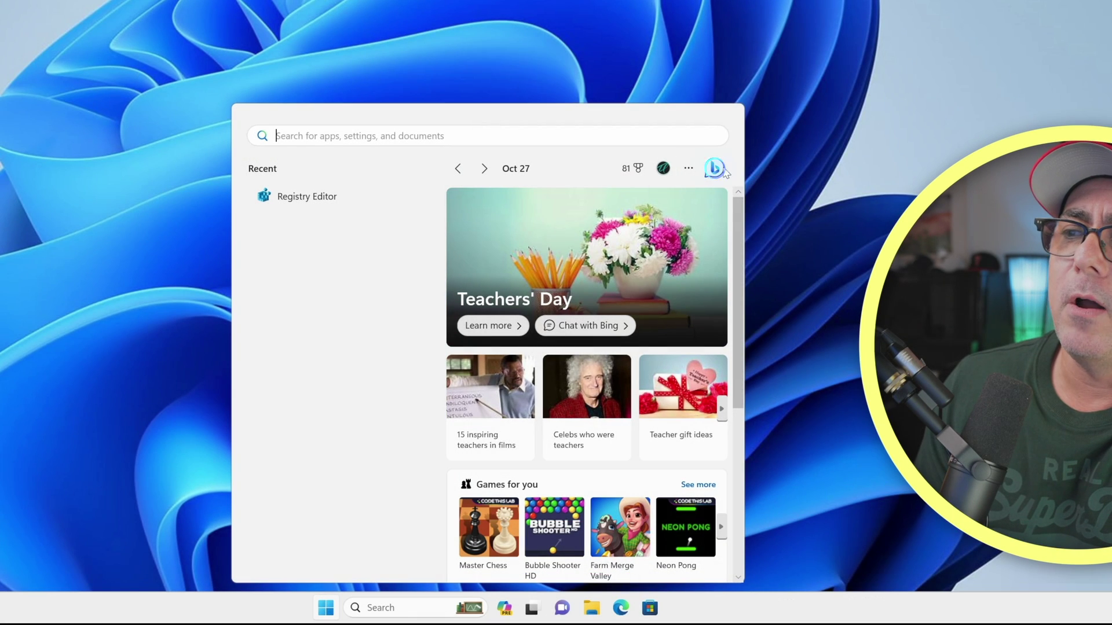
pyautogui.click(715, 167)
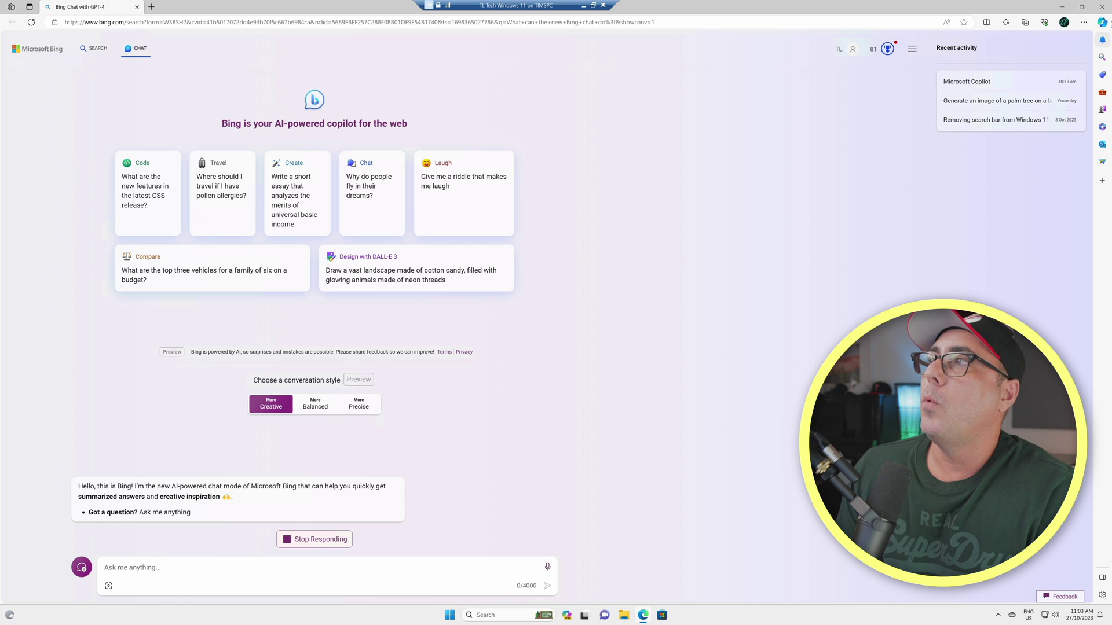
pyautogui.click(1102, 21)
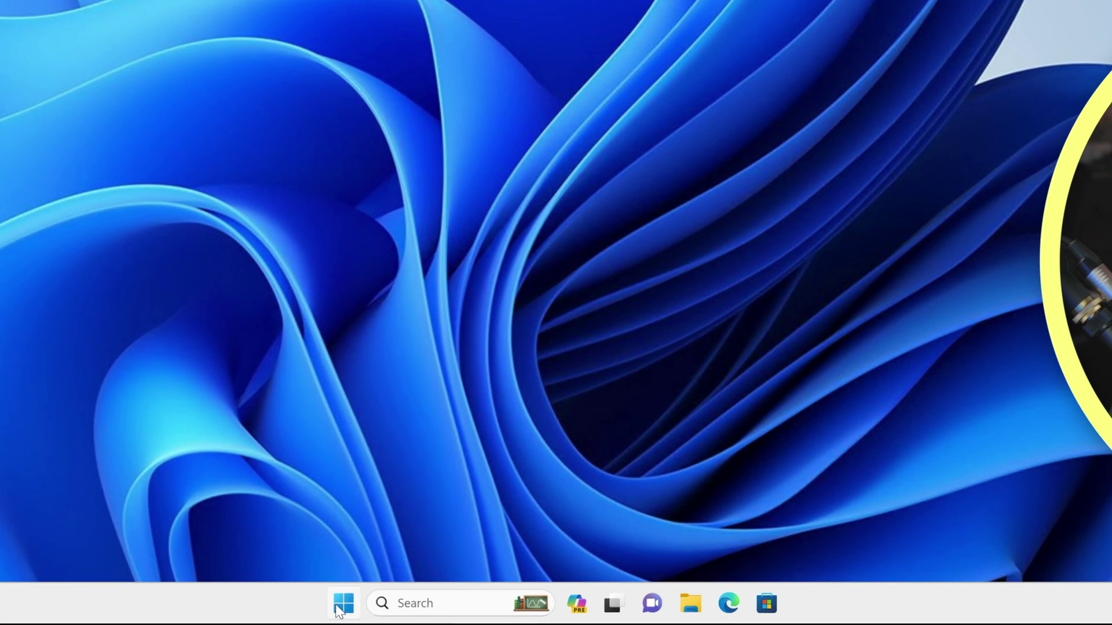
pyautogui.click(343, 604)
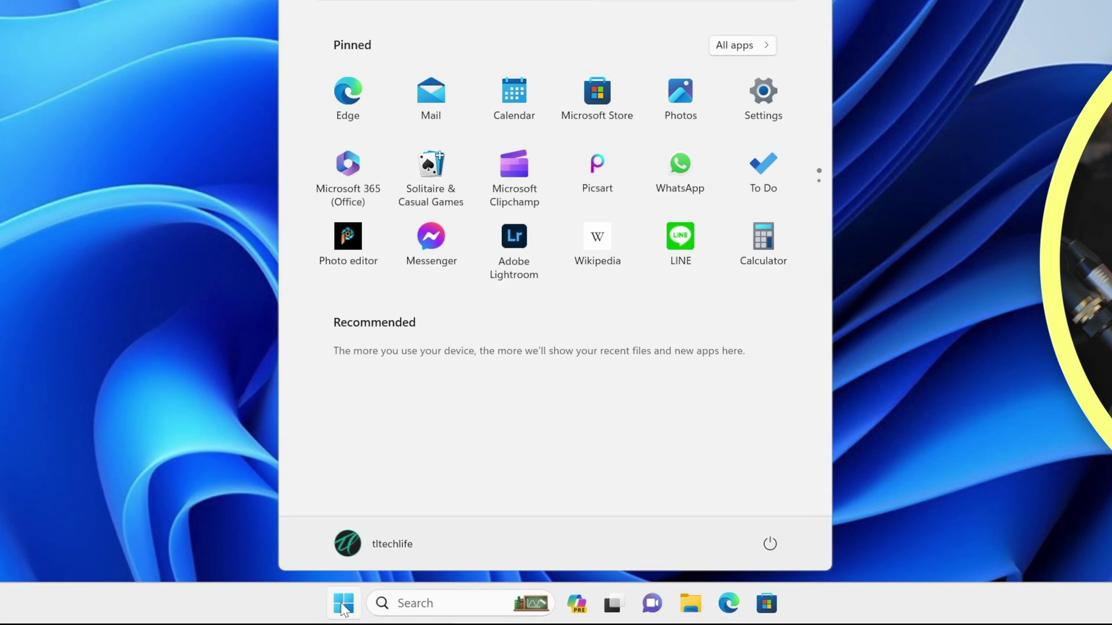
pyautogui.click(593, 6)
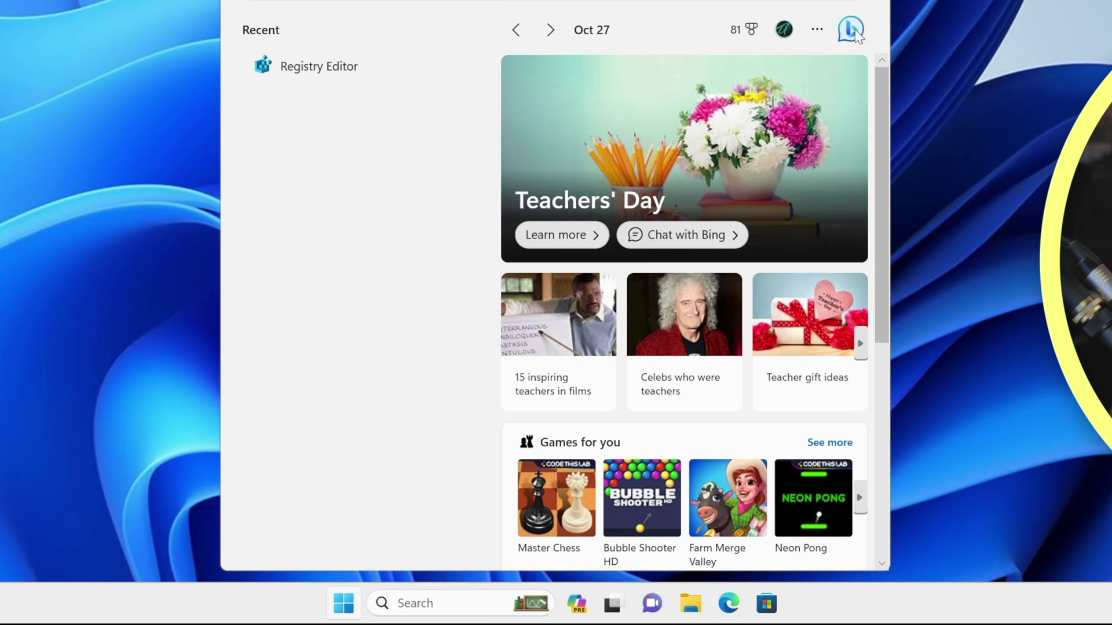
pyautogui.press('Escape')
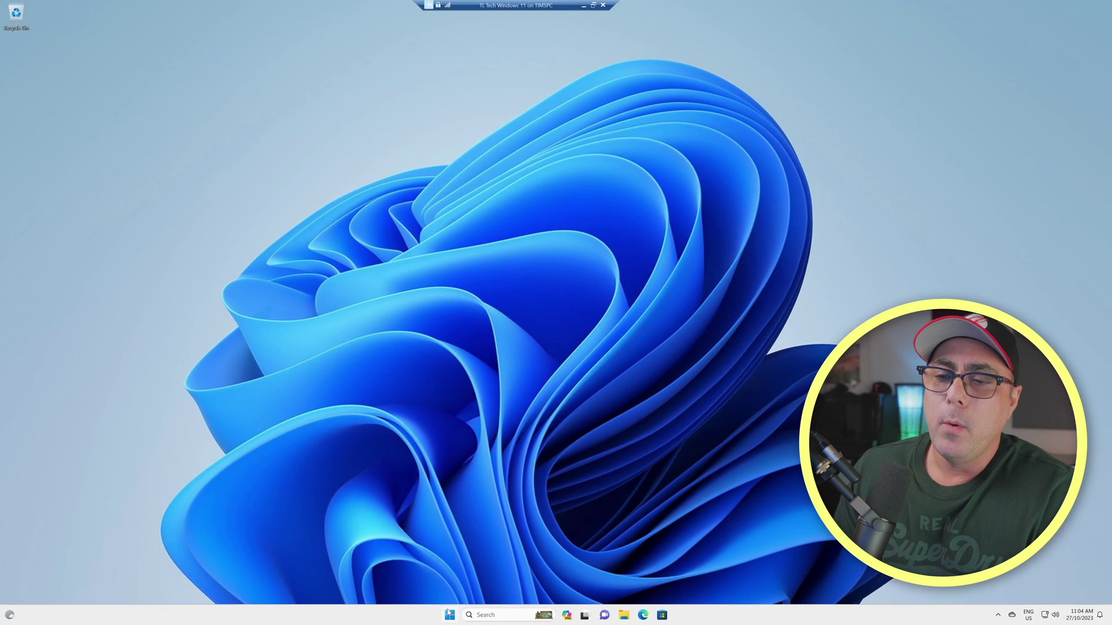
# Step: In Privacy & security > Search permissions, switch off cloud content search and search highlights
pyautogui.rightClick(450, 615)
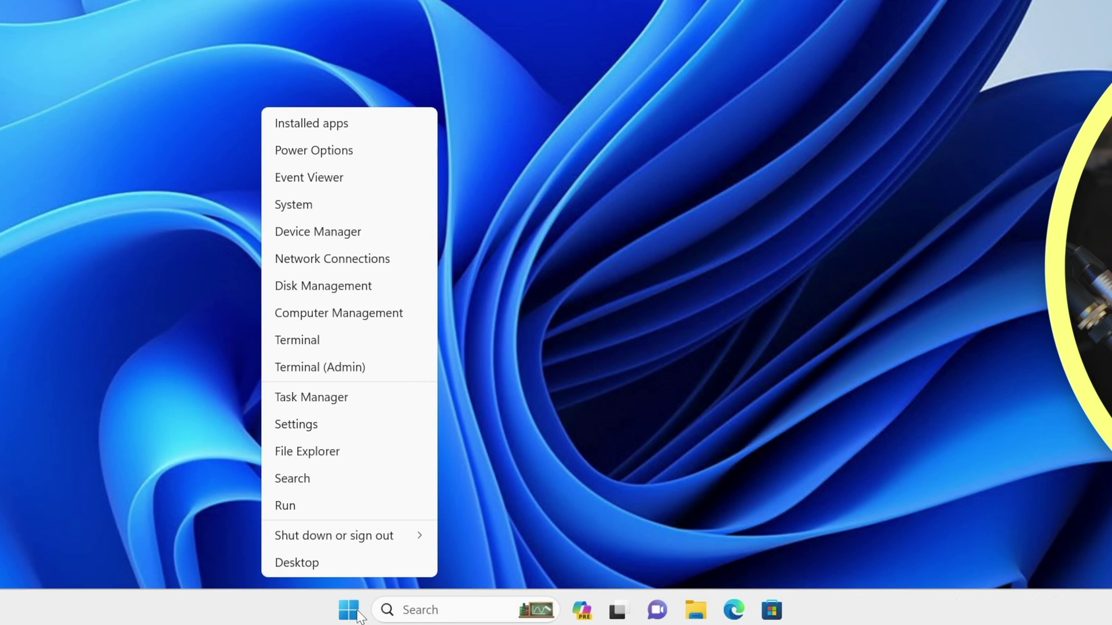
pyautogui.click(332, 426)
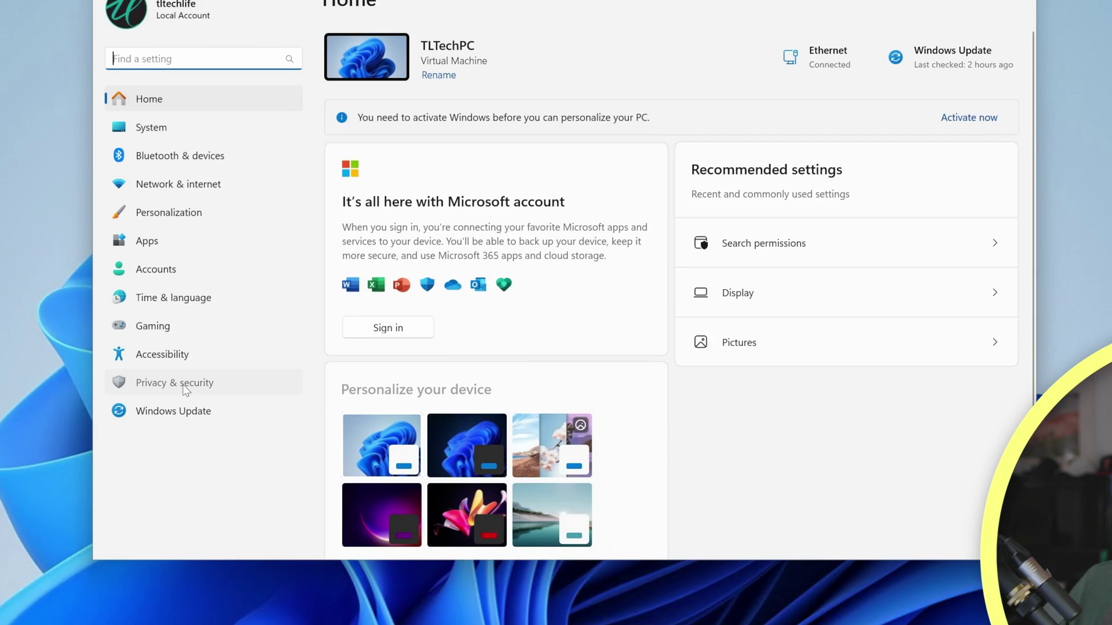
pyautogui.click(280, 351)
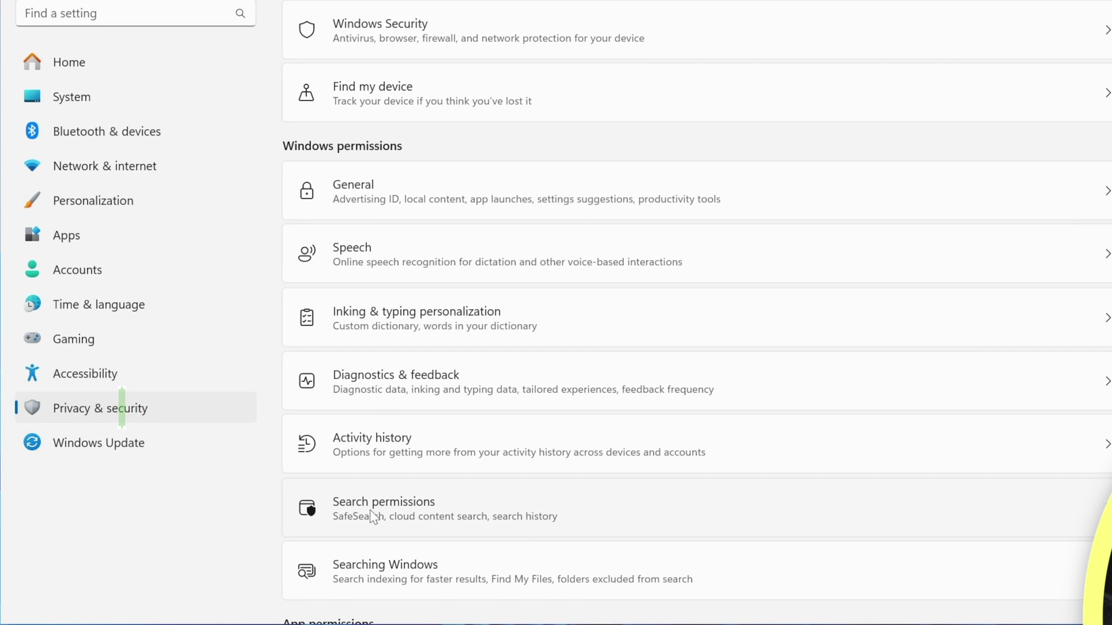
pyautogui.click(412, 513)
pyautogui.scroll(-3, 516, 363)
pyautogui.scroll(-2, 585, 380)
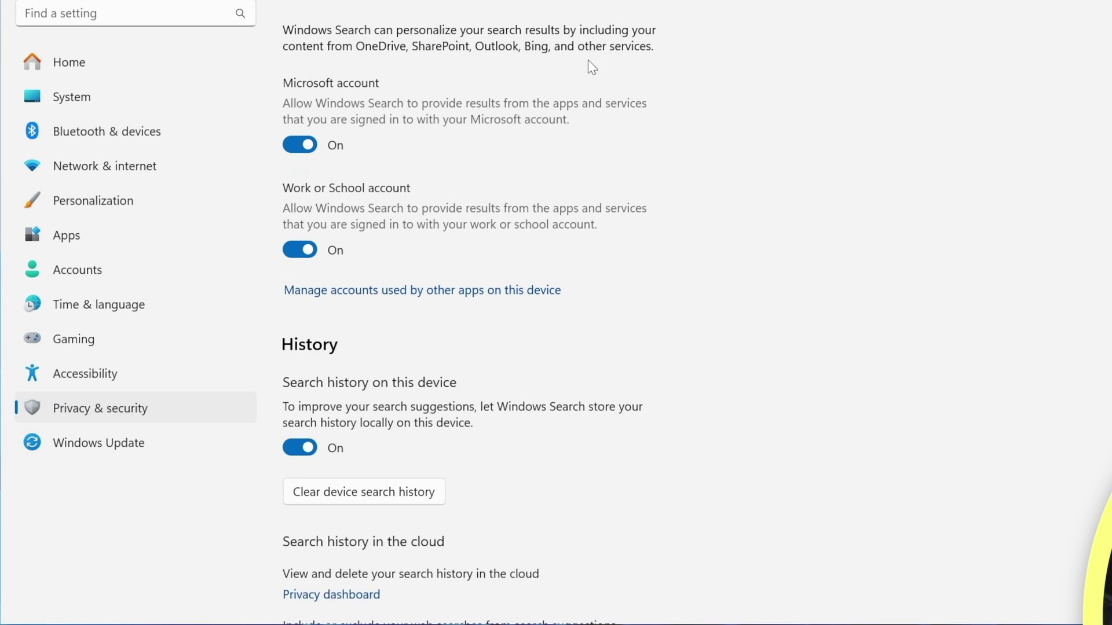
pyautogui.scroll(-6, 648, 342)
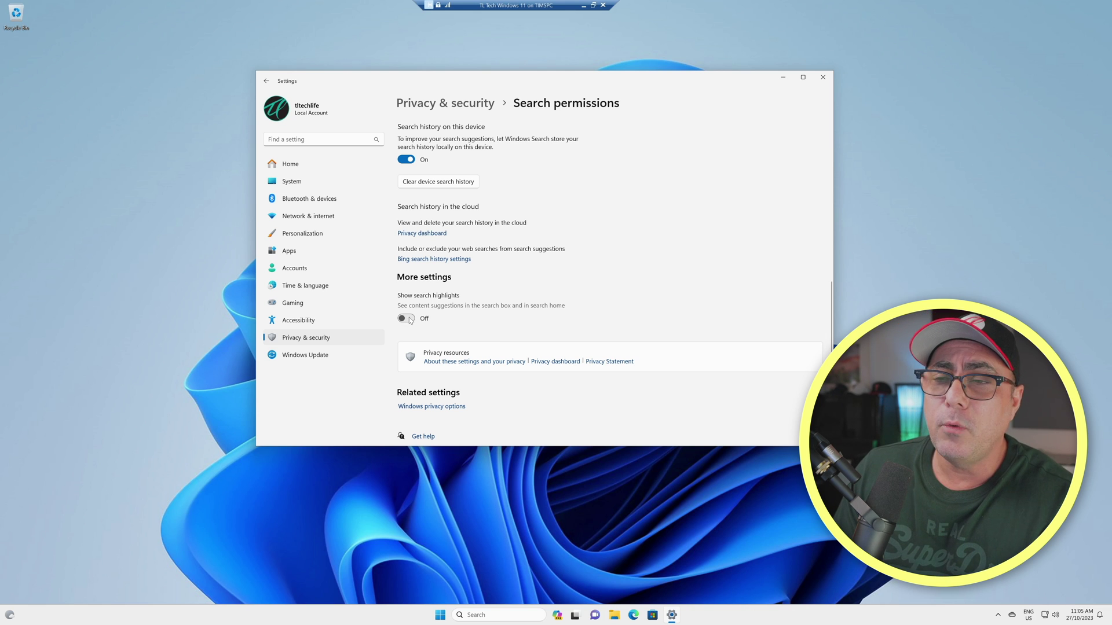
pyautogui.scroll(1, 516, 323)
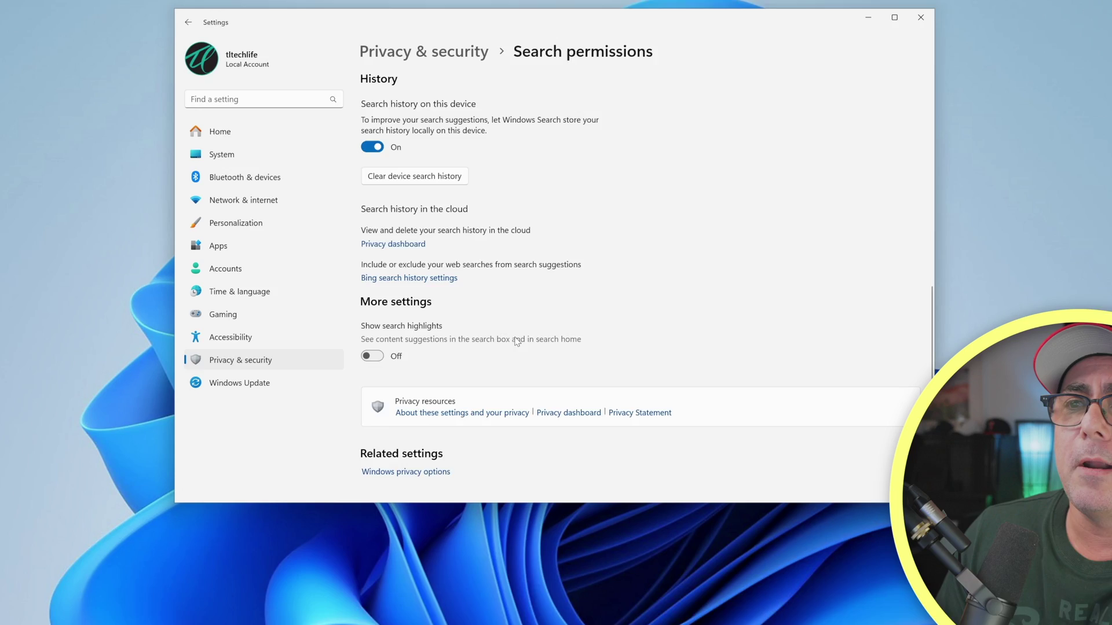
pyautogui.scroll(5, 516, 341)
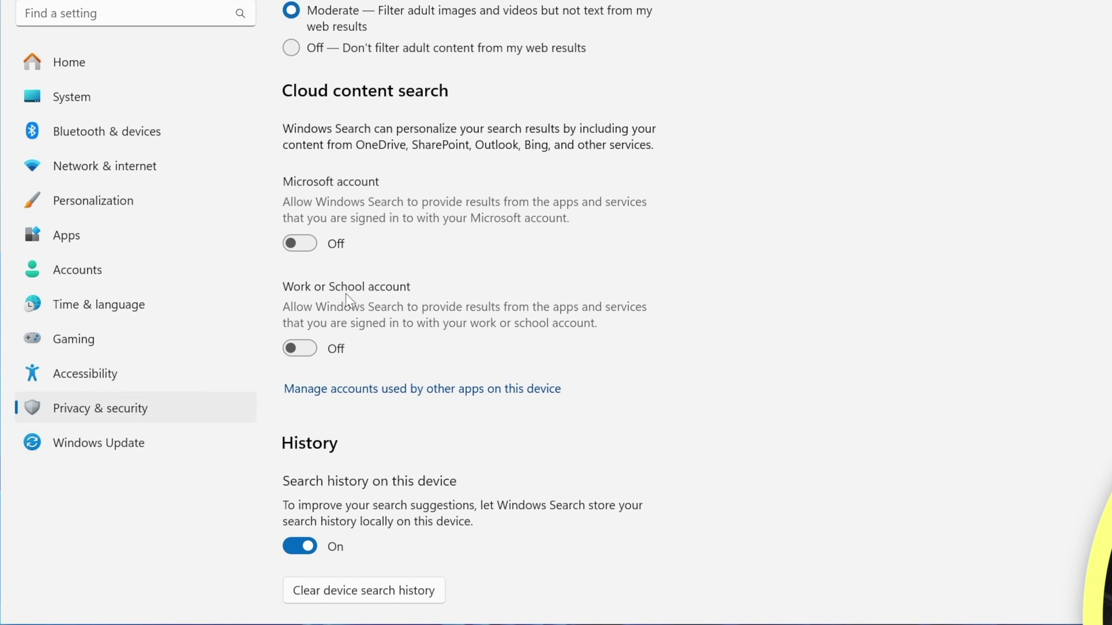
pyautogui.scroll(-6, 501, 325)
pyautogui.scroll(-1, 502, 325)
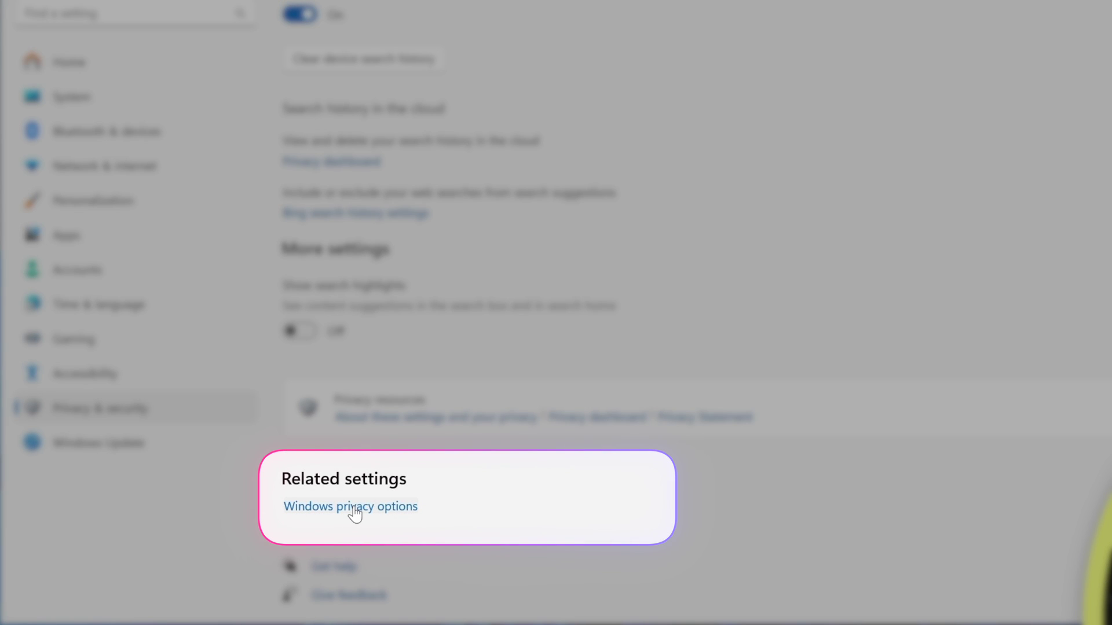
# Step: On the General privacy page, turn off the language list, app-launch tracking and suggested content
pyautogui.click(354, 509)
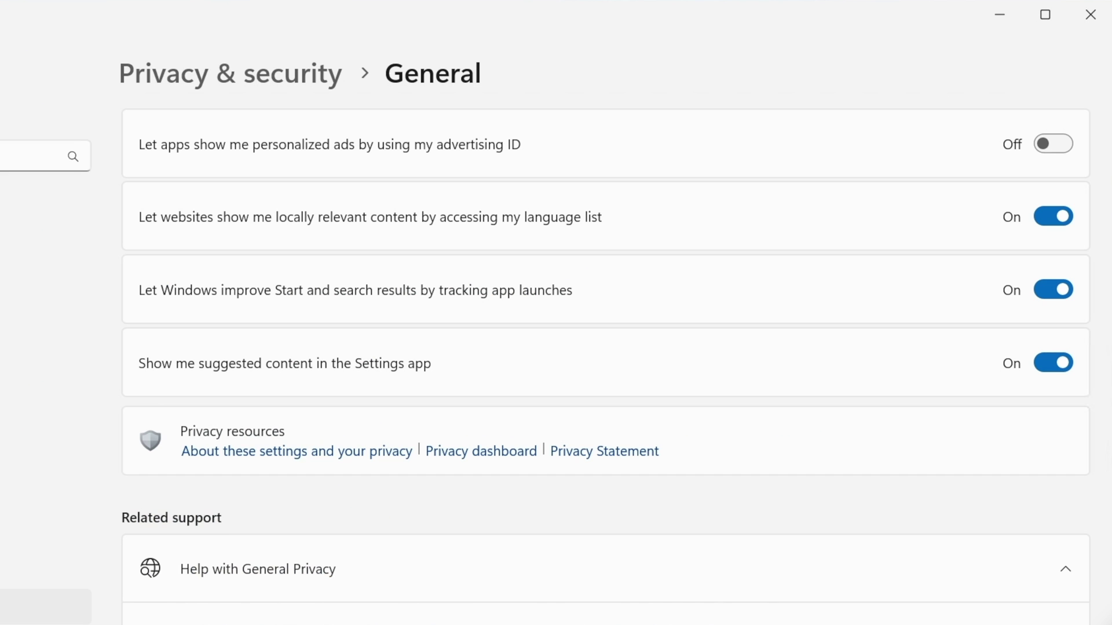
pyautogui.click(1053, 218)
pyautogui.click(1054, 289)
pyautogui.click(1055, 365)
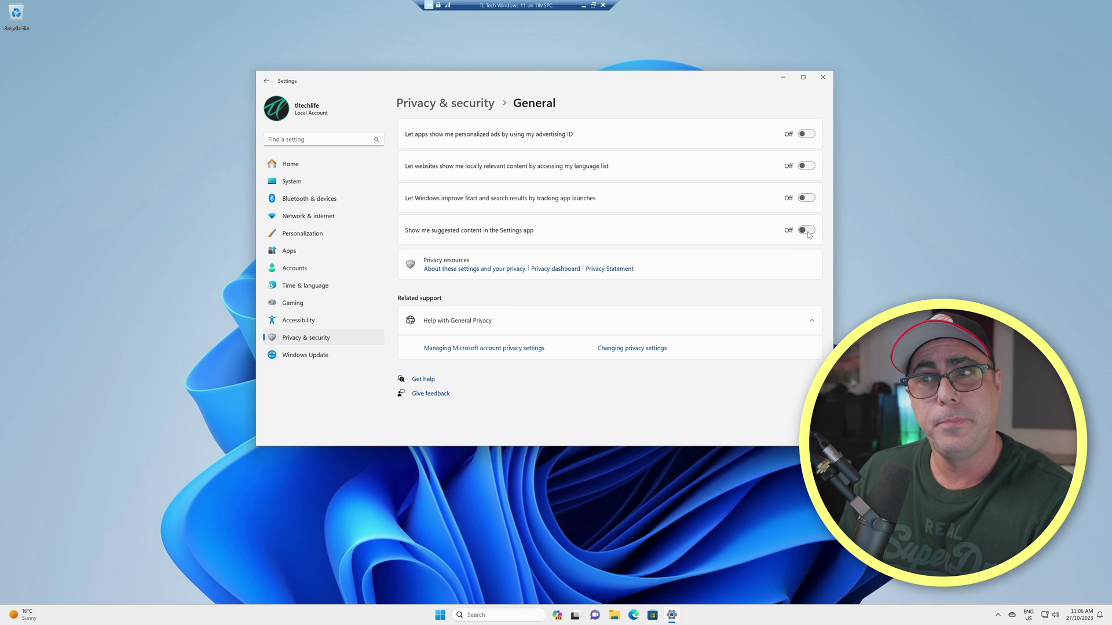
pyautogui.press('super+s')
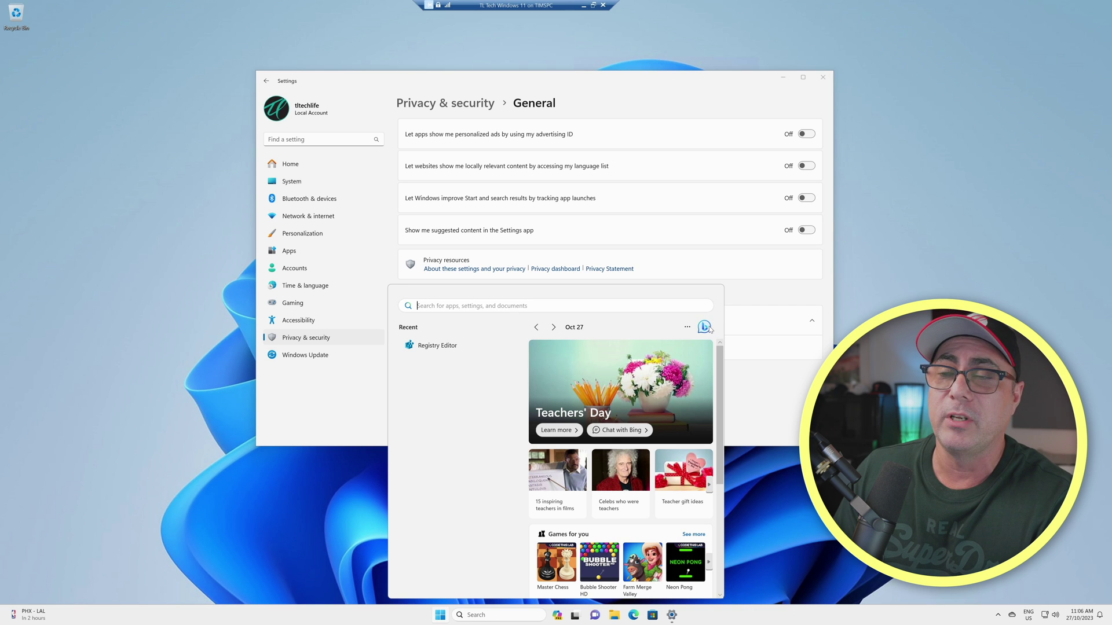
# Step: Minimize Settings and launch Registry Editor via a 'reg' Start search, allowing the UAC prompt
pyautogui.click(873, 258)
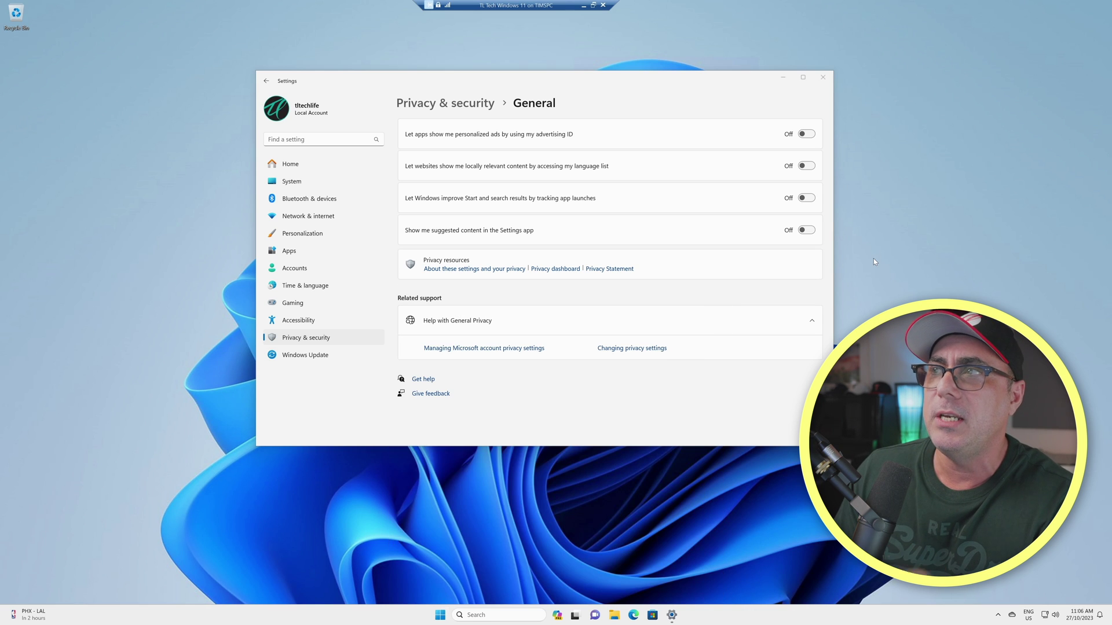
pyautogui.click(783, 78)
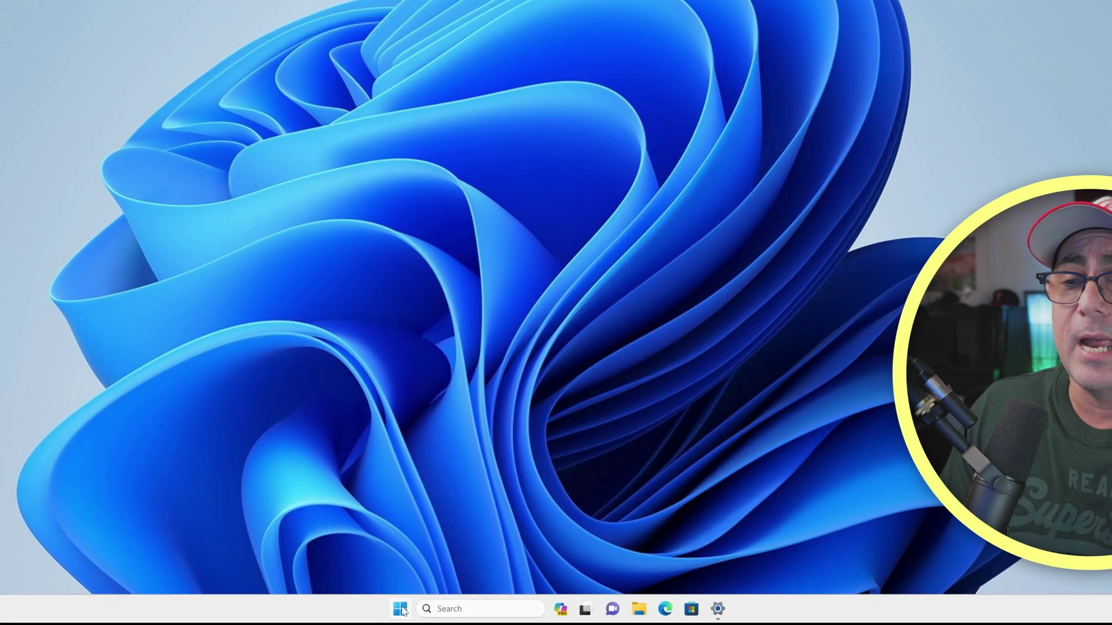
pyautogui.click(400, 609)
pyautogui.write('reg')
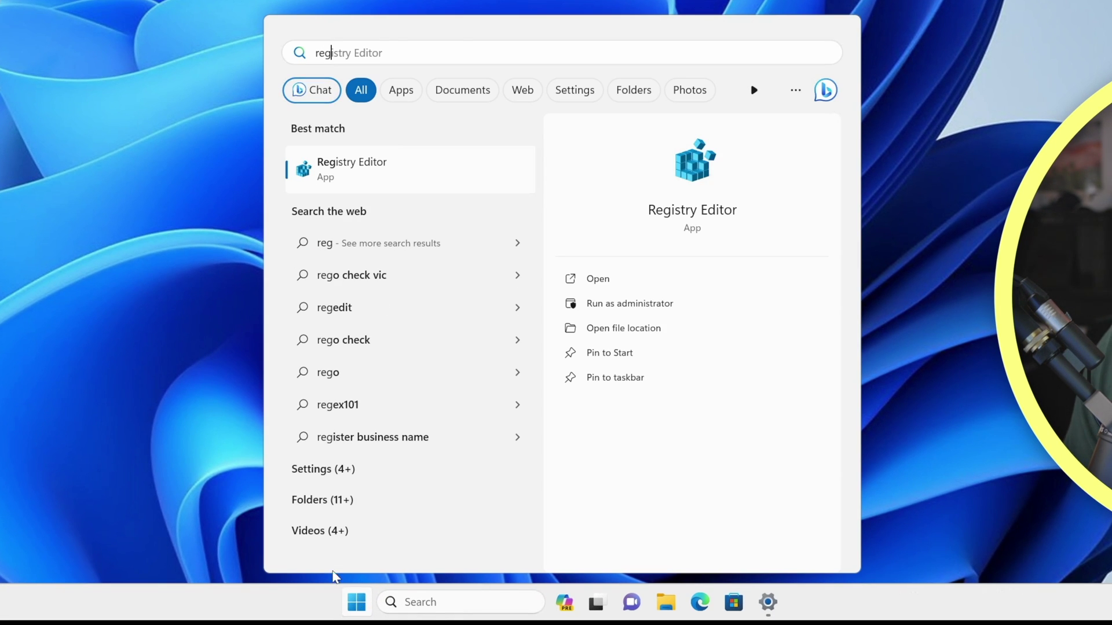
pyautogui.click(351, 169)
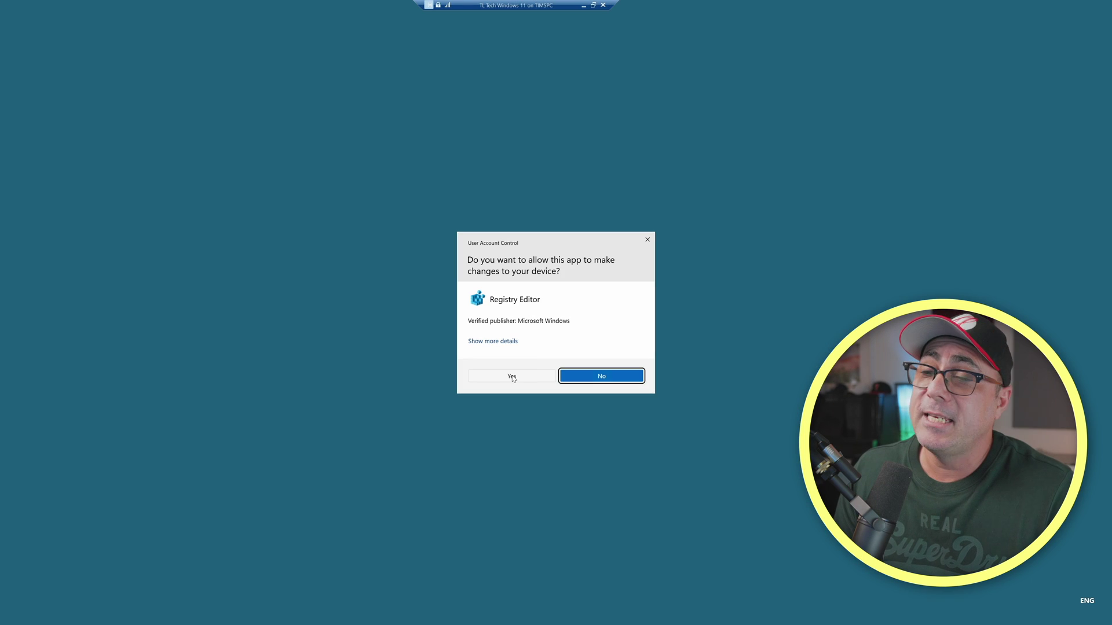
pyautogui.click(512, 377)
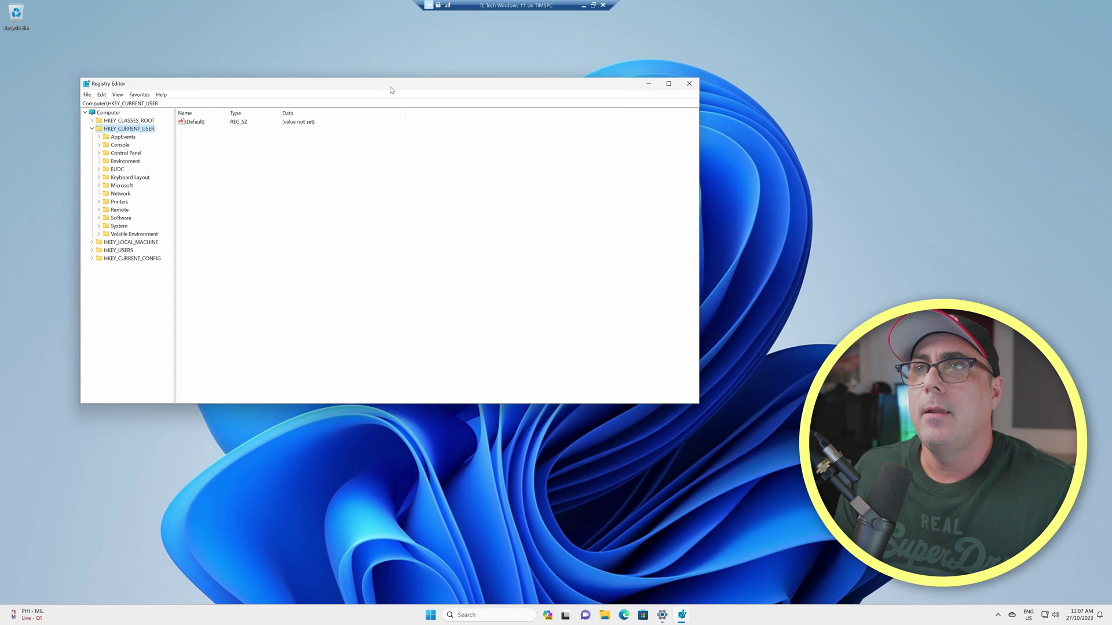
# Step: Navigate to HKEY_CURRENT_USER\Software\Policies\Microsoft\Windows and select the Windows key
pyautogui.click(272, 126)
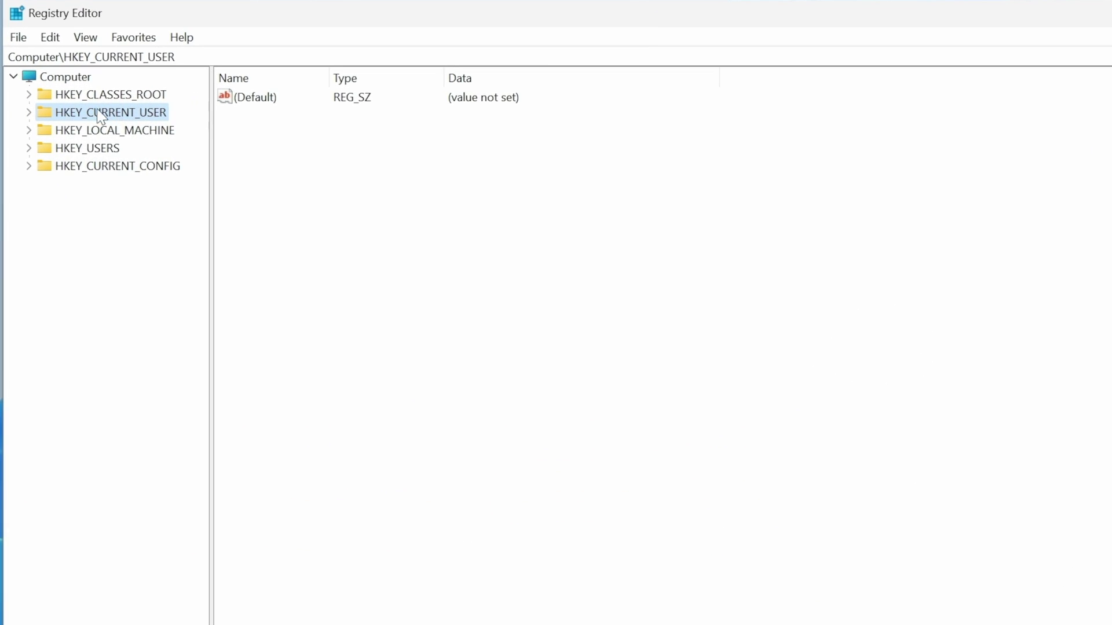
pyautogui.click(29, 112)
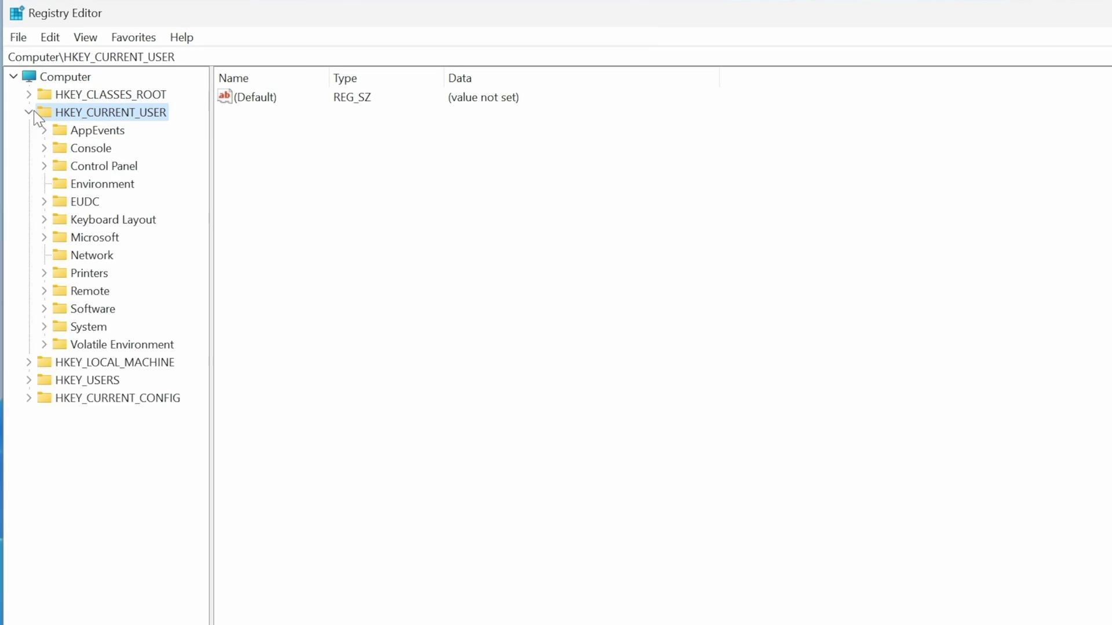
pyautogui.click(44, 309)
pyautogui.click(60, 416)
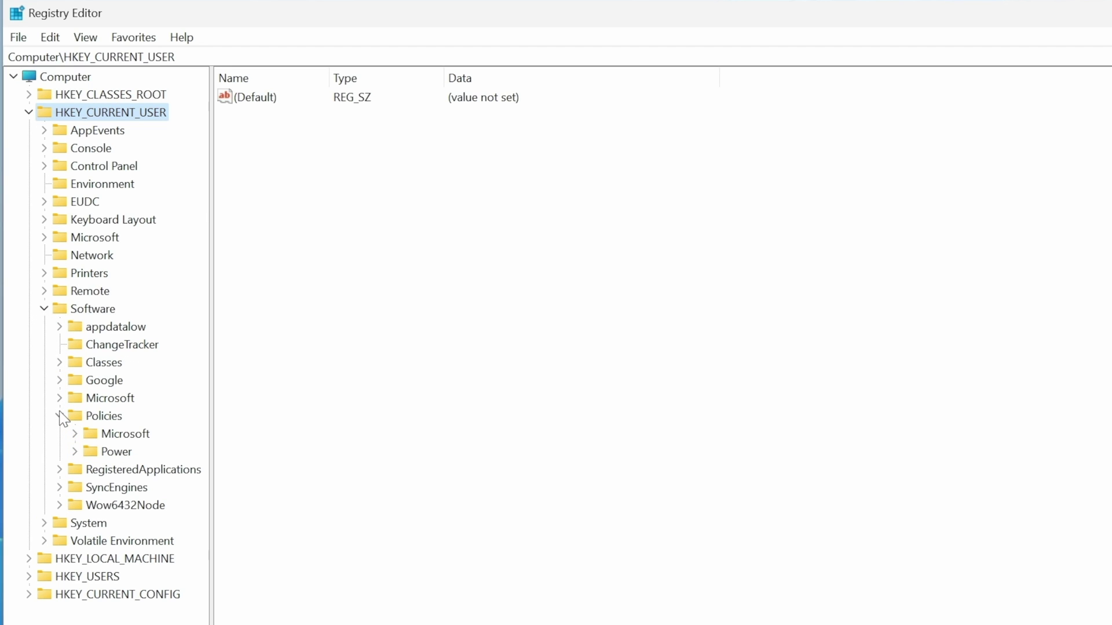
pyautogui.click(76, 435)
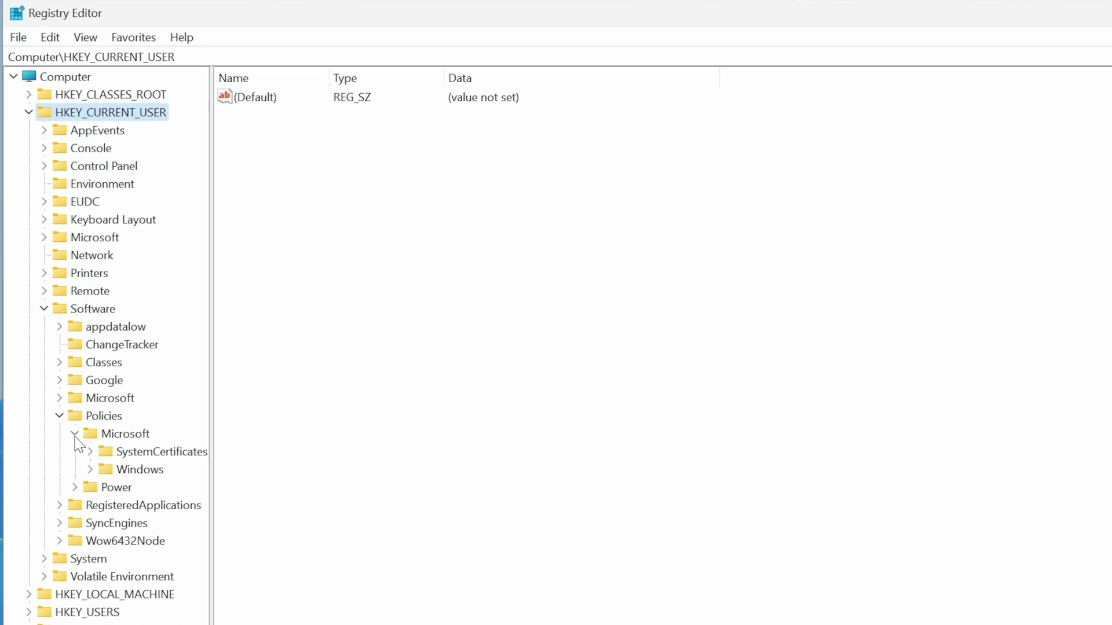
pyautogui.click(90, 470)
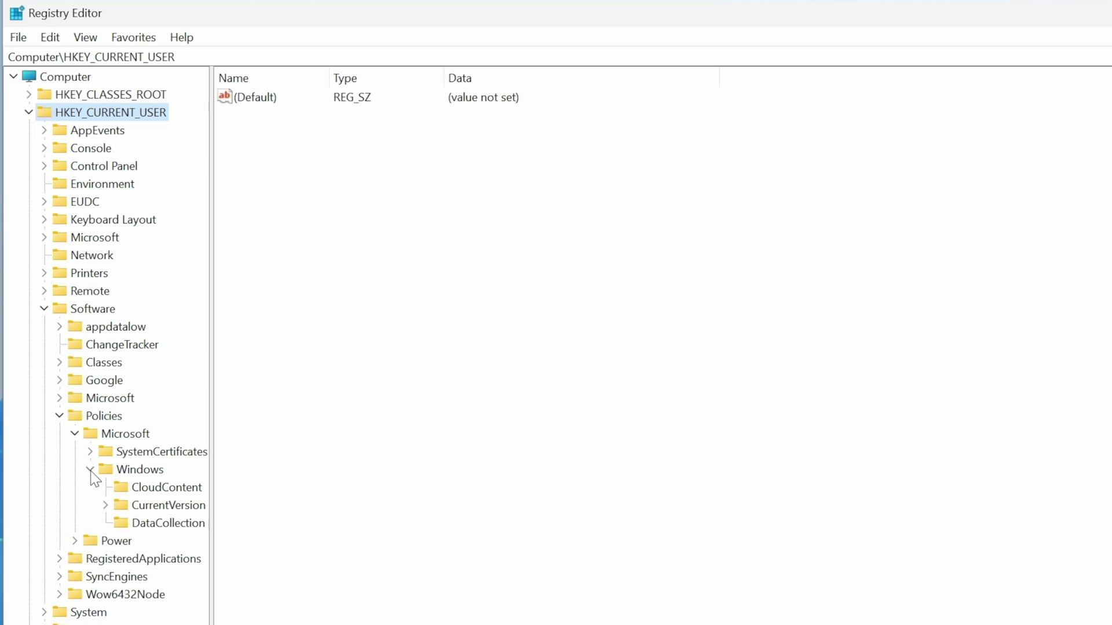
pyautogui.click(142, 471)
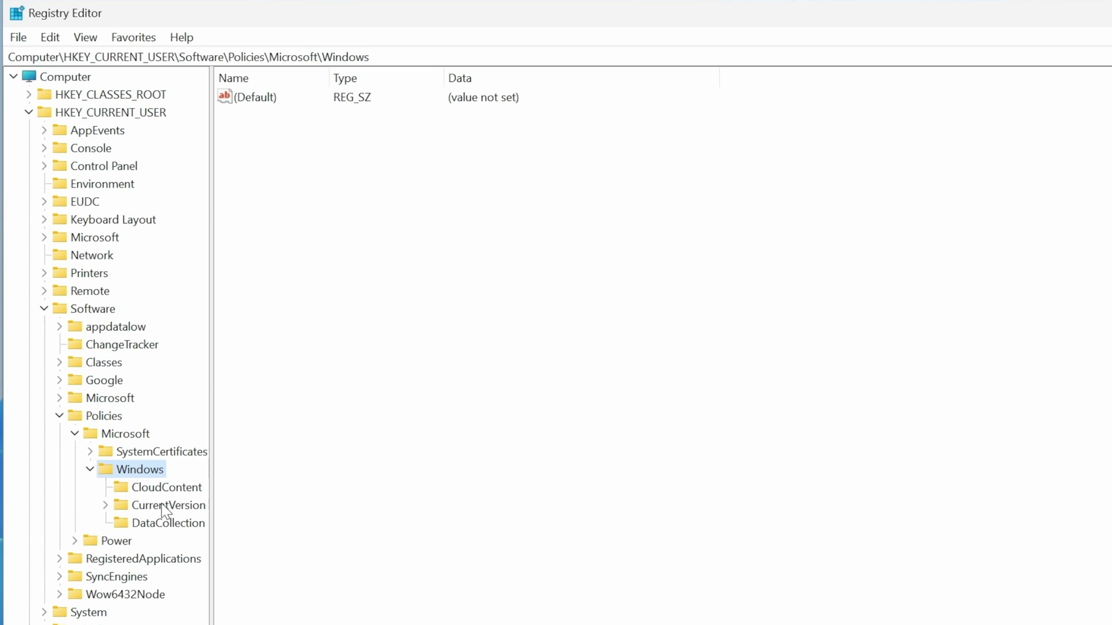
# Step: Create a new key named Explorer under the Windows policies key
pyautogui.rightClick(149, 477)
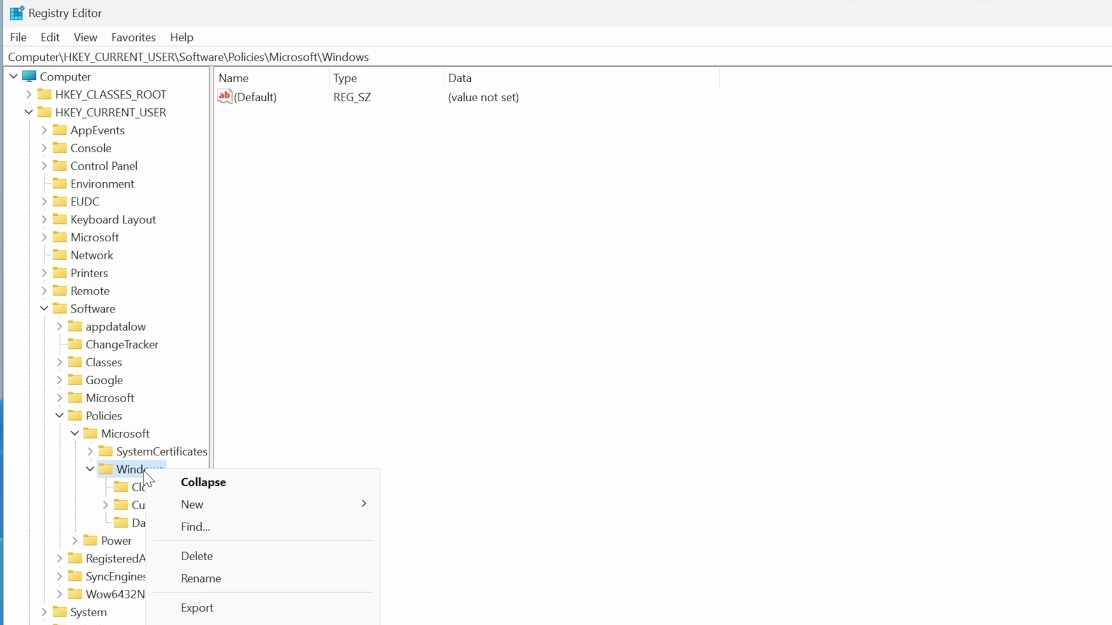
pyautogui.moveTo(204, 506)
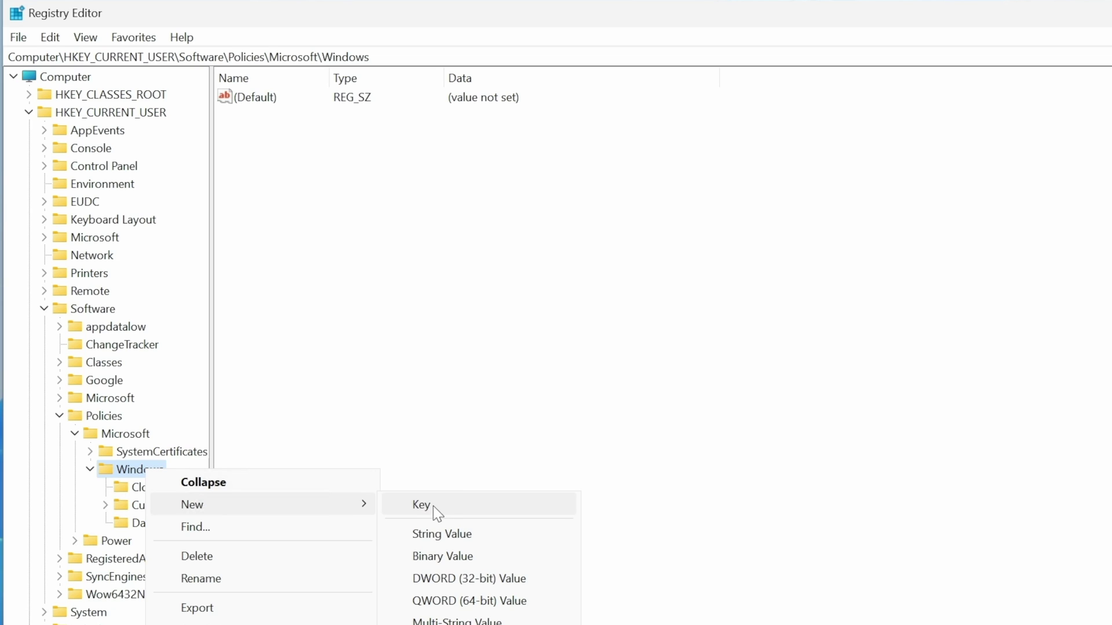
pyautogui.click(446, 514)
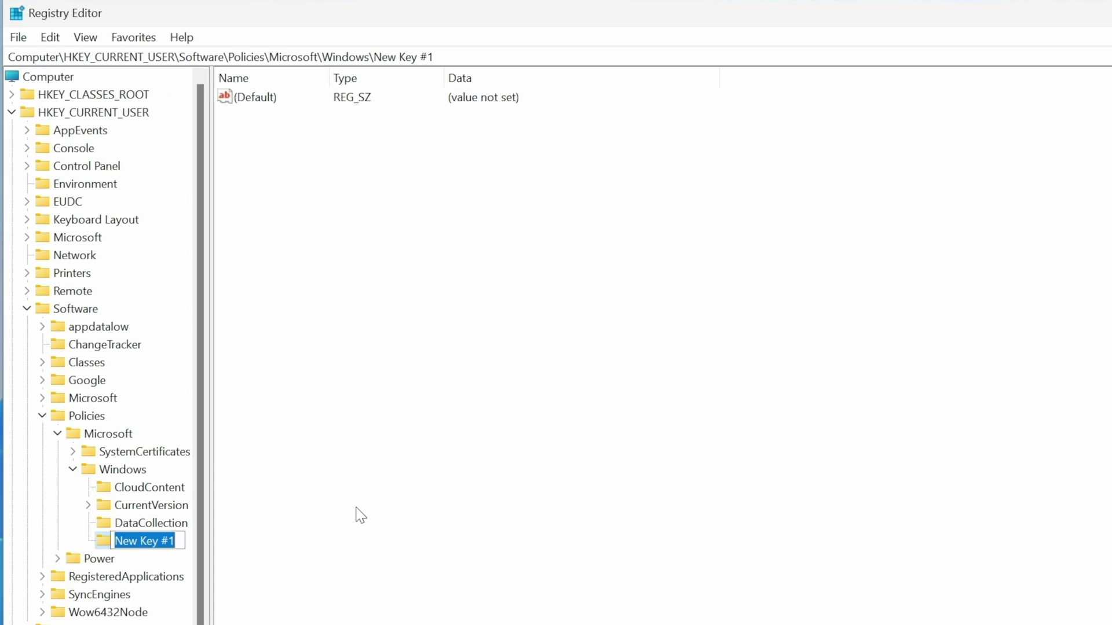
pyautogui.write('Explorer')
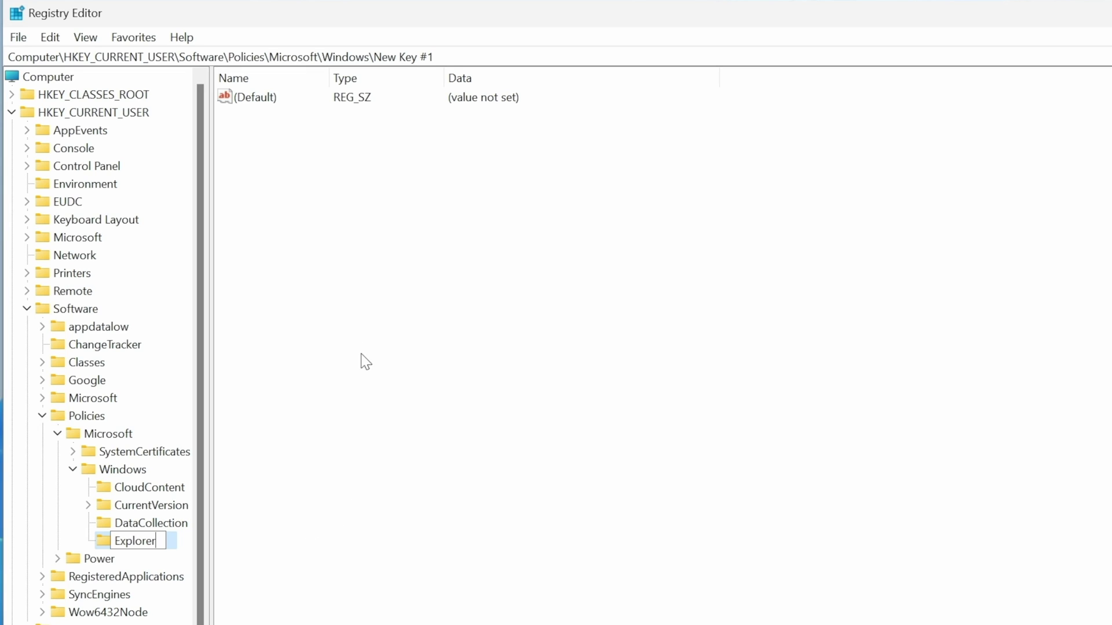
pyautogui.click(430, 279)
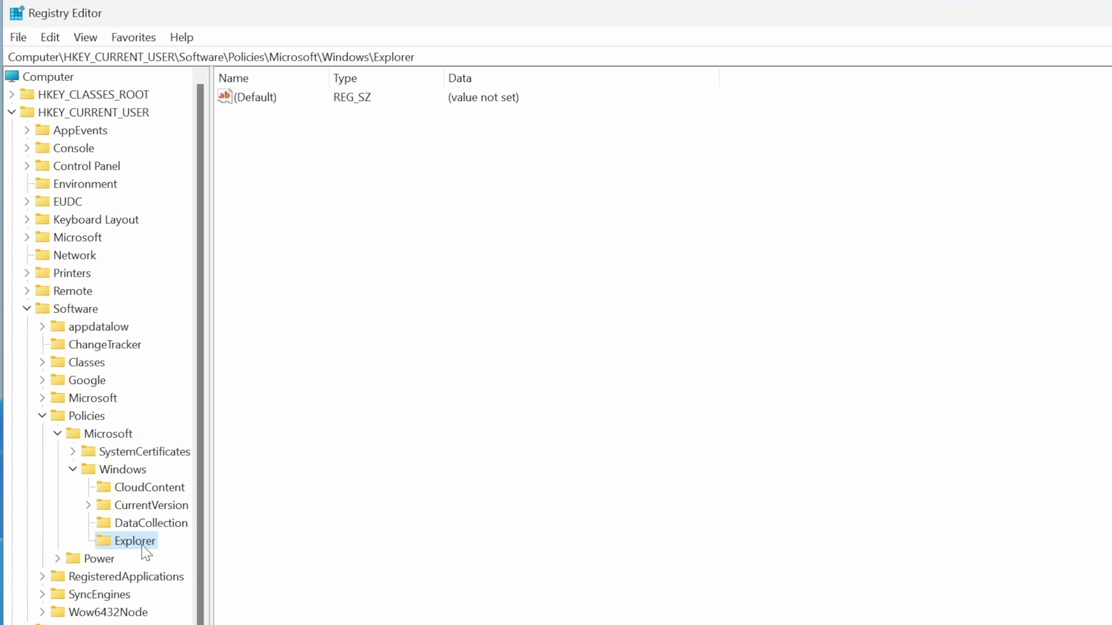
# Step: Add a DWORD (32-bit) value DisableSearchBoxSuggestions in Explorer and open it for editing
pyautogui.rightClick(303, 206)
pyautogui.moveTo(355, 221)
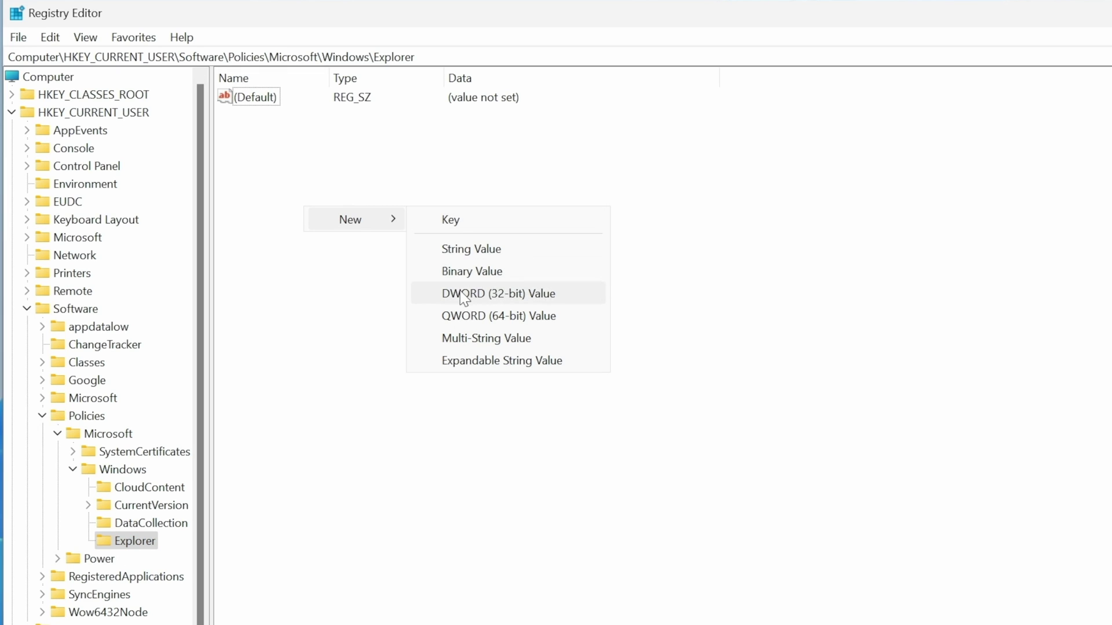
pyautogui.click(570, 299)
pyautogui.write('DisableSearchBoxSuggestions')
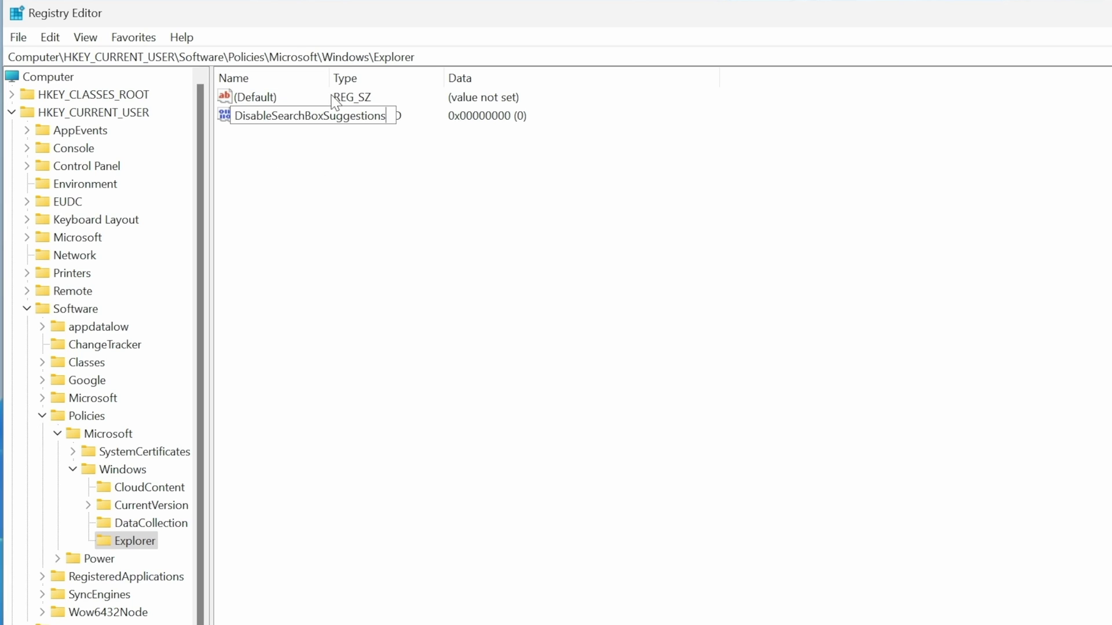
pyautogui.press('Return')
pyautogui.moveTo(434, 81)
pyautogui.mouseDown()
pyautogui.moveTo(538, 86)
pyautogui.moveTo(424, 90)
pyautogui.mouseUp()
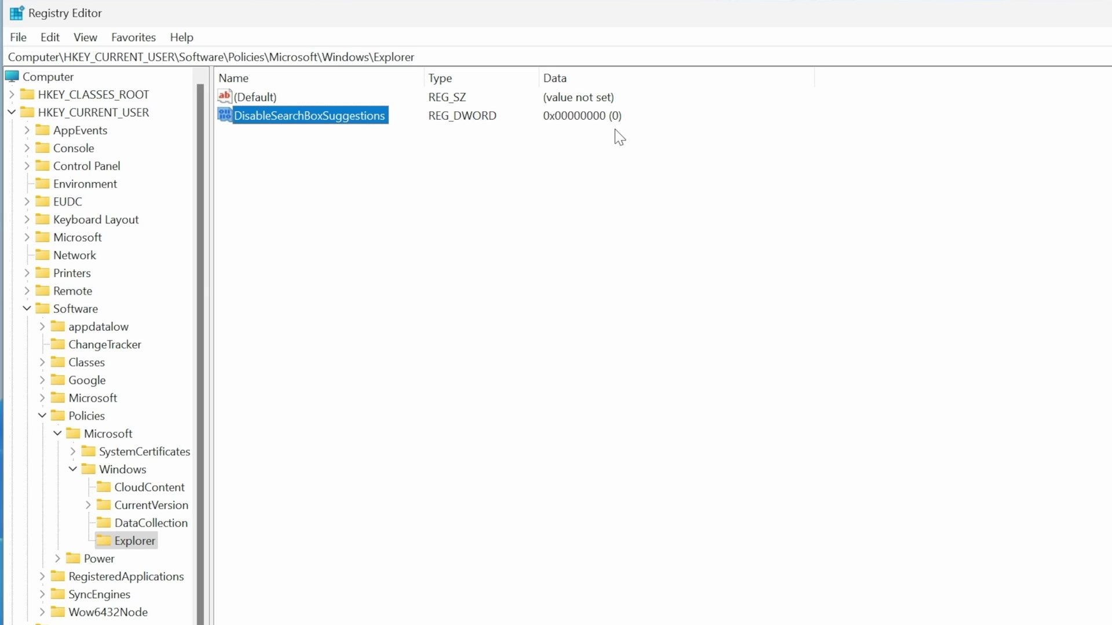
pyautogui.doubleClick(361, 115)
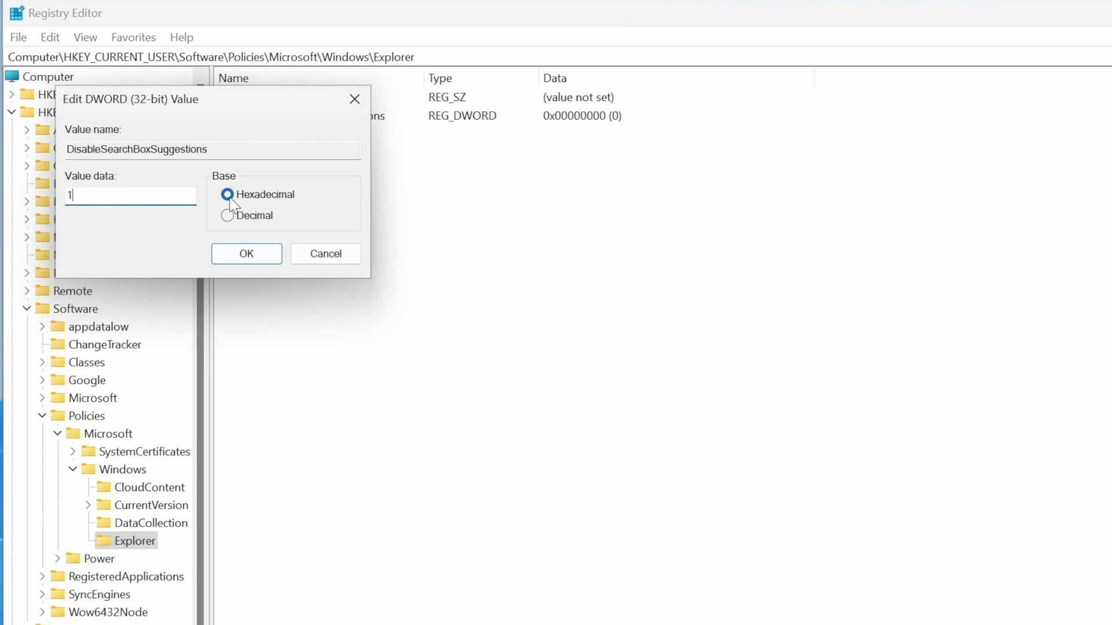
# Step: Save DisableSearchBoxSuggestions with value 1 and restart the PC
pyautogui.click(248, 257)
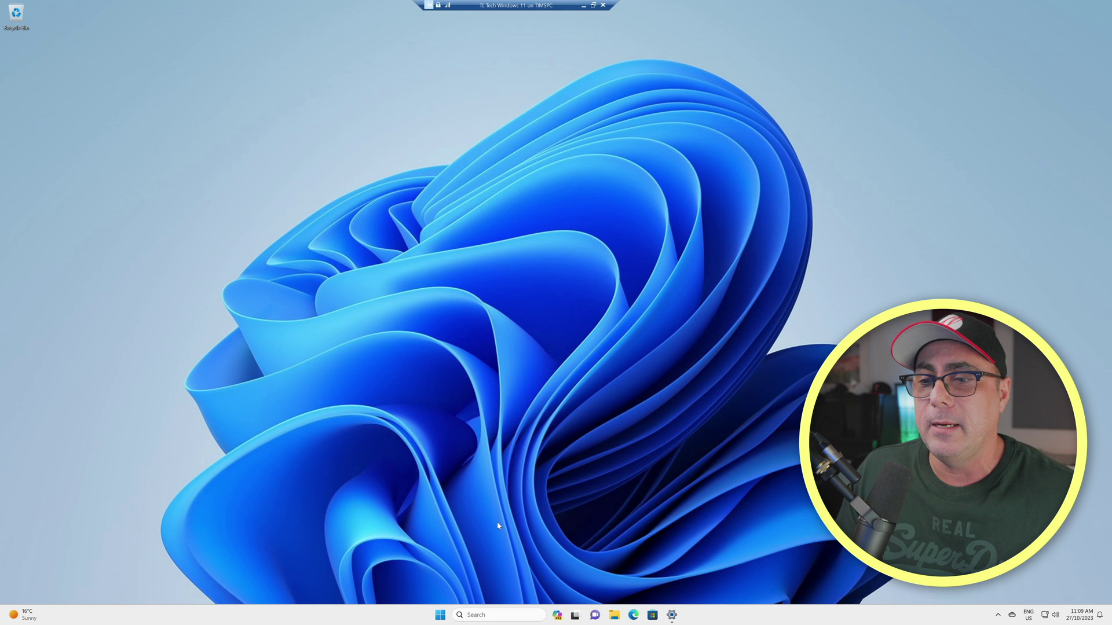
pyautogui.rightClick(447, 619)
pyautogui.moveTo(463, 577)
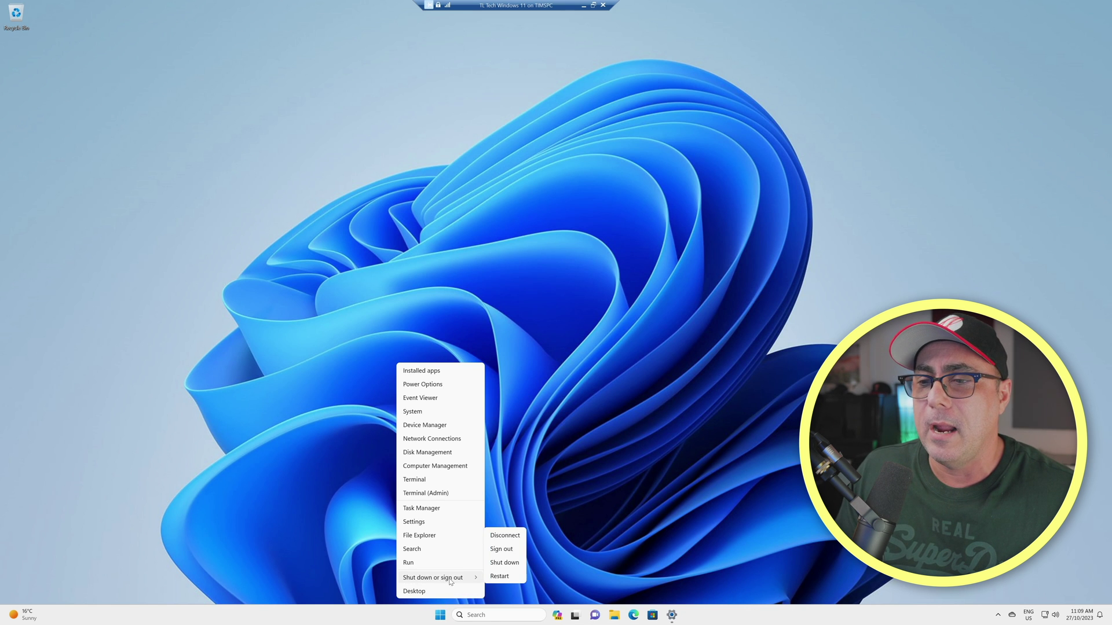
pyautogui.click(499, 576)
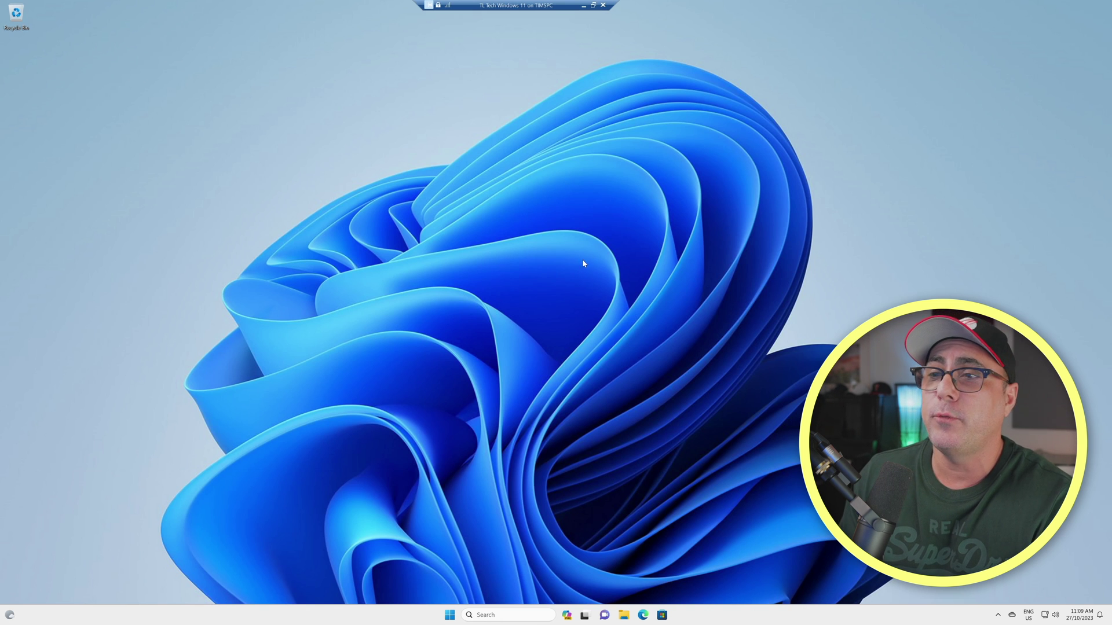
# Step: After reboot, check the Start search panel, then show the Copilot sidebar in Edge
pyautogui.click(450, 612)
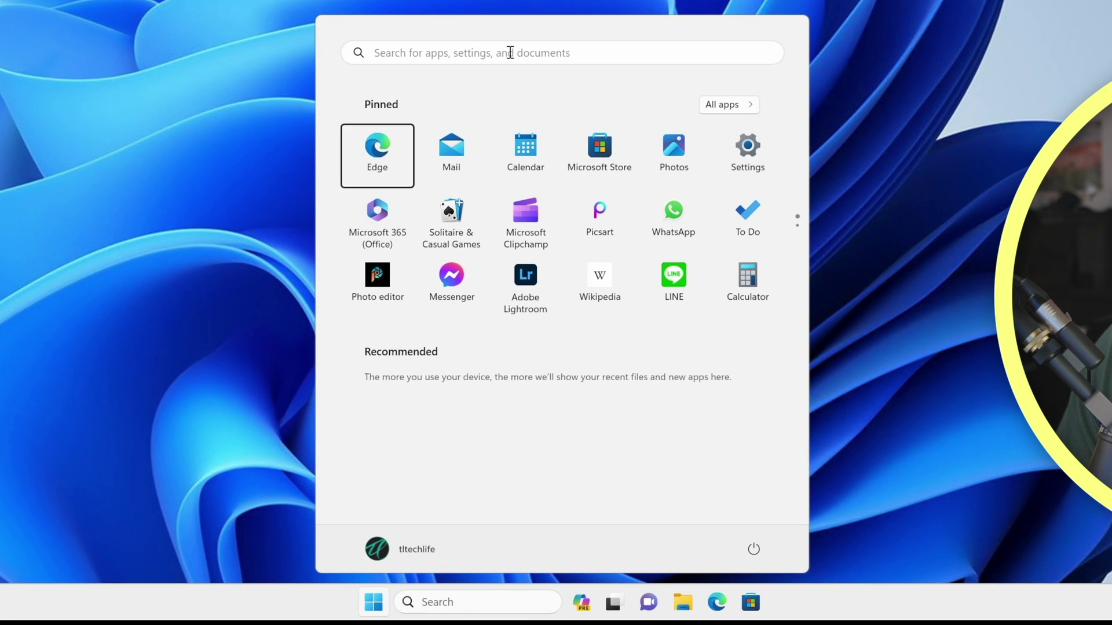
pyautogui.click(509, 52)
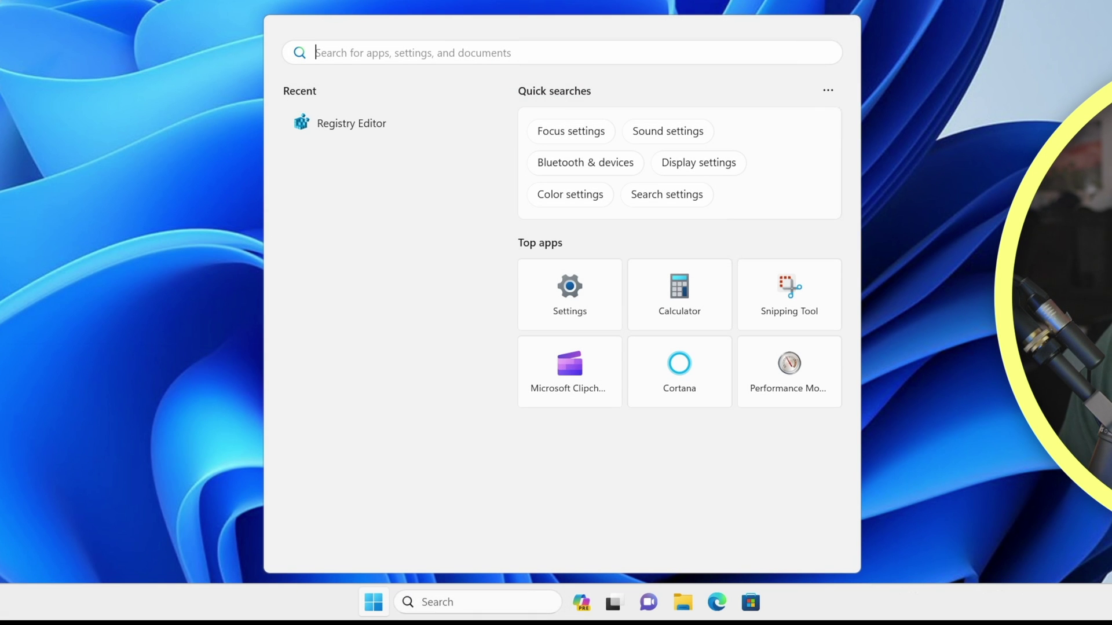
pyautogui.click(542, 604)
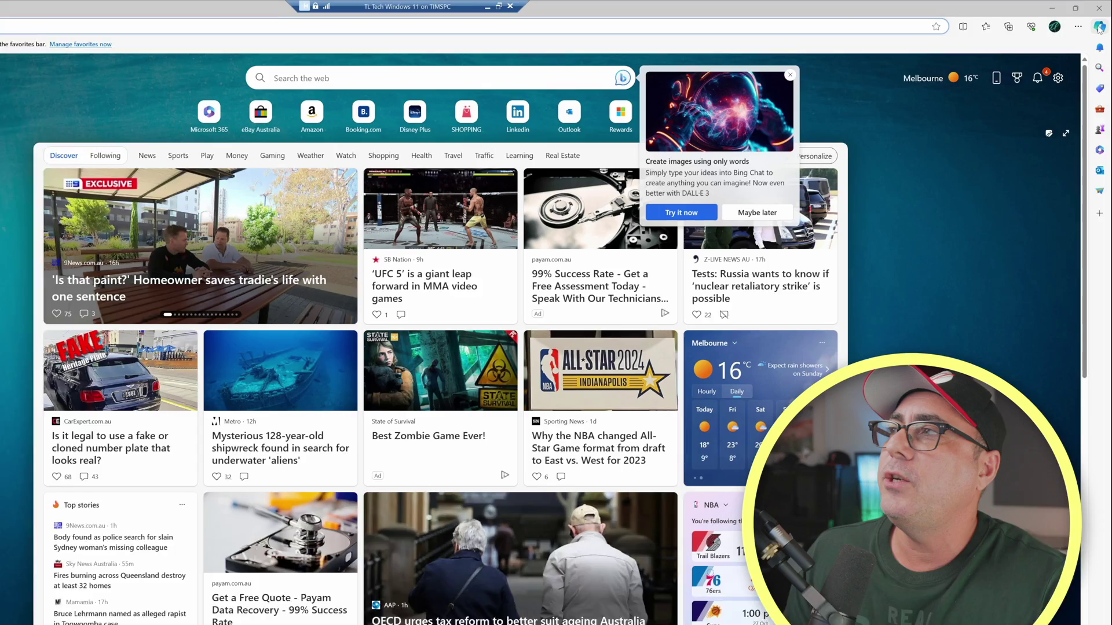
pyautogui.click(1102, 23)
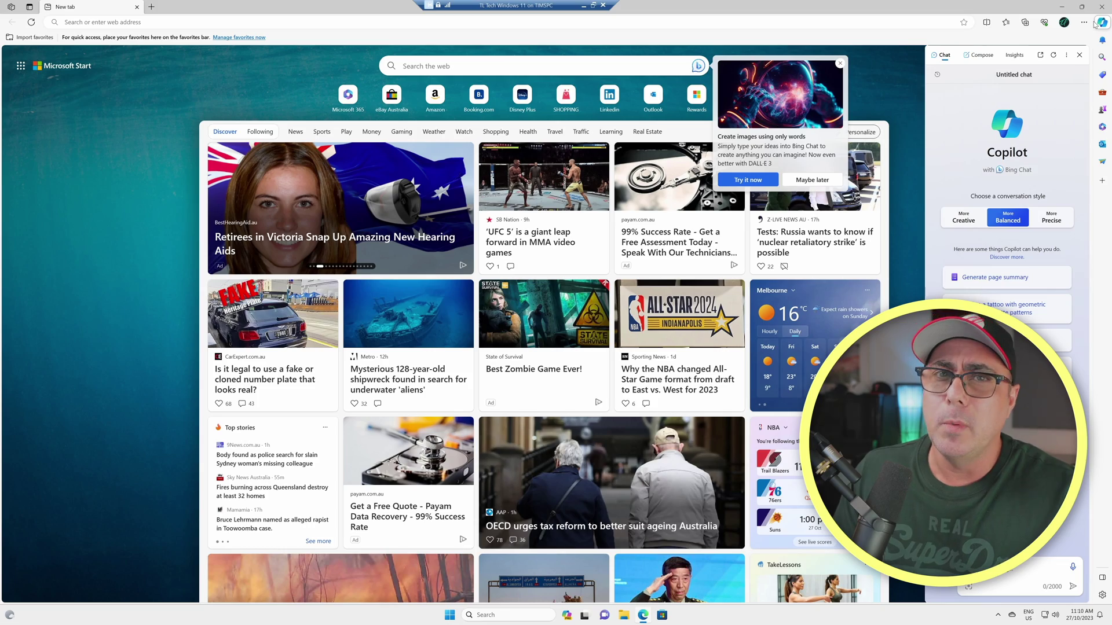
# Step: Close the Copilot pane and turn off Show Copilot in Edge's Sidebar > Copilot settings
pyautogui.click(1095, 22)
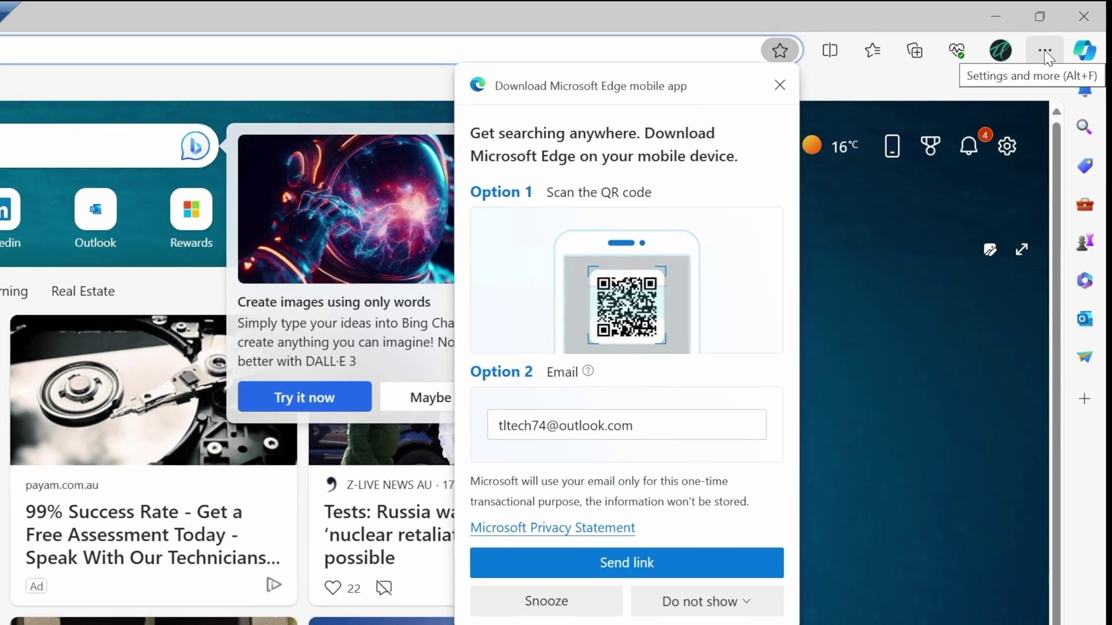
pyautogui.click(1046, 54)
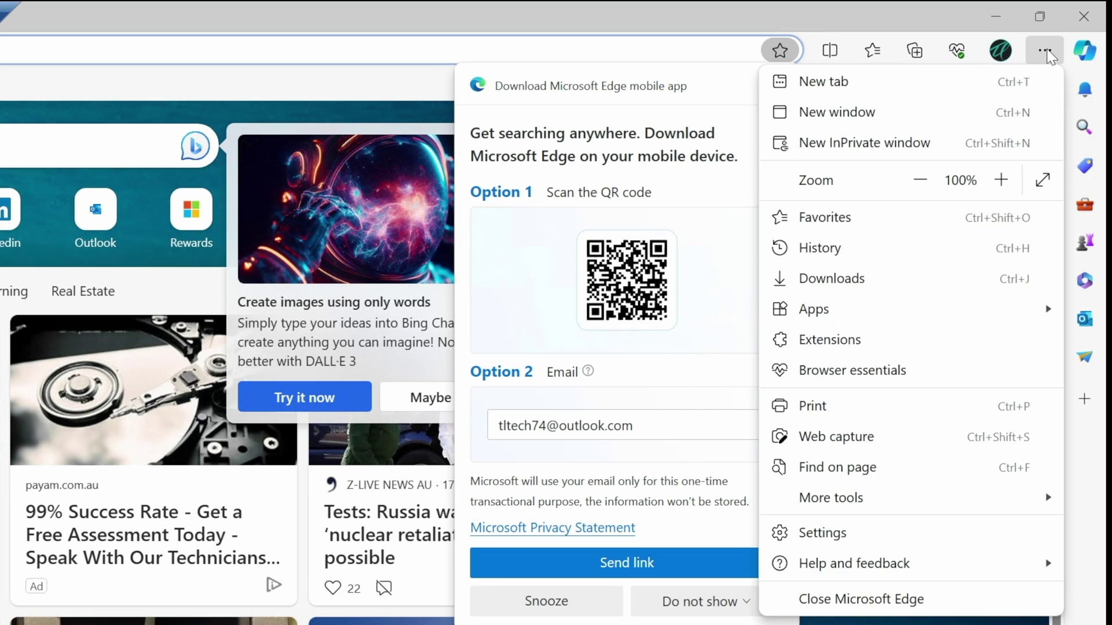
pyautogui.click(885, 536)
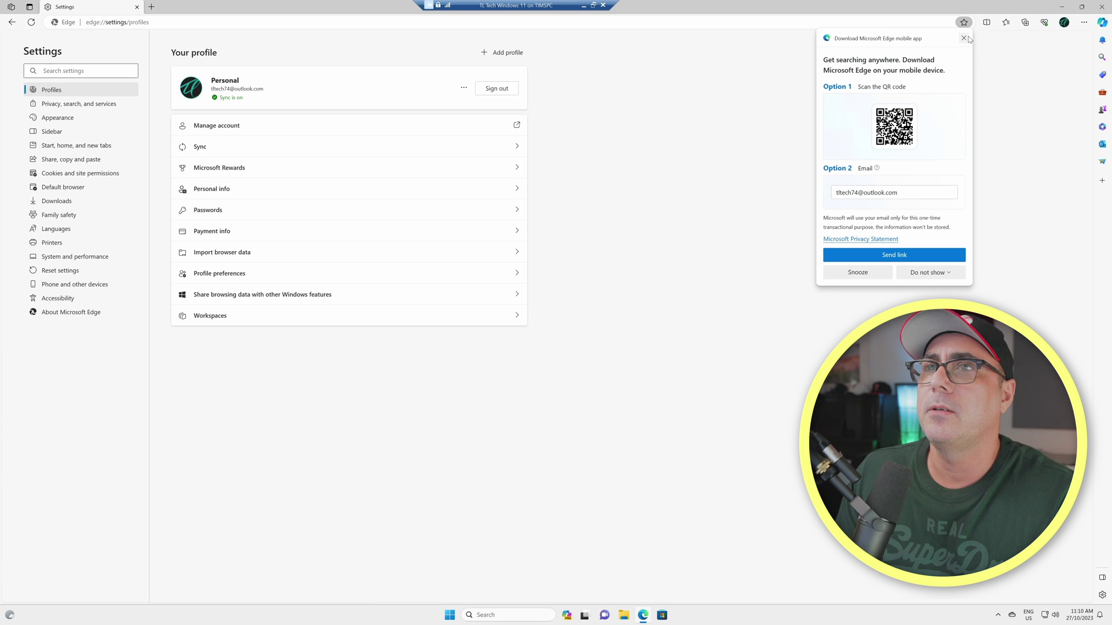
pyautogui.click(963, 38)
pyautogui.moveTo(505, 6); pyautogui.dragTo(493, 47)
pyautogui.moveTo(688, 398); pyautogui.dragTo(889, 460)
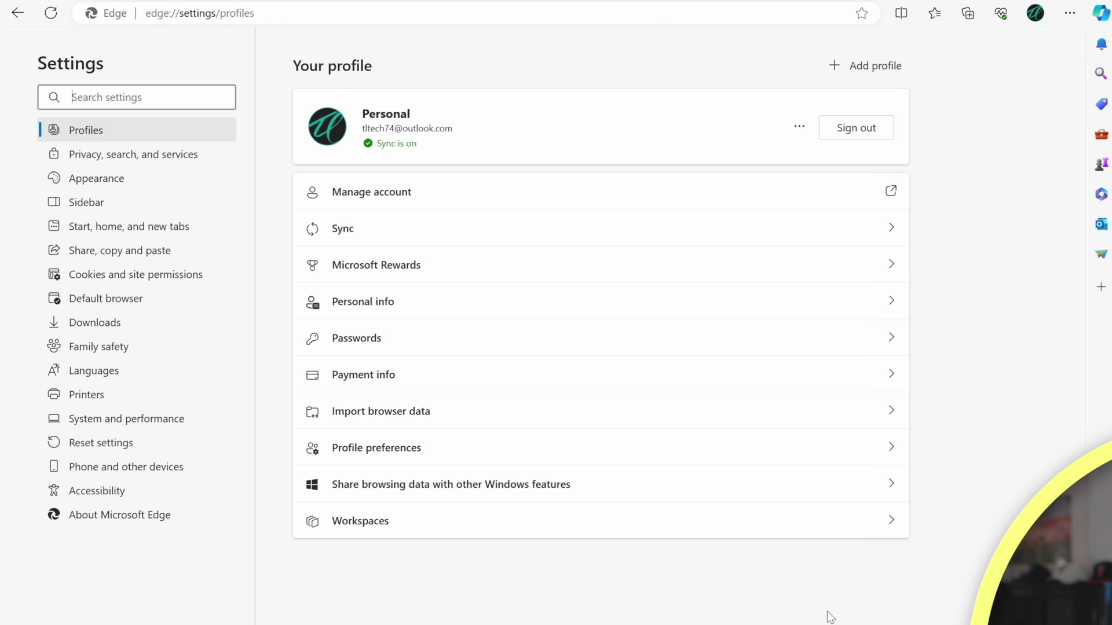
pyautogui.click(92, 207)
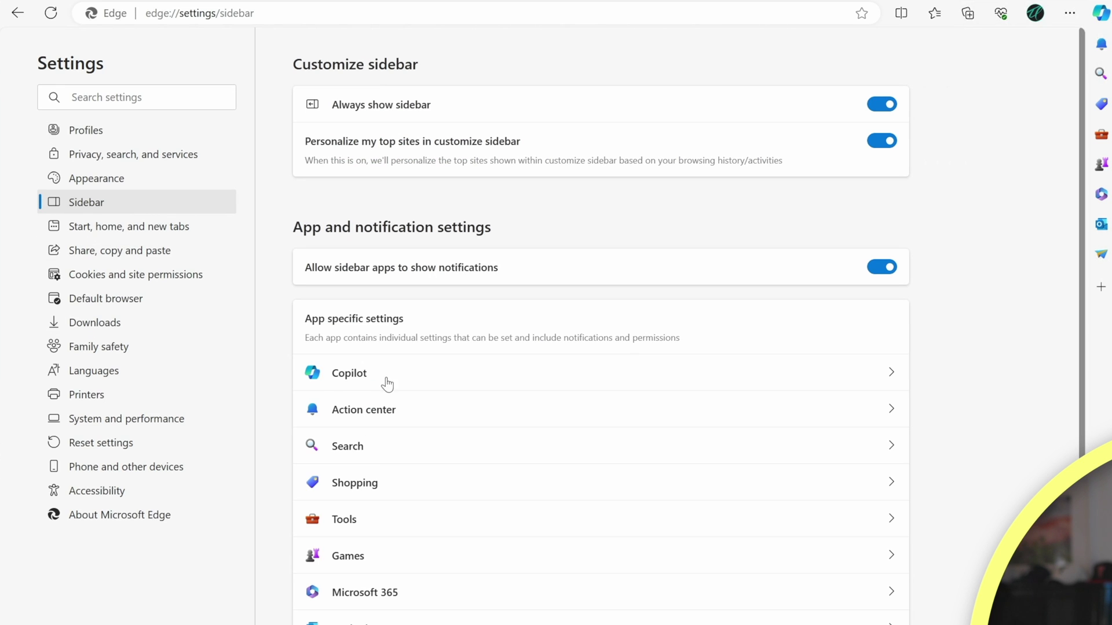
pyautogui.click(366, 375)
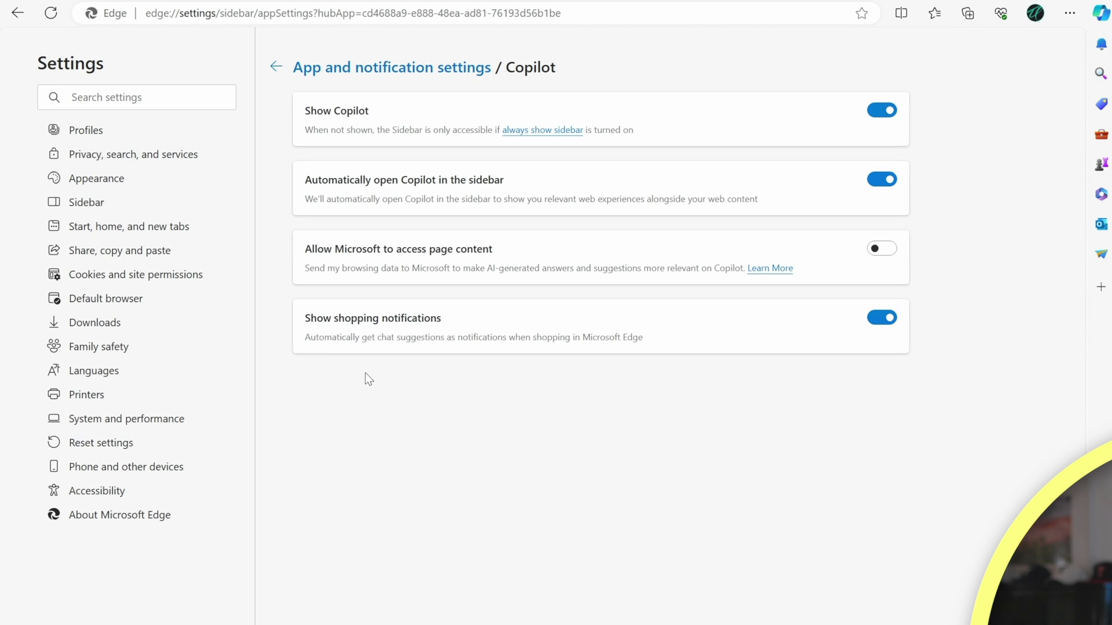
pyautogui.click(885, 111)
pyautogui.click(887, 113)
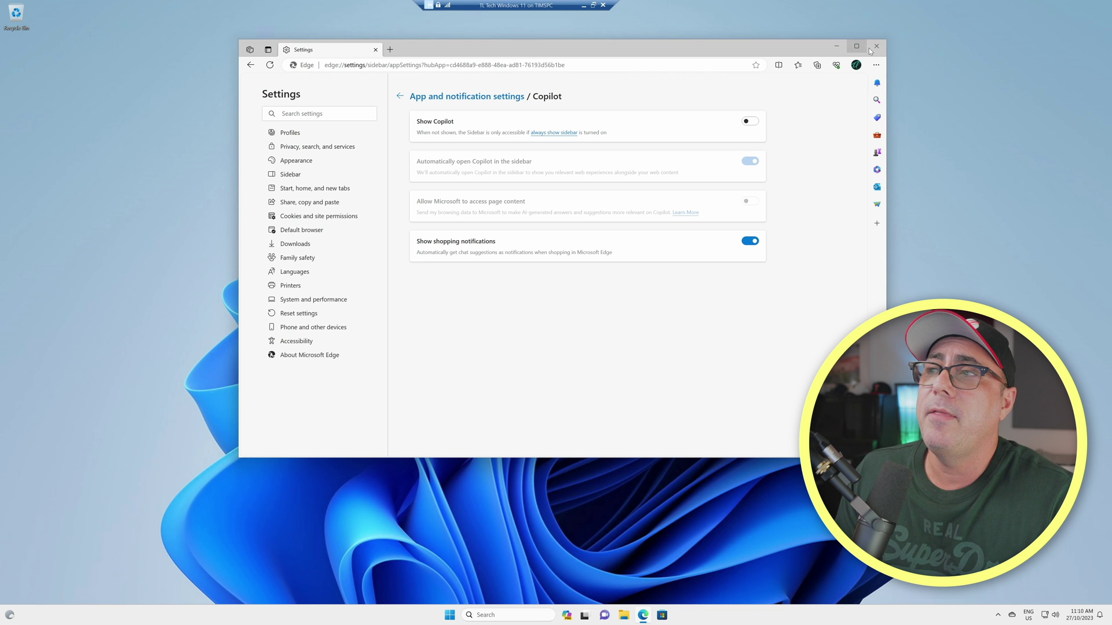
# Step: Reopen Edge, confirm Show Copilot stays off in Sidebar > Copilot settings, then close Edge
pyautogui.click(1092, 1)
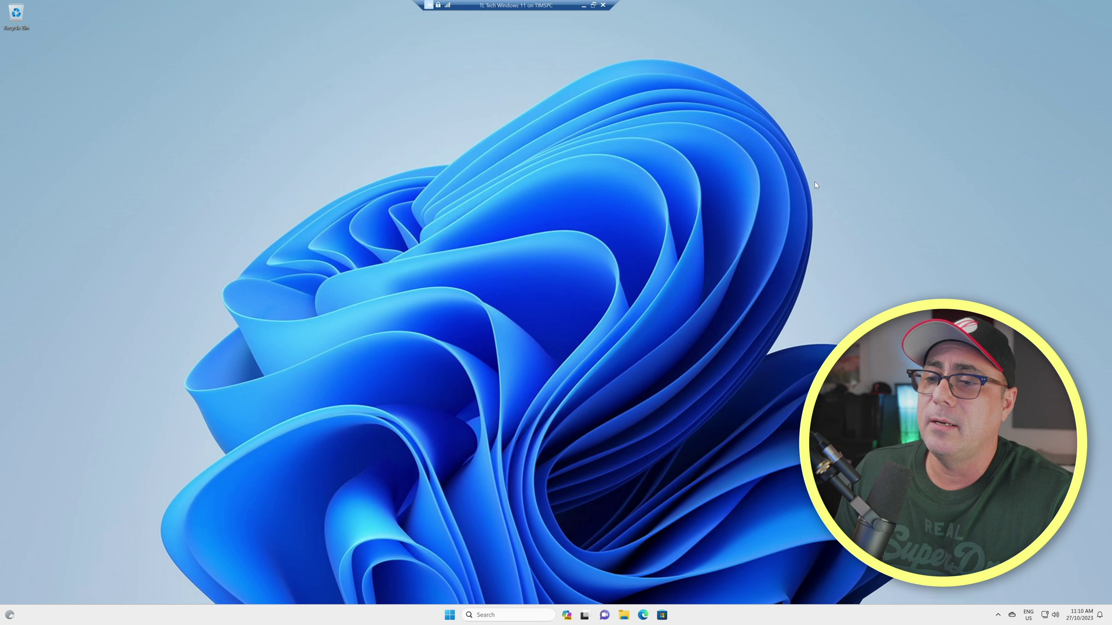
pyautogui.click(644, 615)
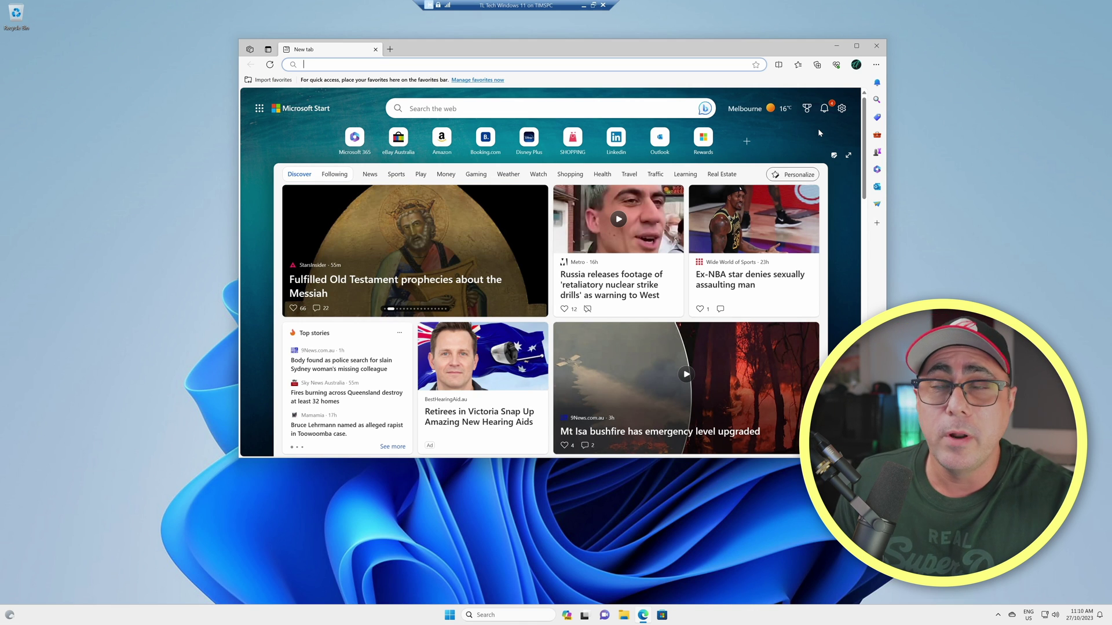
pyautogui.click(875, 64)
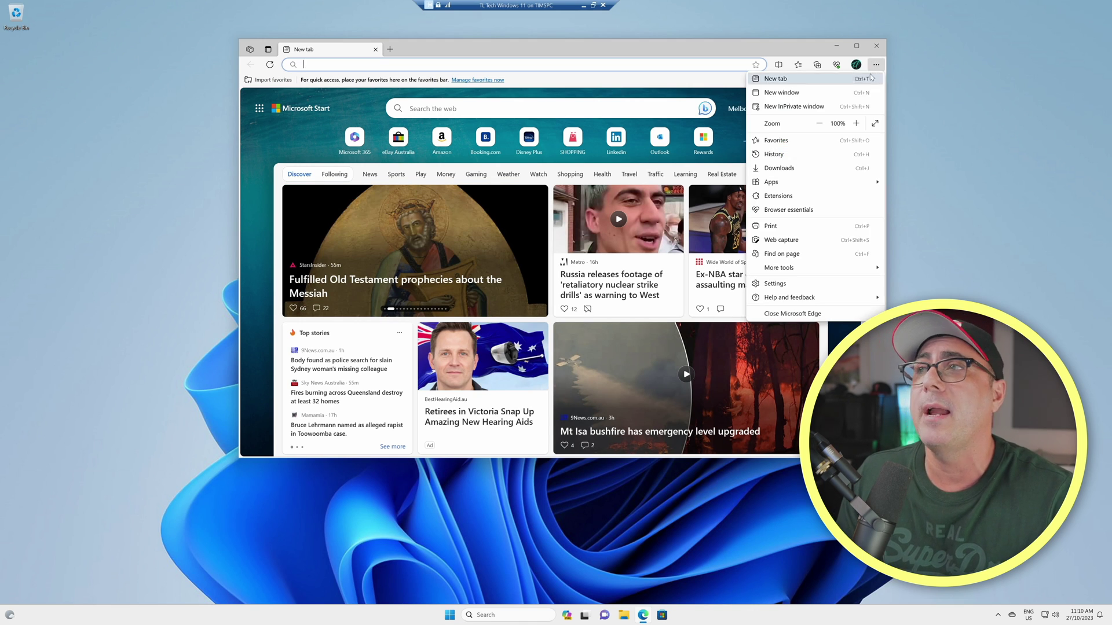
pyautogui.click(808, 284)
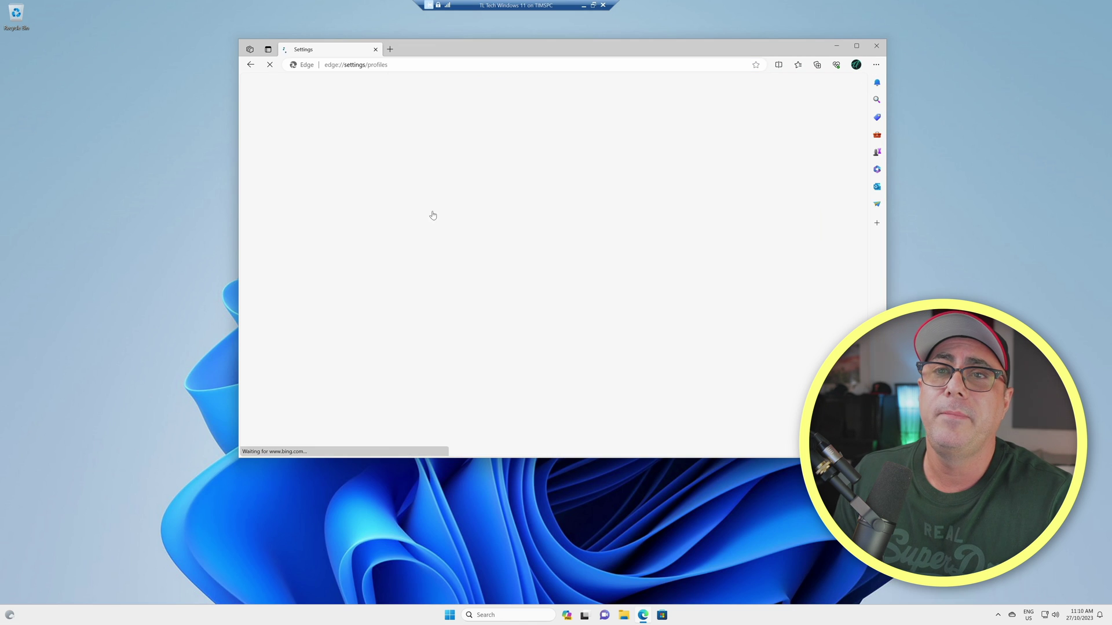
pyautogui.click(289, 175)
pyautogui.click(499, 272)
pyautogui.click(750, 121)
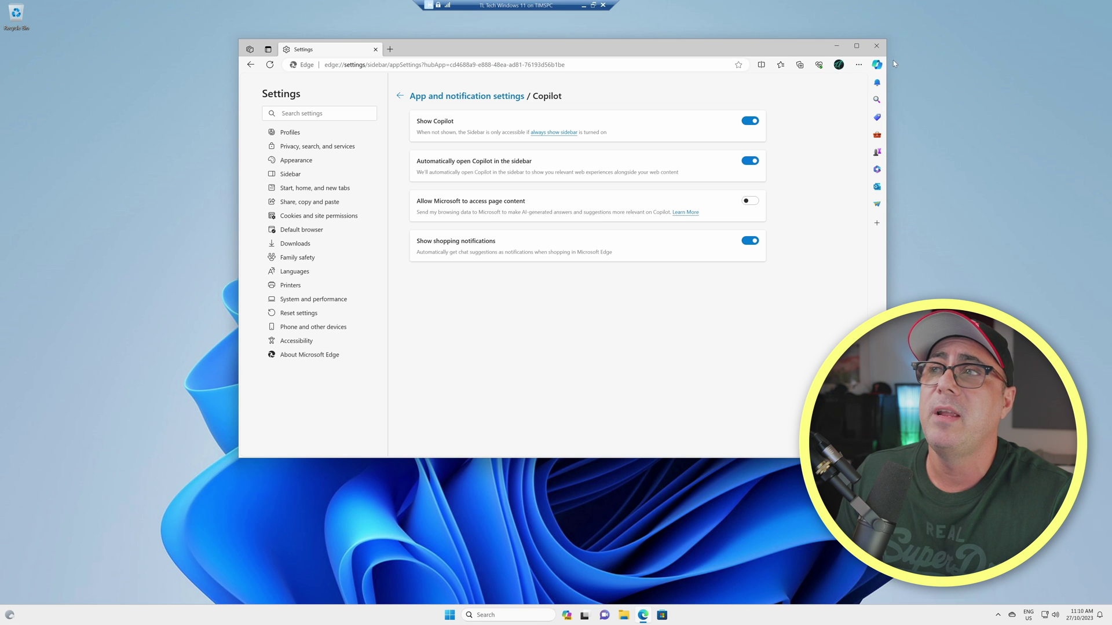
pyautogui.click(752, 123)
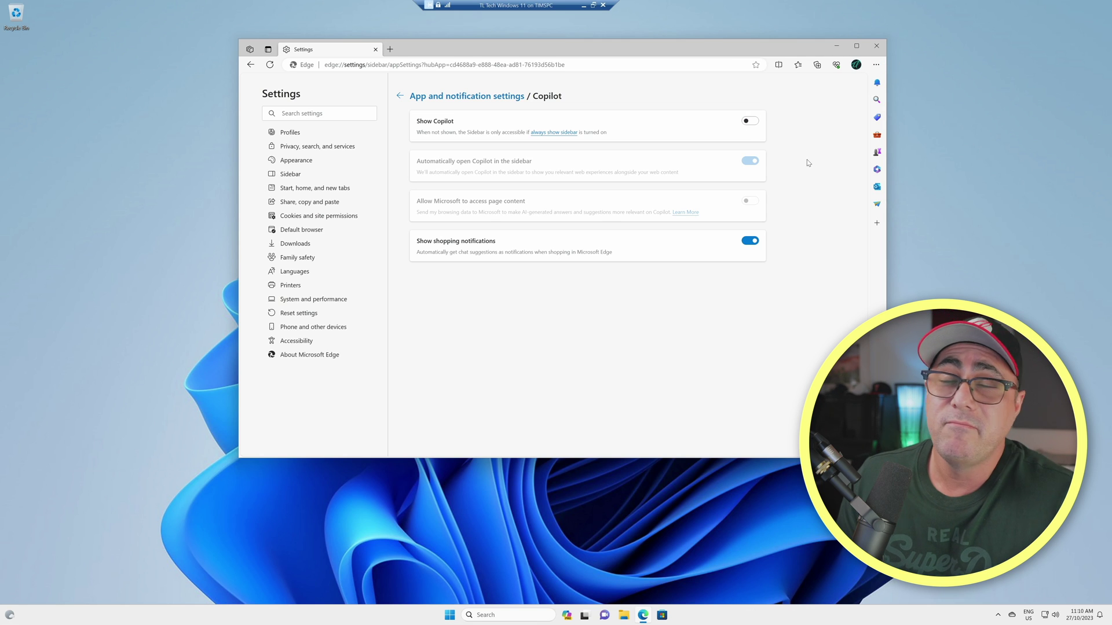
pyautogui.click(876, 46)
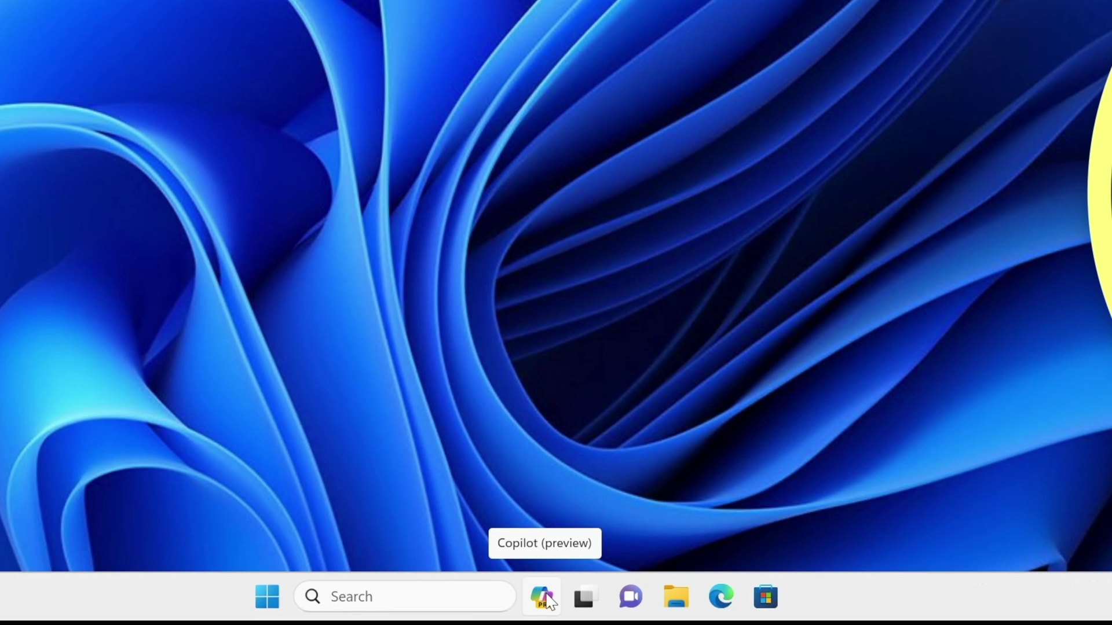
pyautogui.click(544, 598)
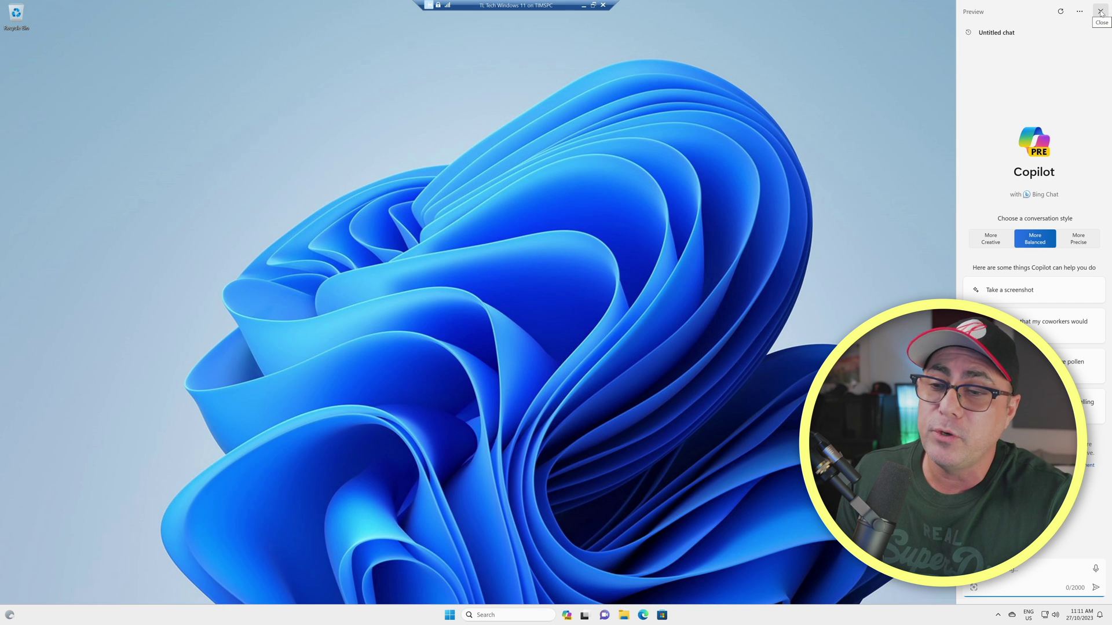
pyautogui.click(1100, 11)
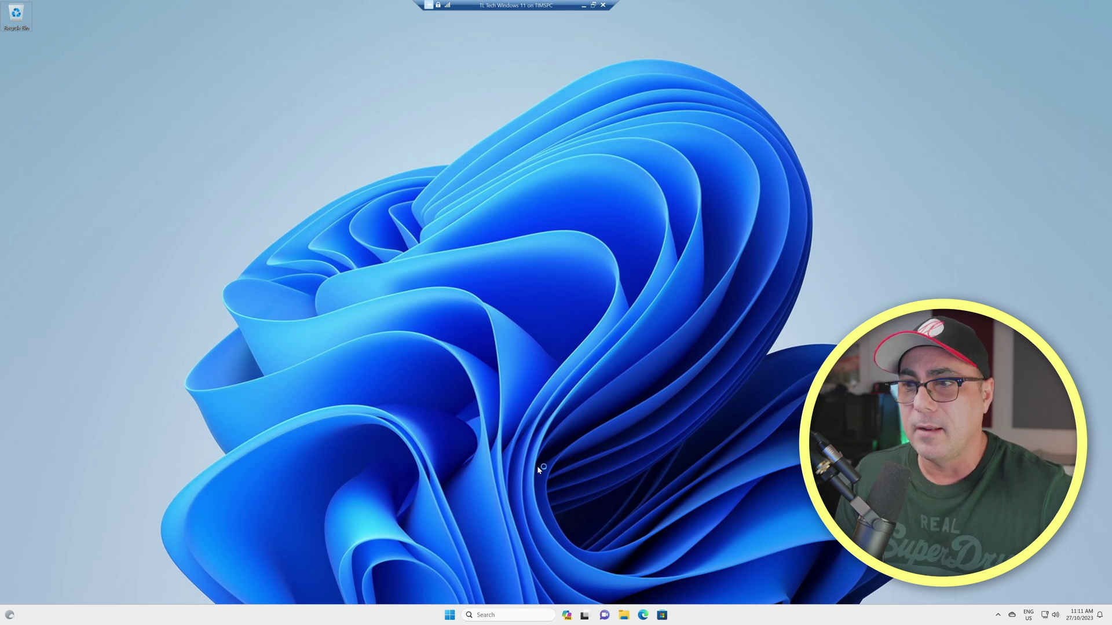
pyautogui.press('super+c')
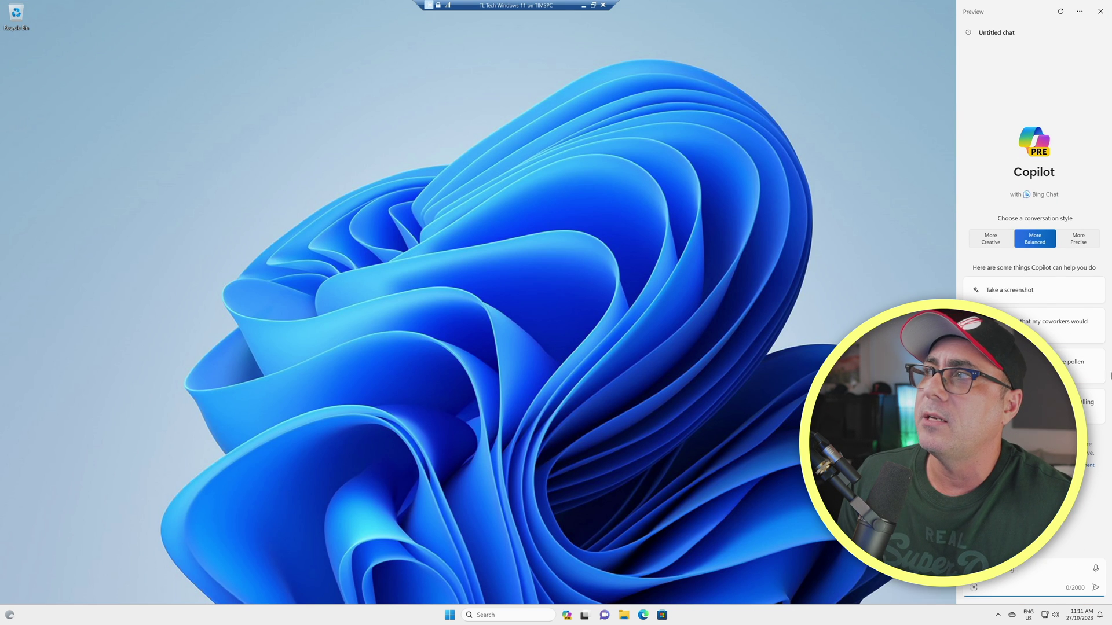
pyautogui.click(1099, 12)
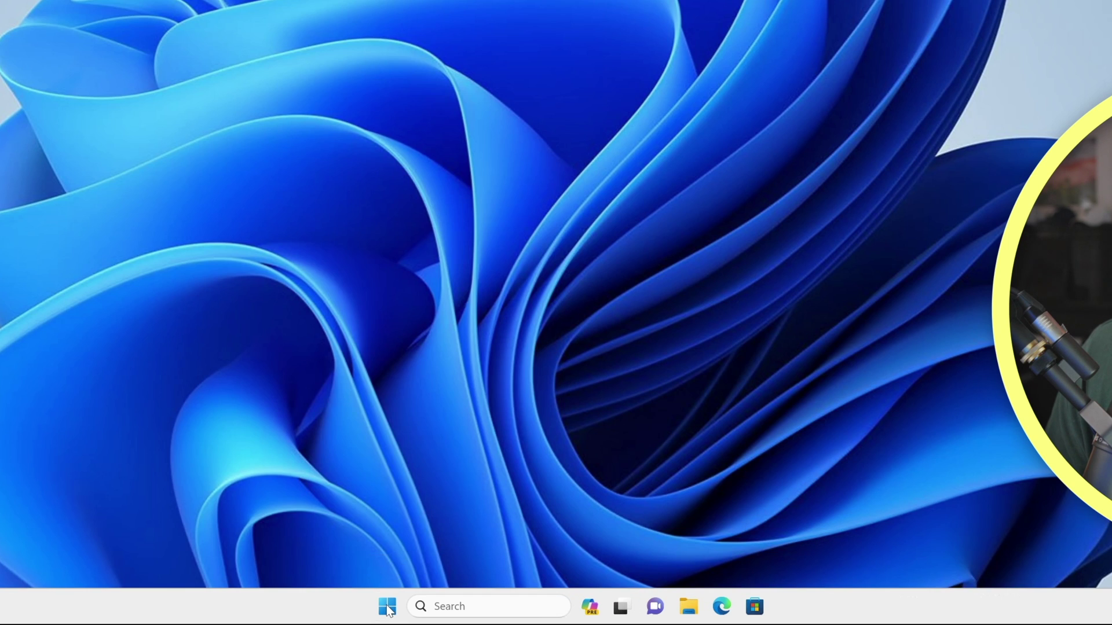
pyautogui.rightClick(388, 611)
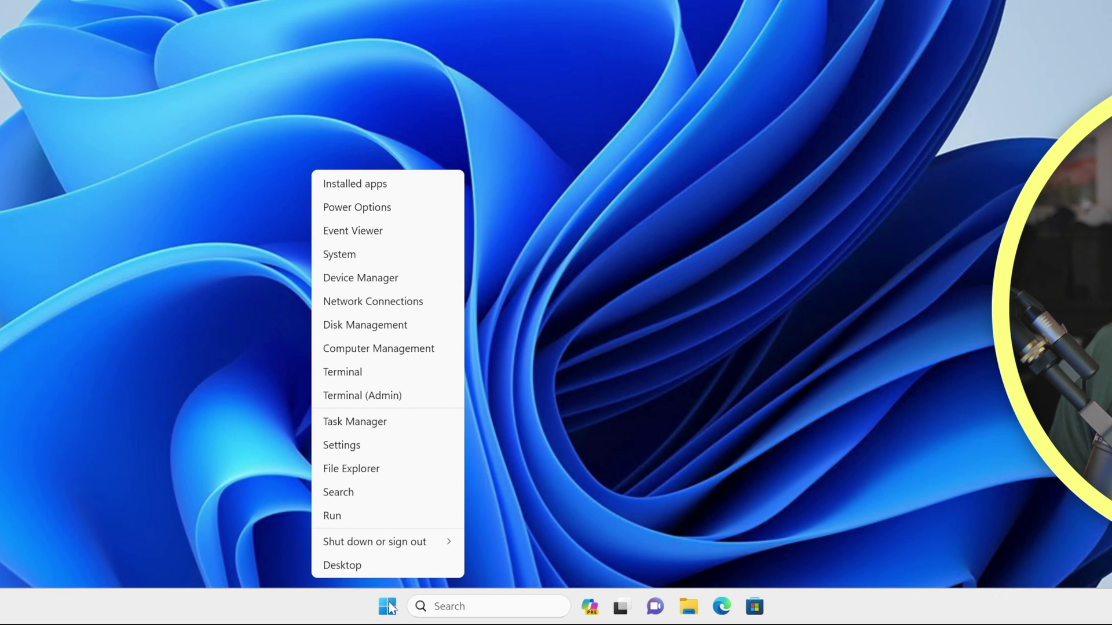
pyautogui.click(374, 443)
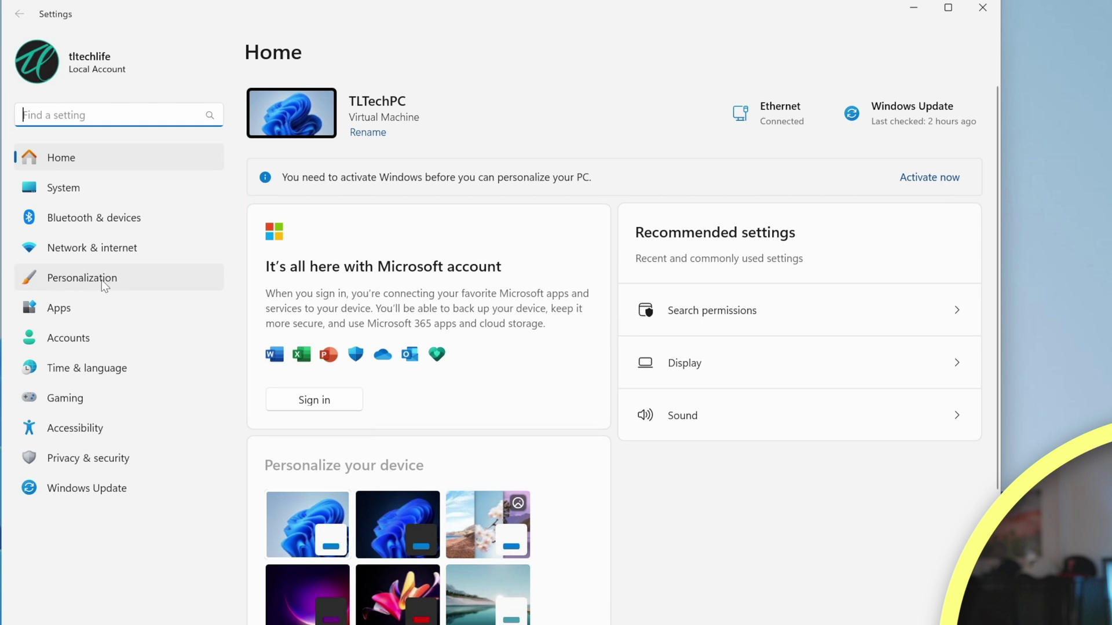
pyautogui.click(102, 279)
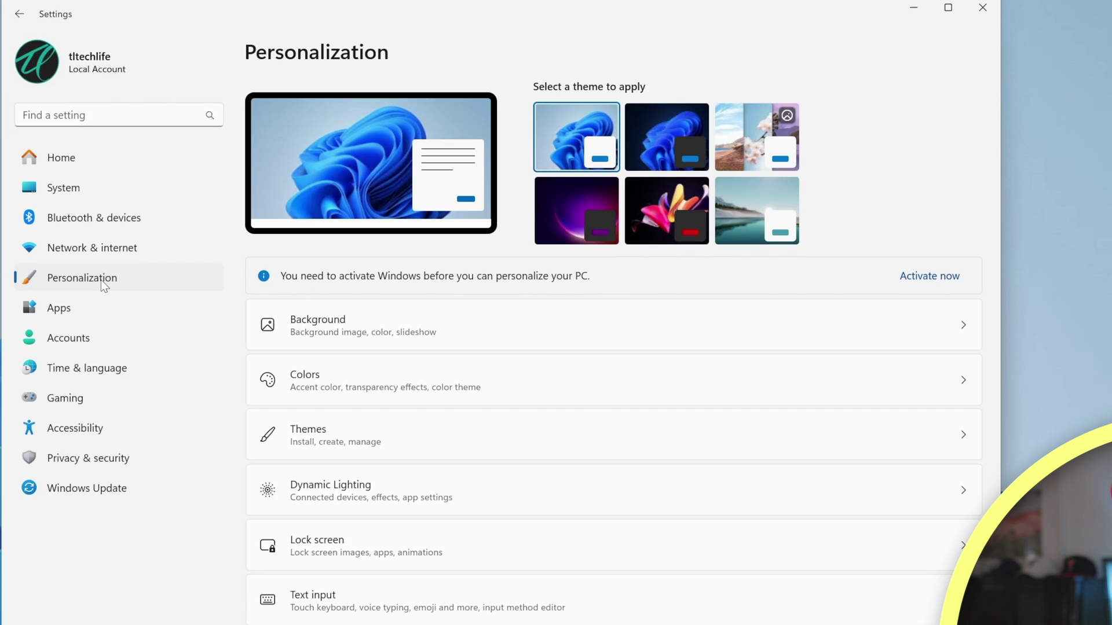
pyautogui.scroll(-4, 442, 316)
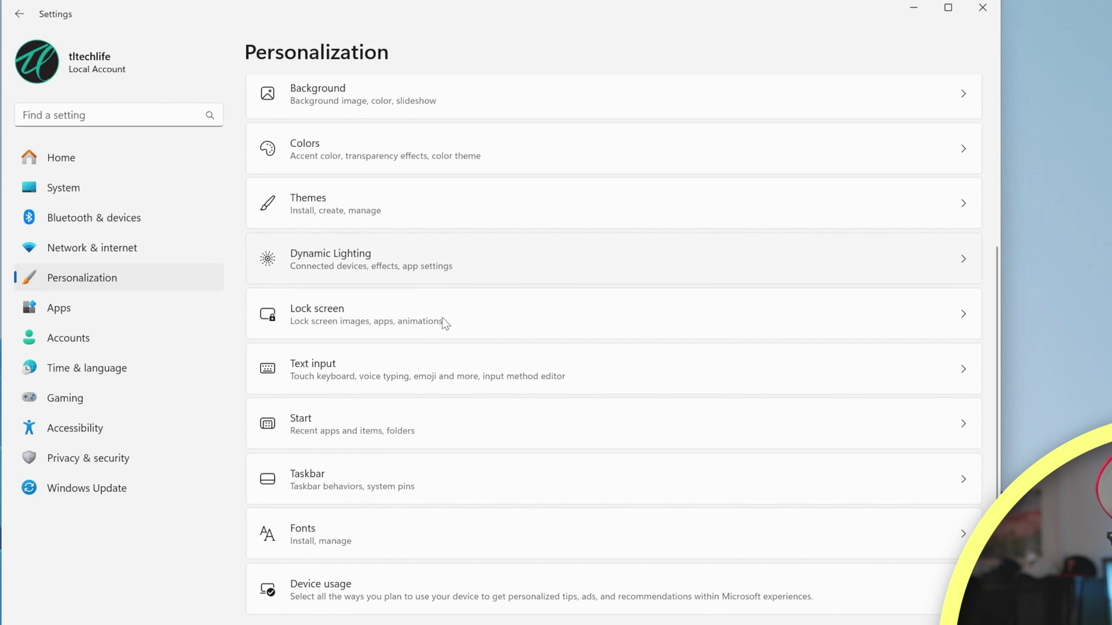
pyautogui.click(354, 479)
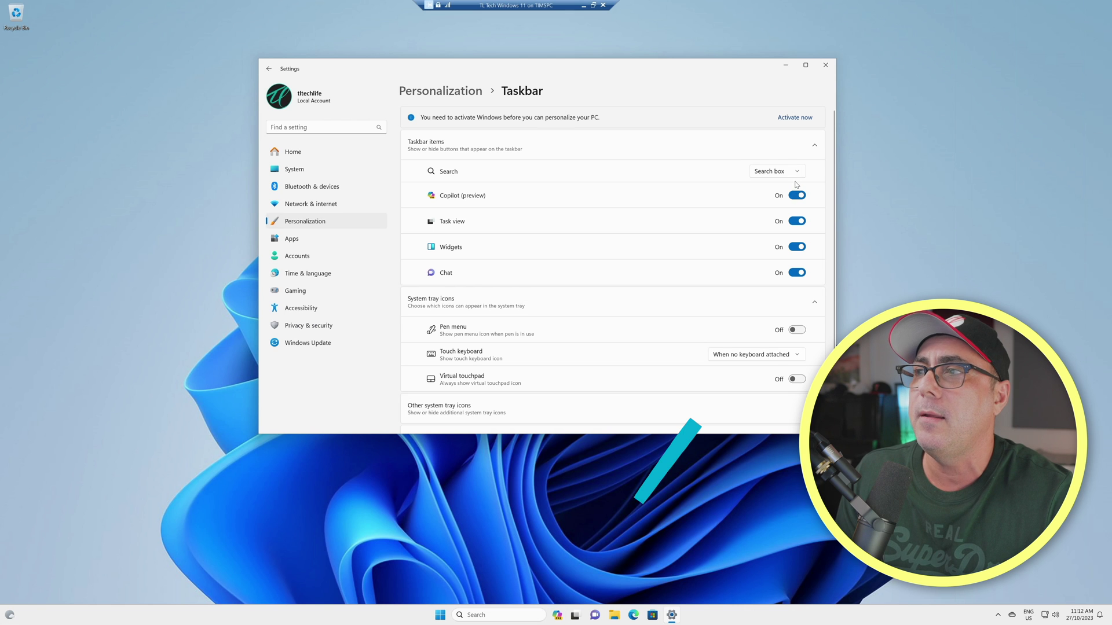
pyautogui.click(929, 238)
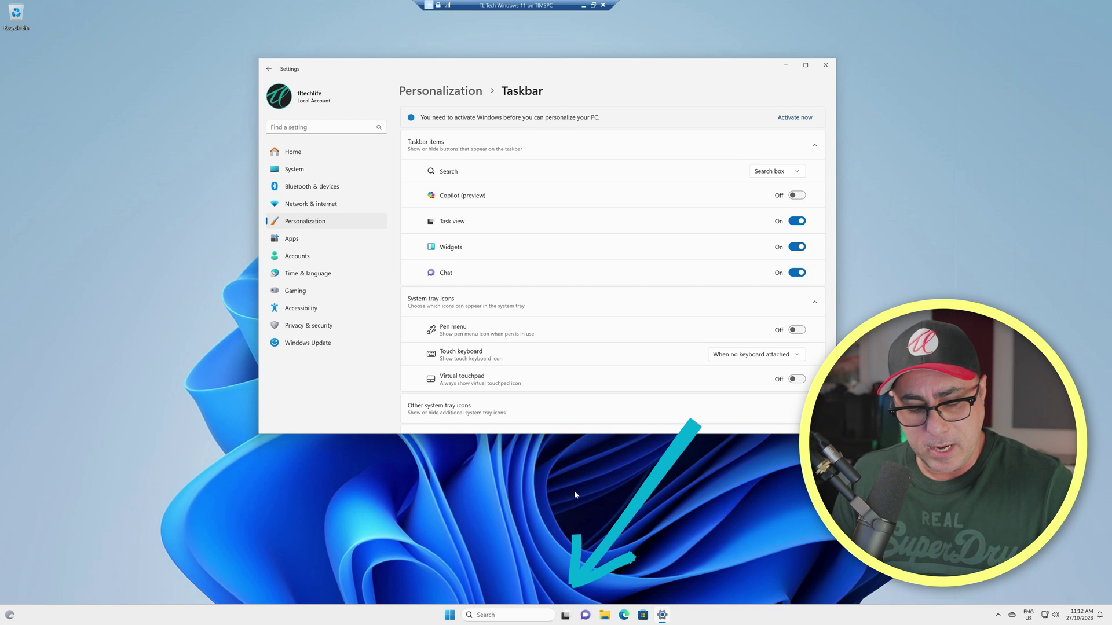
pyautogui.press('super+c')
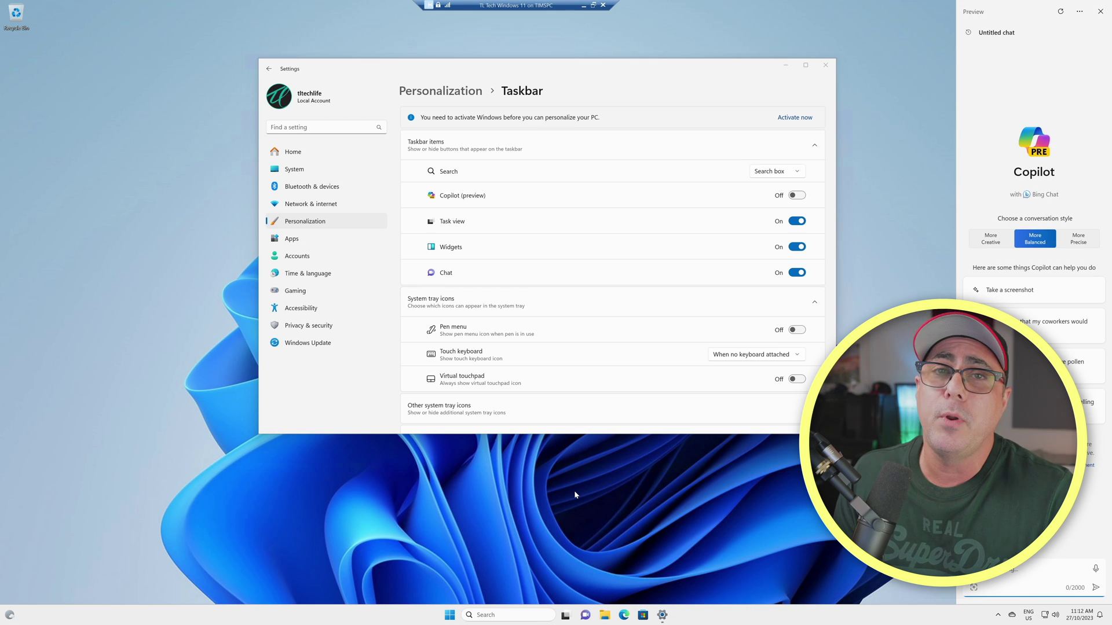
pyautogui.click(1100, 11)
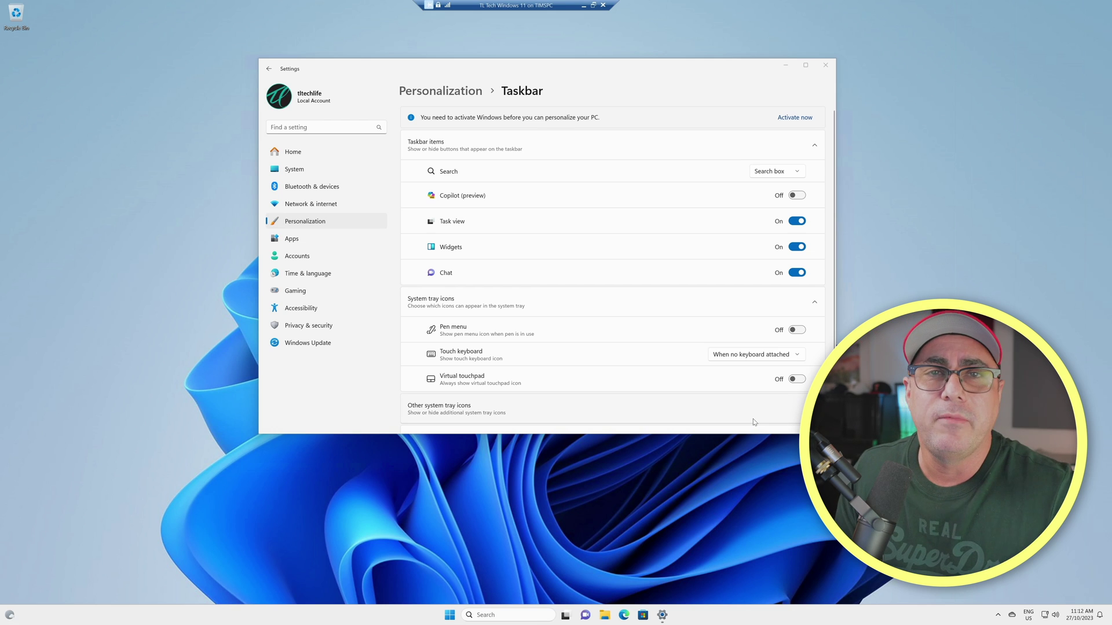
pyautogui.click(798, 199)
pyautogui.click(798, 196)
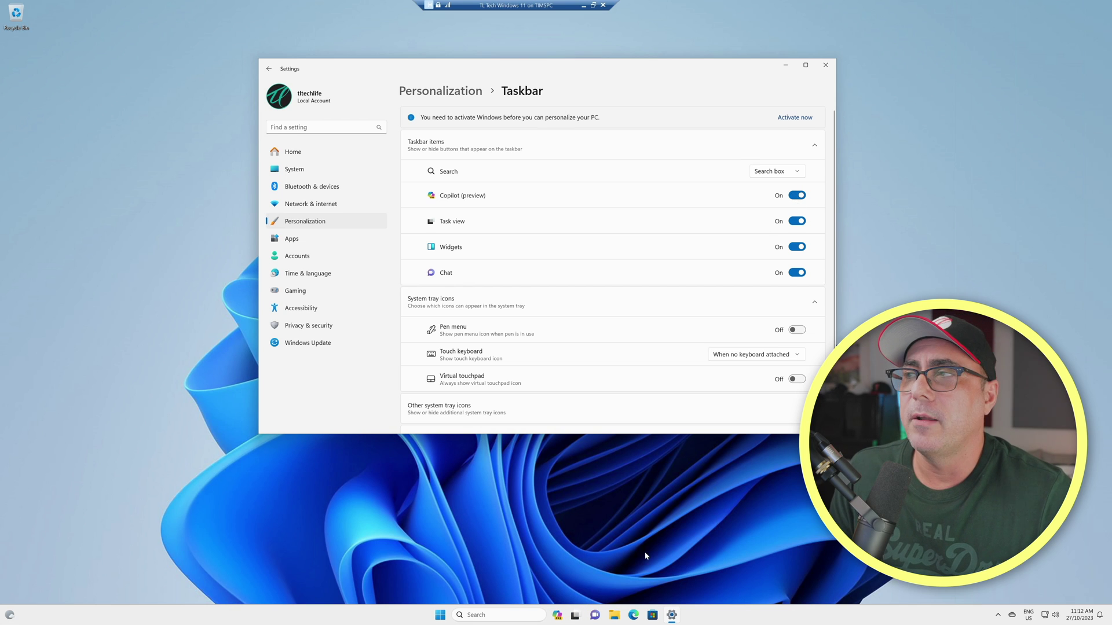
pyautogui.click(826, 65)
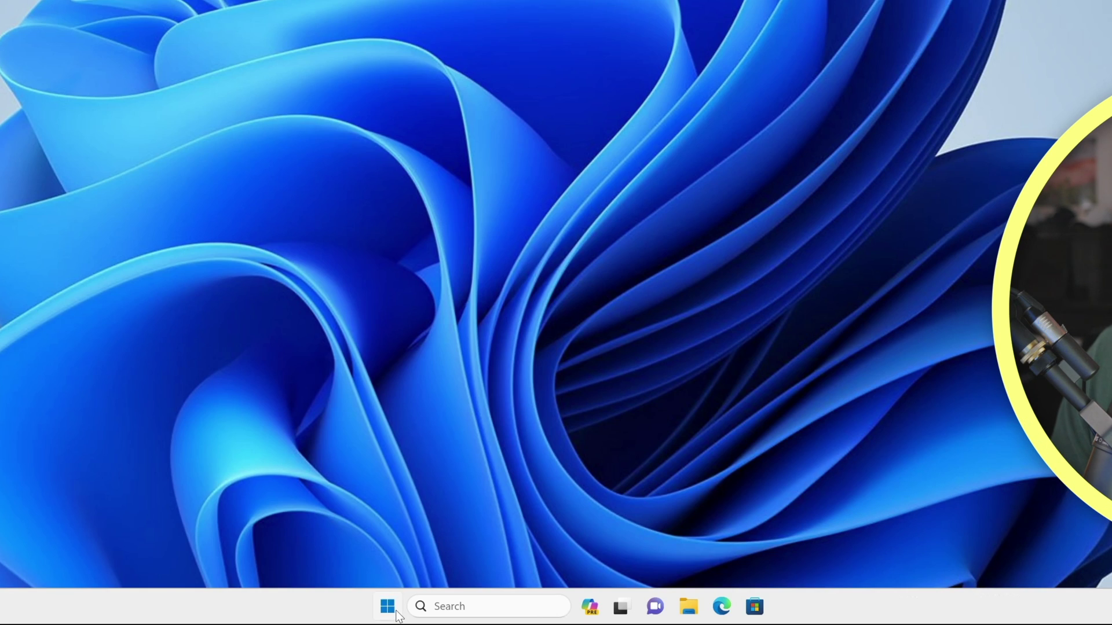
# Step: Launch the Local Group Policy Editor via a 'gpedit' search and enlarge its window
pyautogui.click(396, 612)
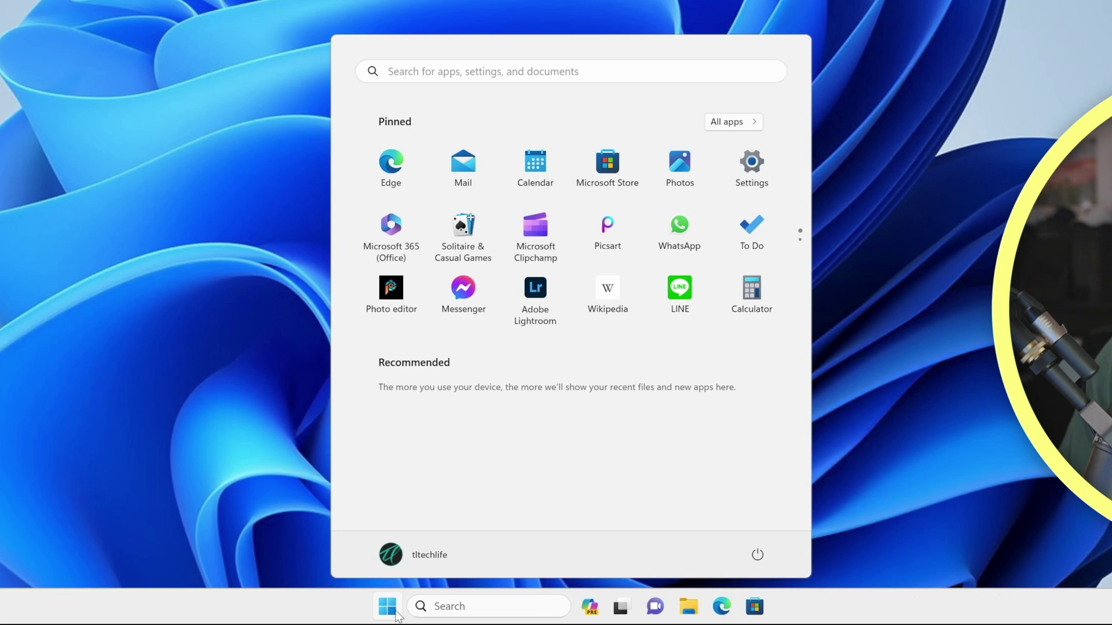
pyautogui.write('gpedit')
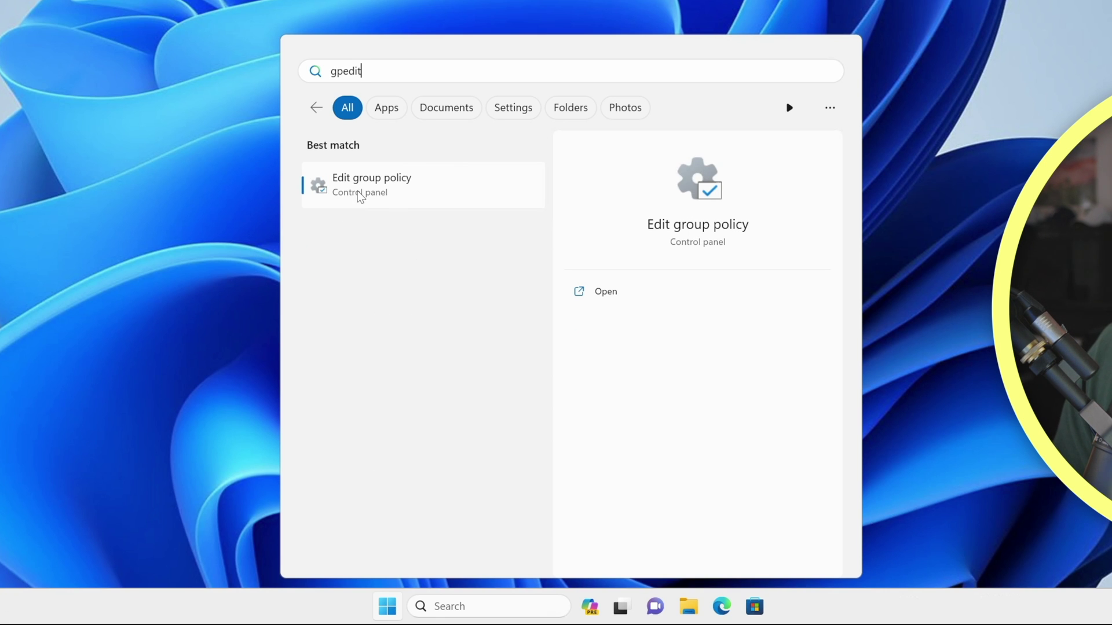
pyautogui.click(369, 182)
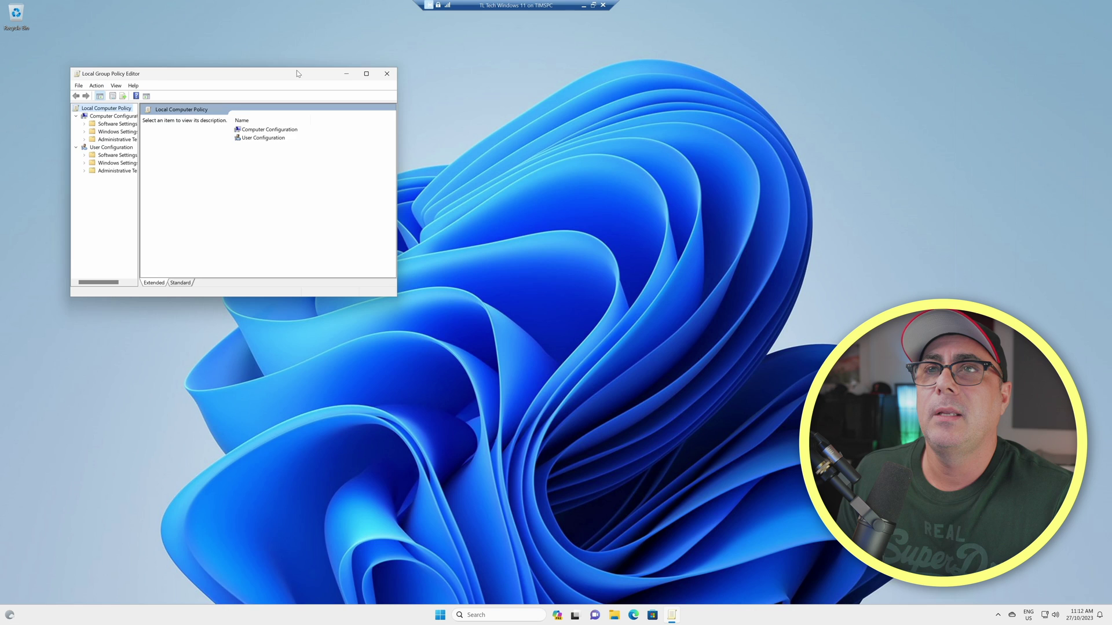
pyautogui.moveTo(296, 70); pyautogui.dragTo(527, 66)
pyautogui.moveTo(613, 300); pyautogui.dragTo(765, 364)
pyautogui.moveTo(358, 223); pyautogui.dragTo(392, 213)
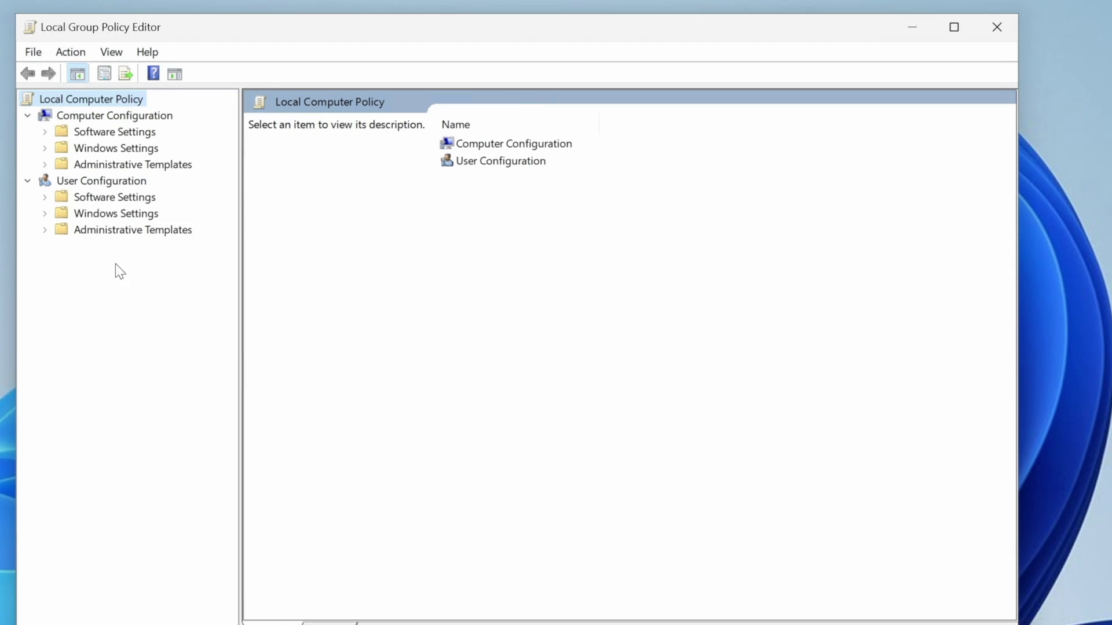
# Step: Go to Administrative Templates > Windows Components > Windows Copilot and select Turn off Windows Copilot
pyautogui.click(46, 229)
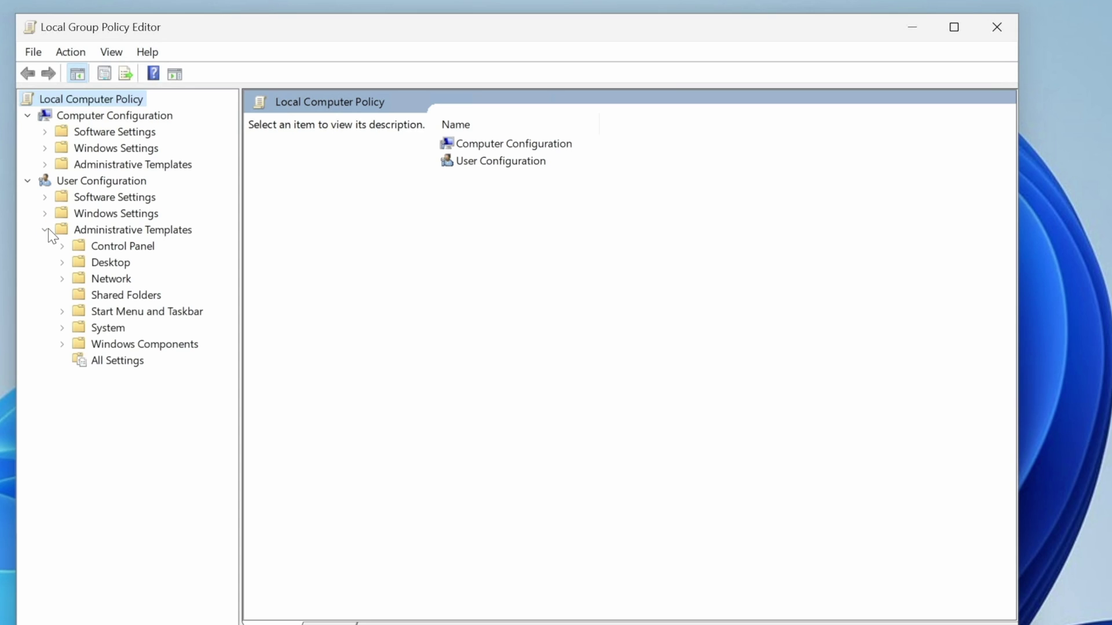
pyautogui.click(62, 344)
pyautogui.scroll(-6, 106, 361)
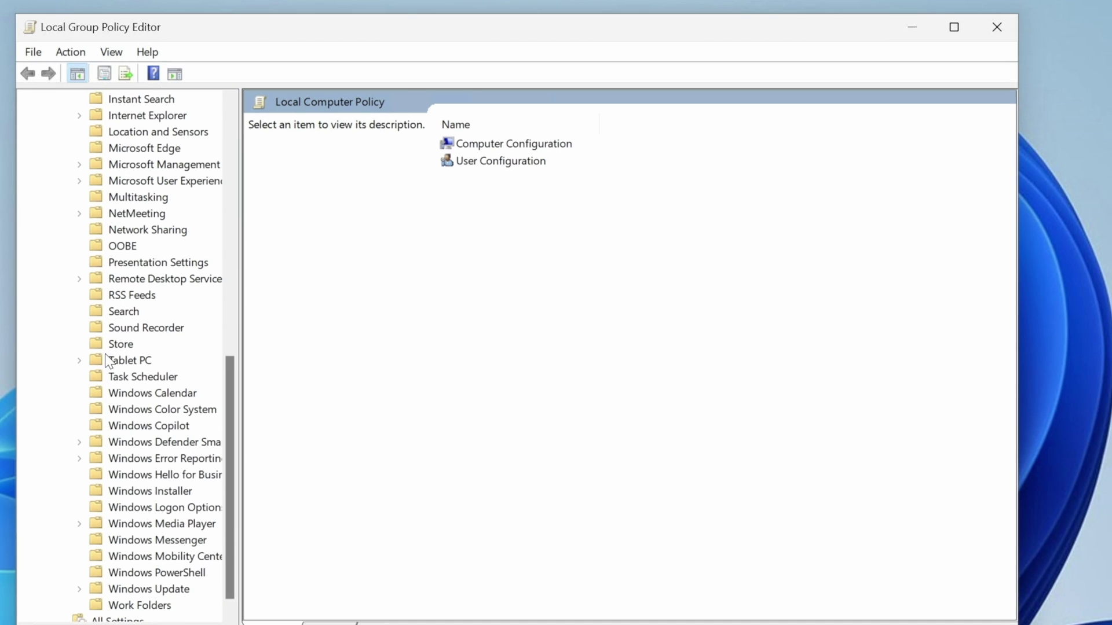
pyautogui.click(145, 427)
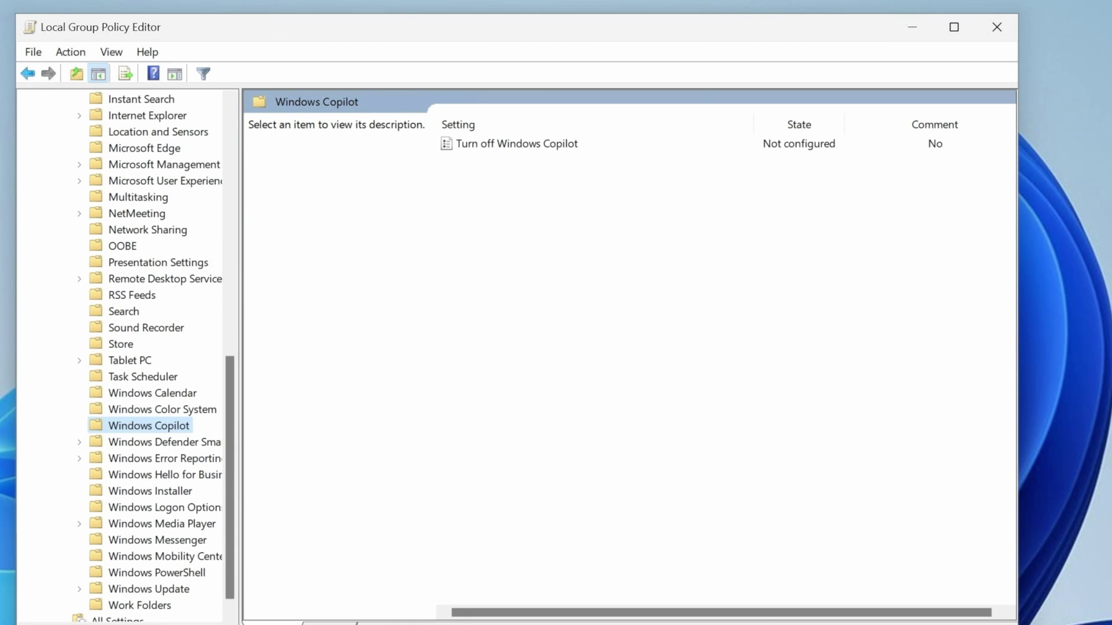
pyautogui.moveTo(1018, 347); pyautogui.dragTo(1111, 347)
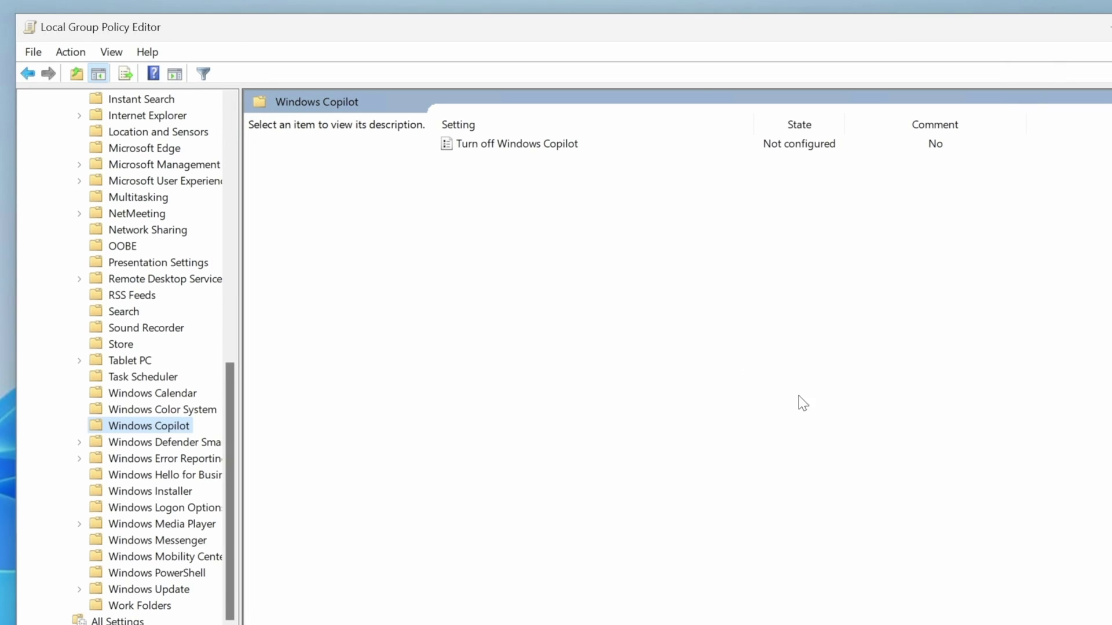
pyautogui.click(501, 149)
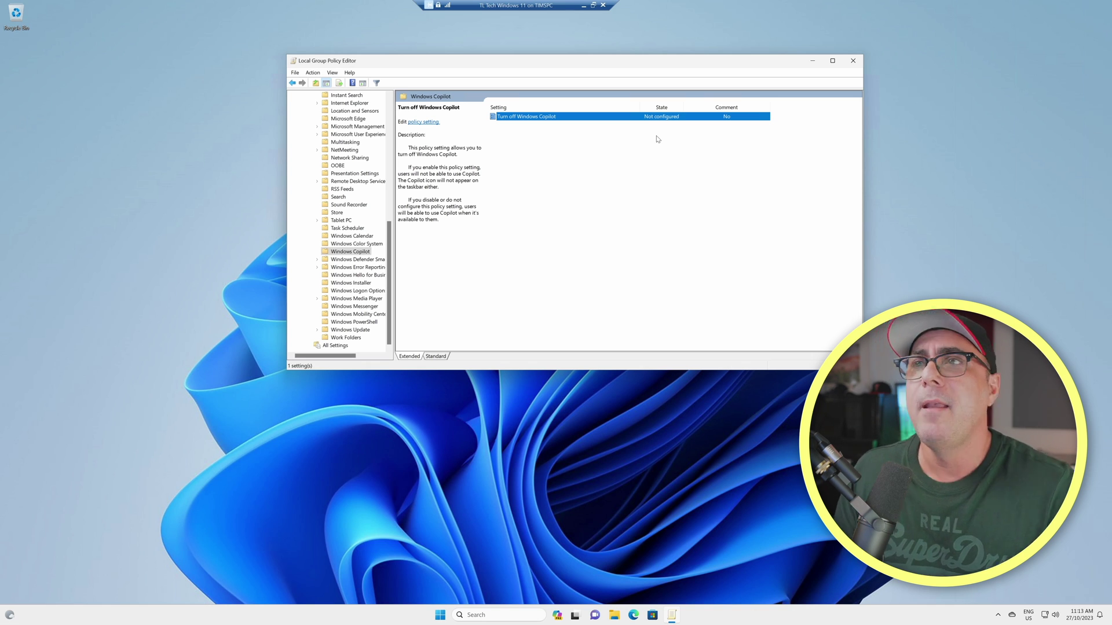
# Step: Set the Turn off Windows Copilot policy to Enabled and confirm with OK
pyautogui.doubleClick(546, 118)
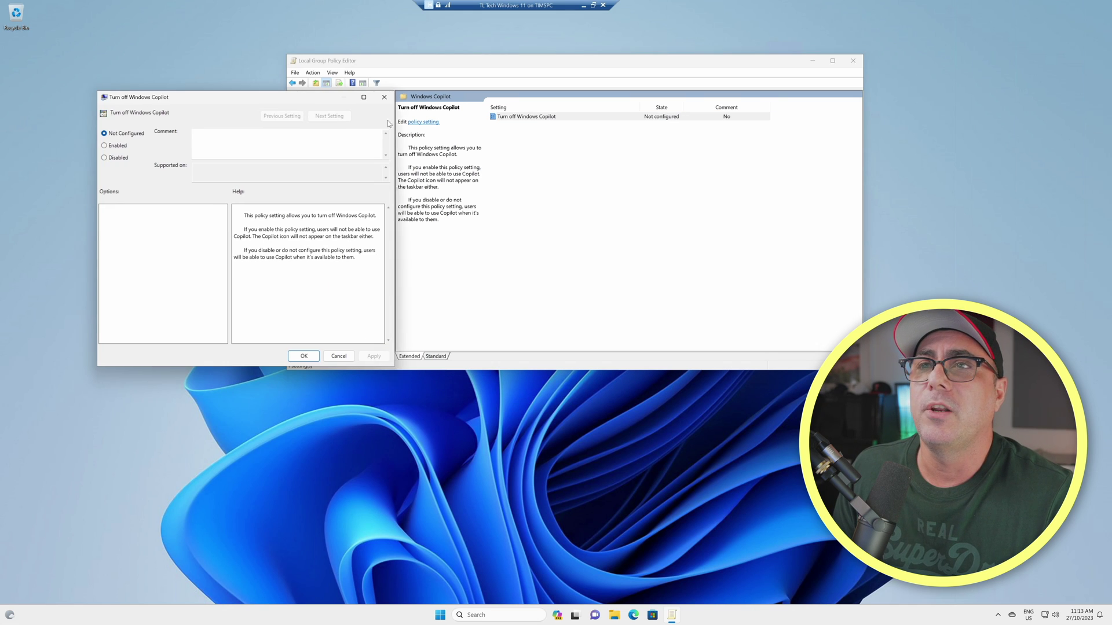
pyautogui.moveTo(311, 103); pyautogui.dragTo(634, 131)
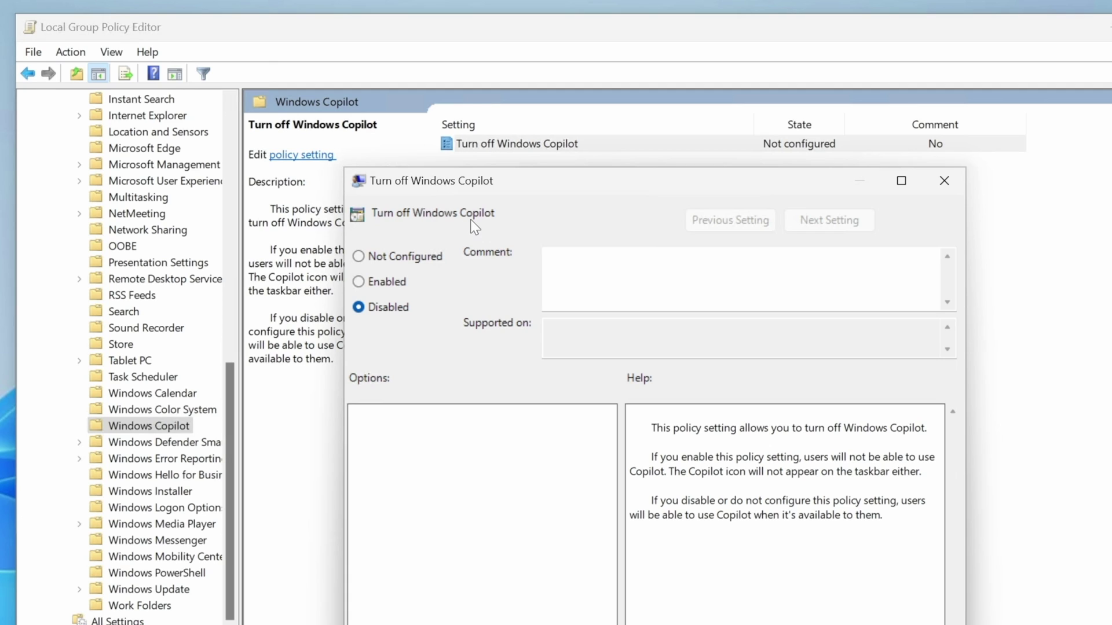
pyautogui.click(375, 283)
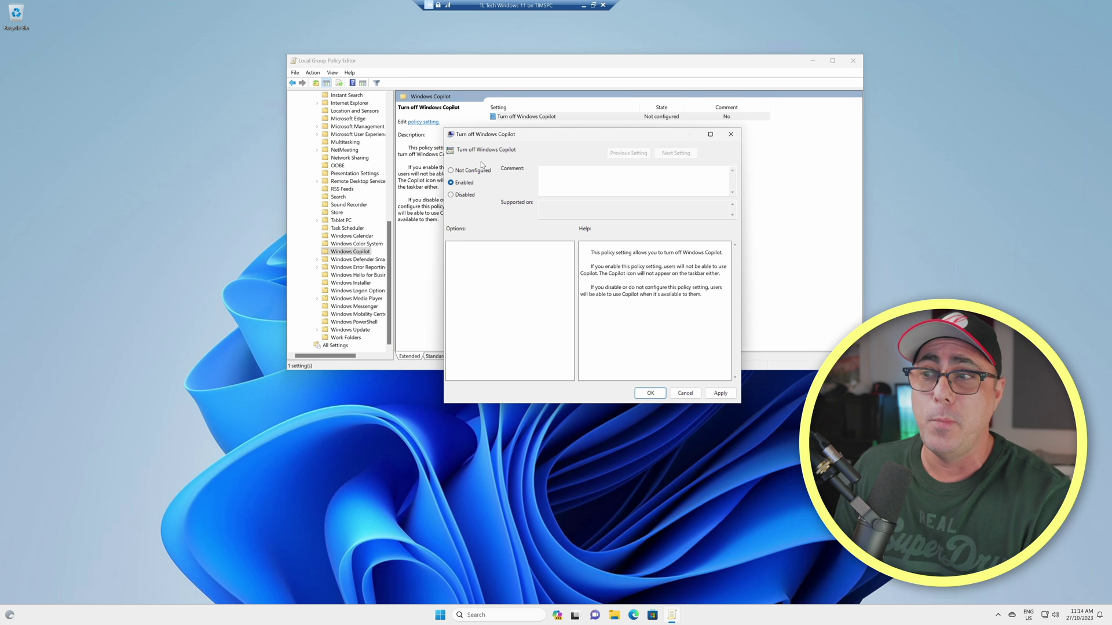
pyautogui.click(650, 393)
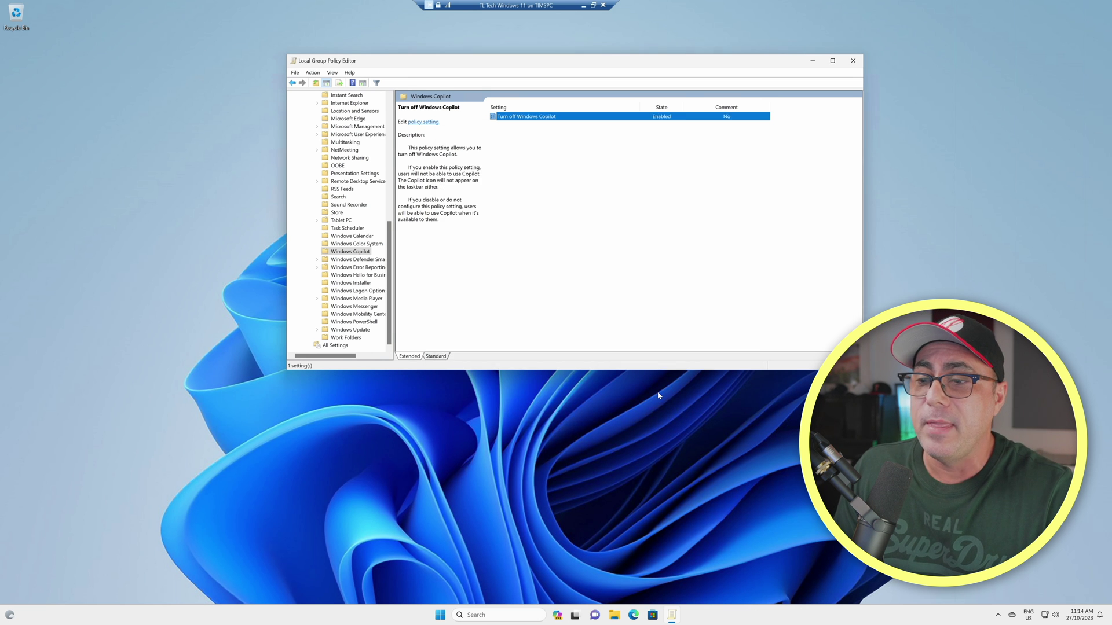
pyautogui.click(577, 597)
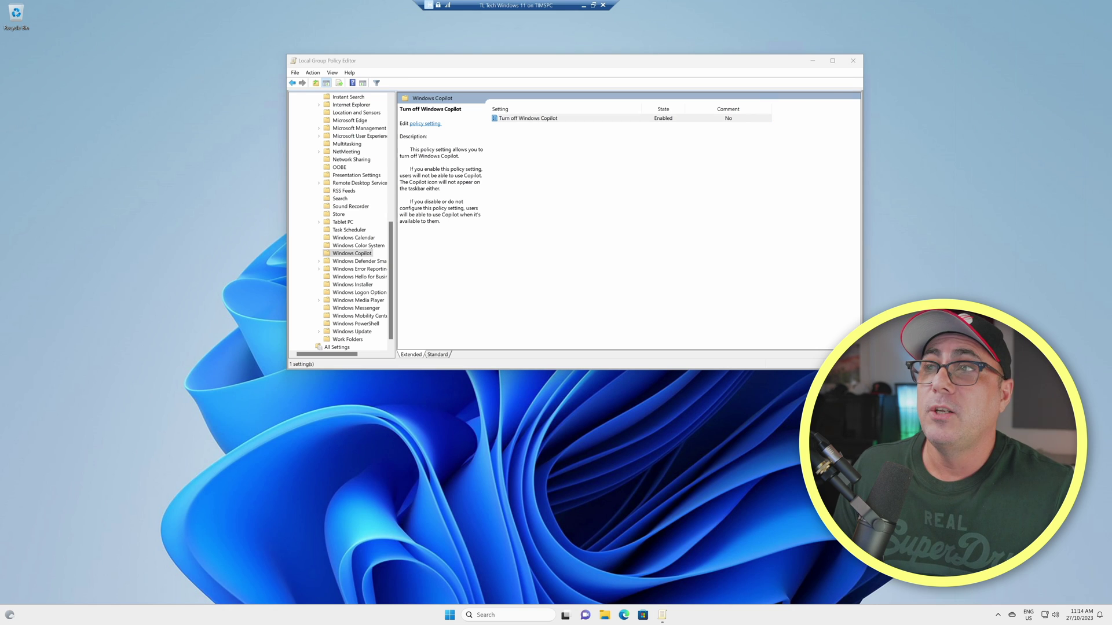
pyautogui.rightClick(452, 618)
pyautogui.click(468, 280)
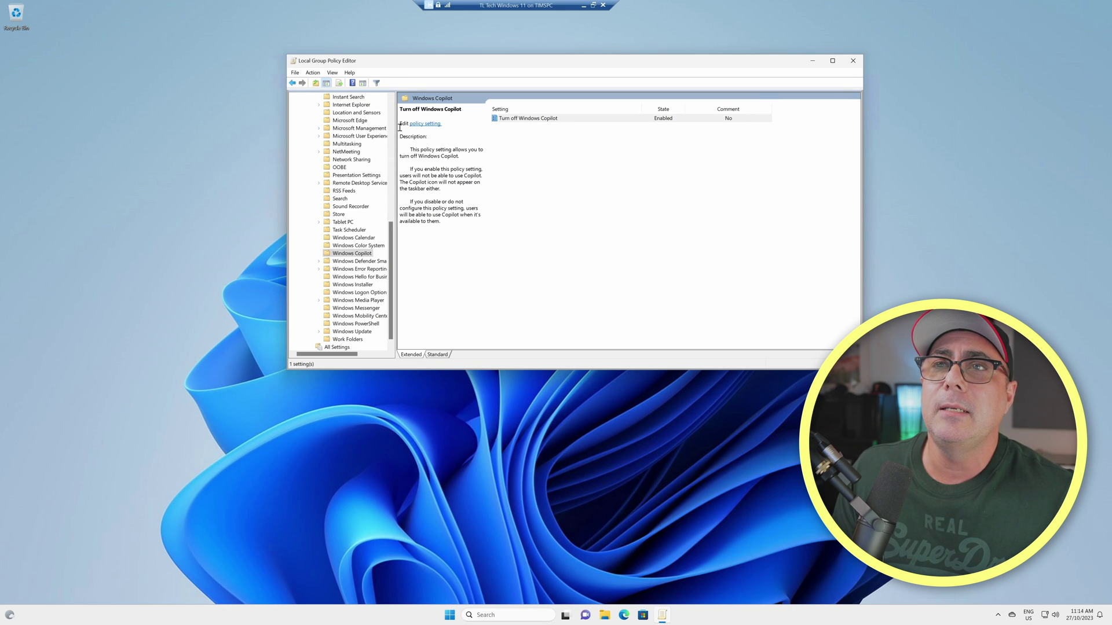
pyautogui.scroll(15, 324, 220)
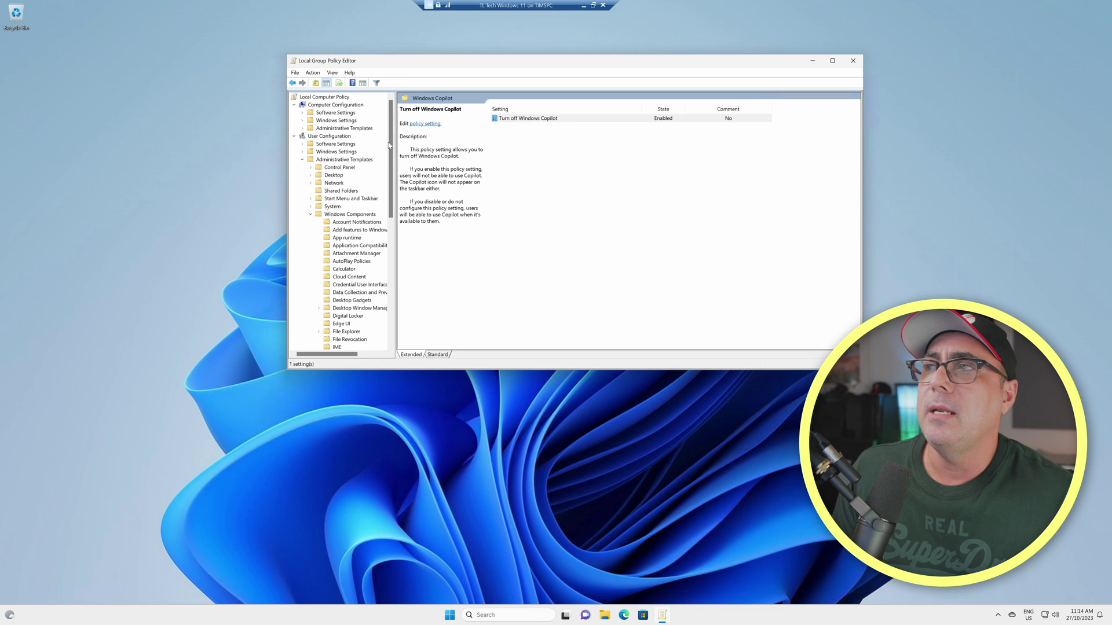
# Step: Close the Group Policy Editor and bring up Shut down or sign out from Start's right-click menu
pyautogui.click(854, 61)
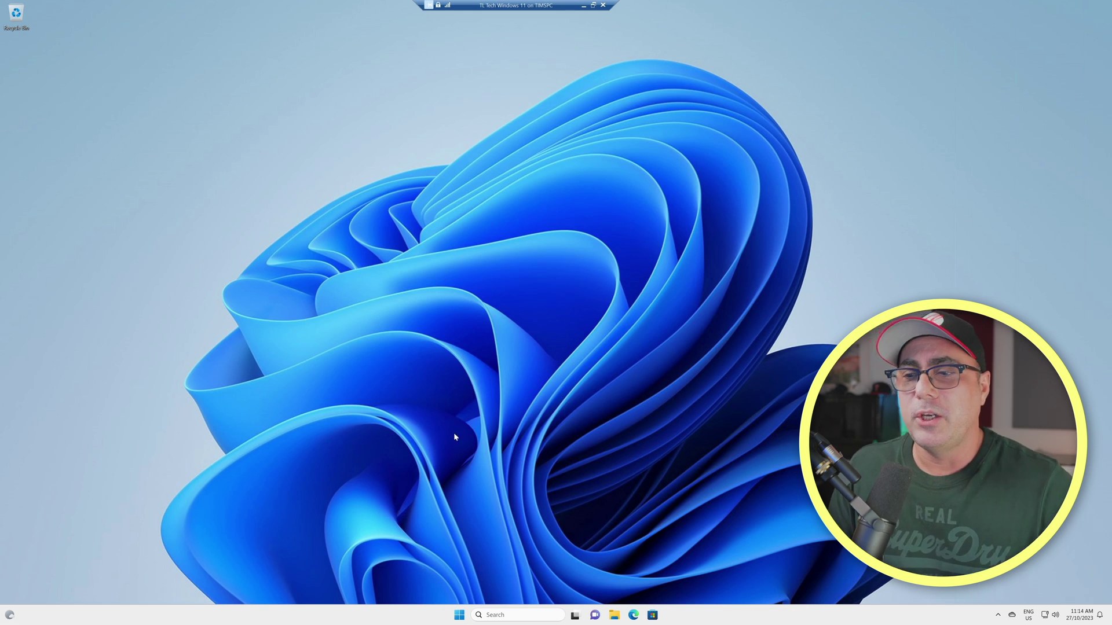
pyautogui.rightClick(459, 615)
pyautogui.moveTo(460, 577)
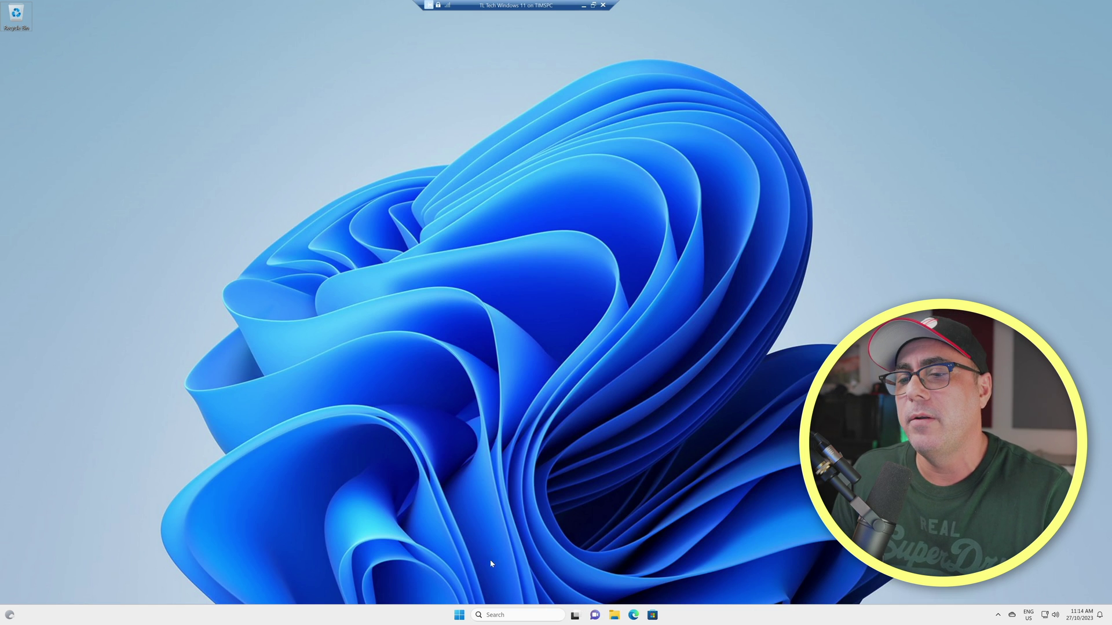
# Step: Check that Taskbar settings list only Search, Task view, Widgets and Chat with no Copilot, then close Settings
pyautogui.rightClick(458, 616)
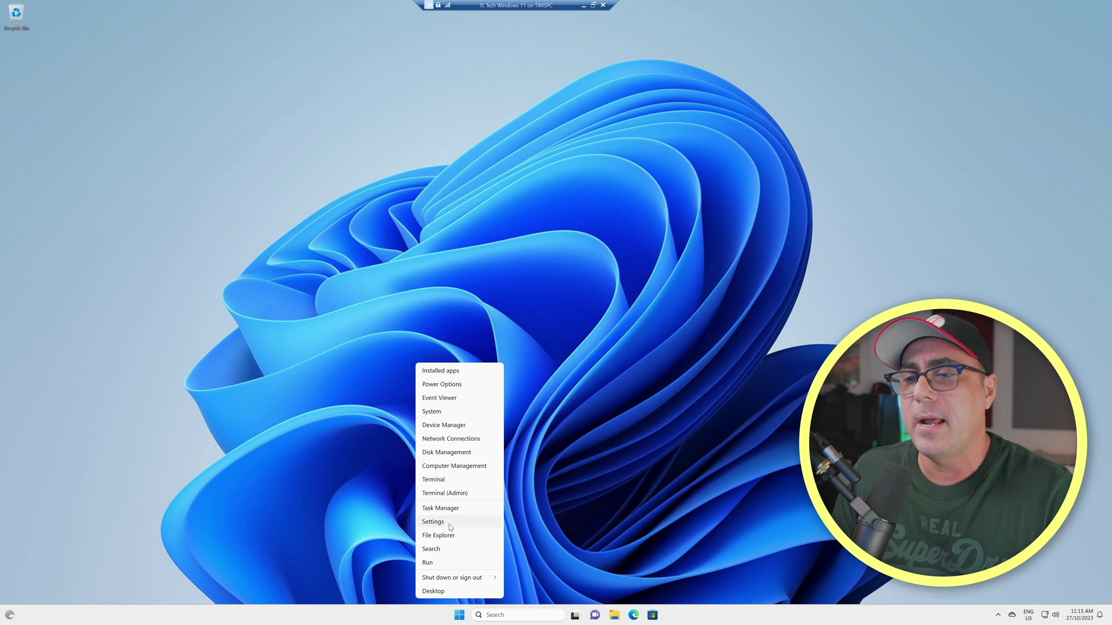
pyautogui.click(449, 524)
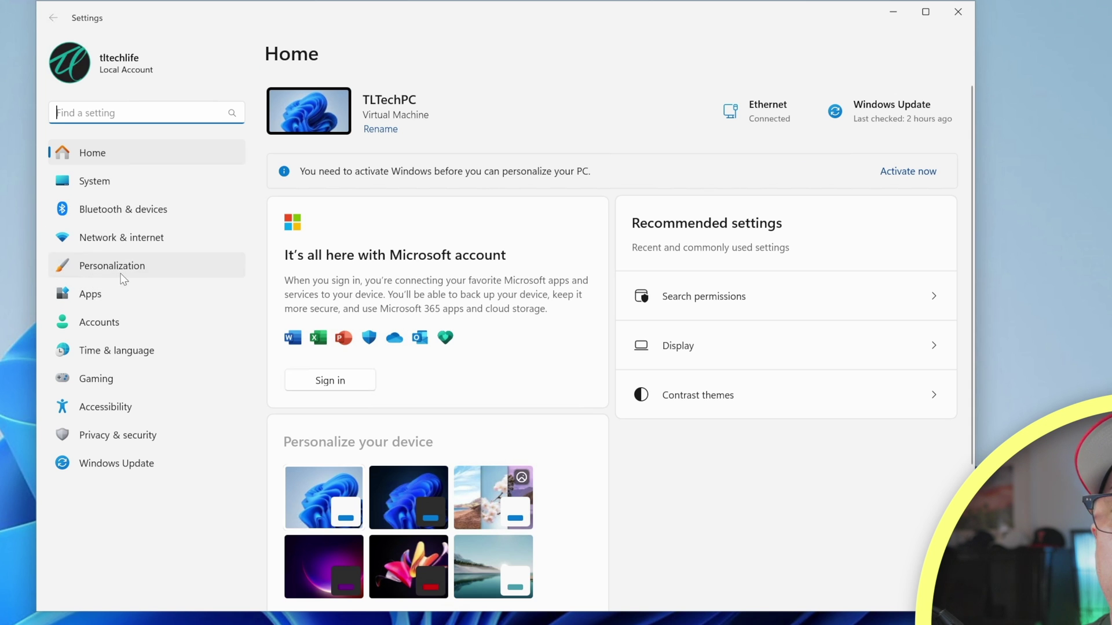
pyautogui.click(122, 275)
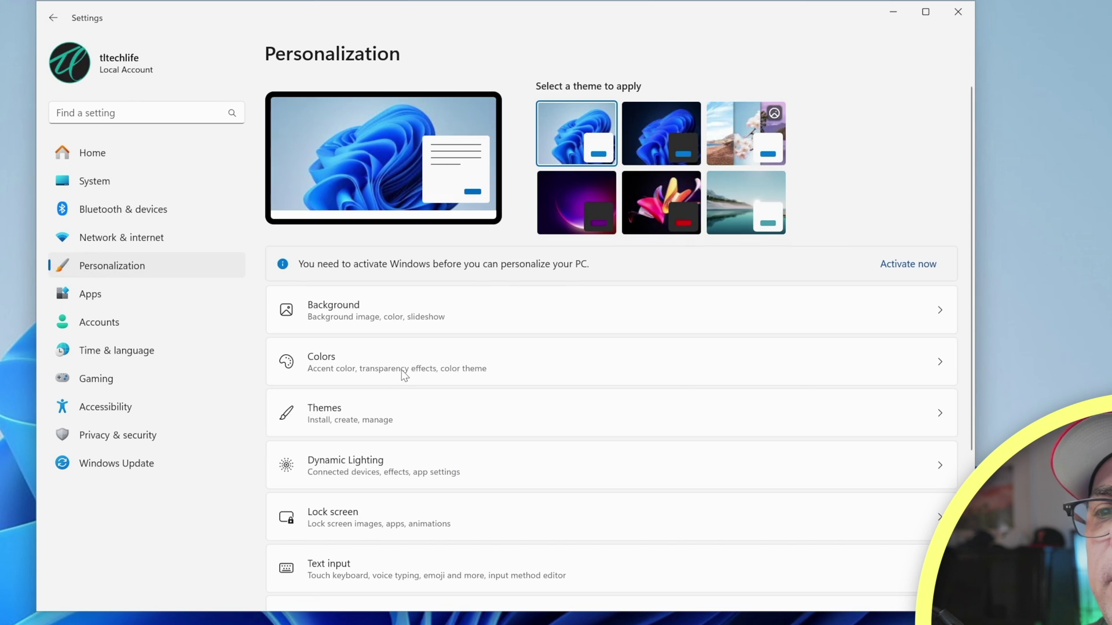
pyautogui.scroll(-3, 402, 376)
pyautogui.click(373, 453)
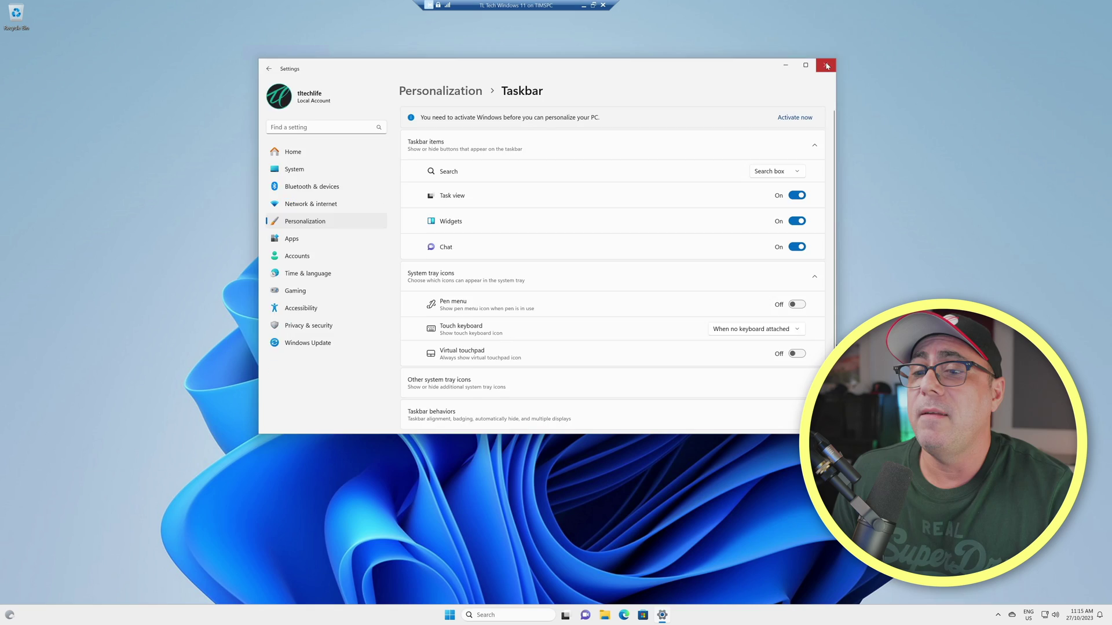
pyautogui.hotkey('alt', 'F4')
# Step: Launch gpedit and expand User Configuration > Administrative Templates > Windows Components
pyautogui.click(459, 615)
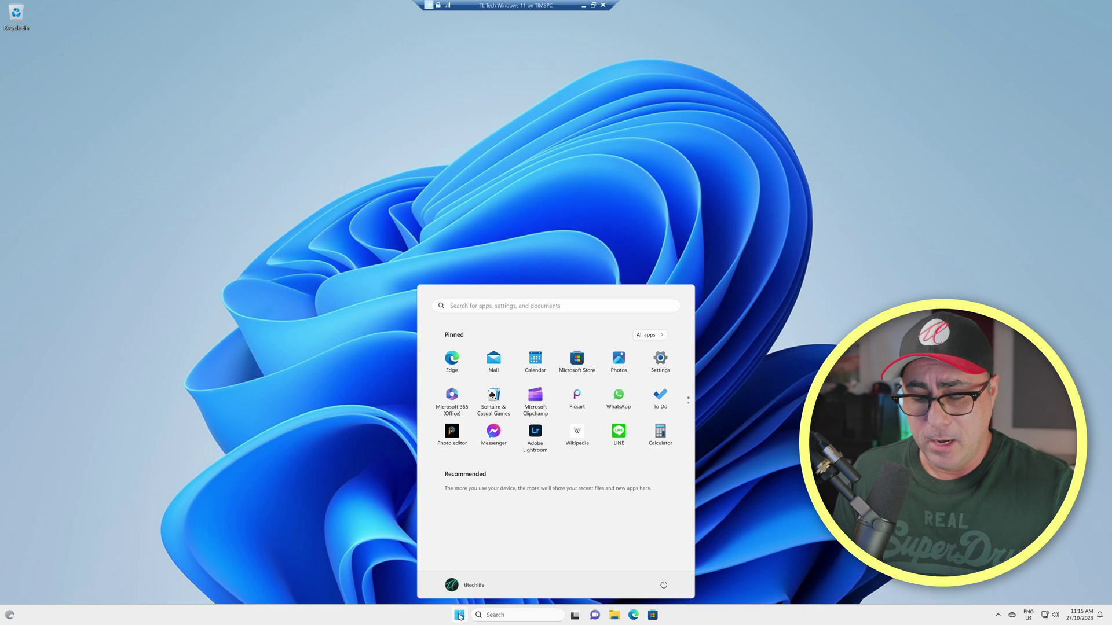
pyautogui.write('gpedit')
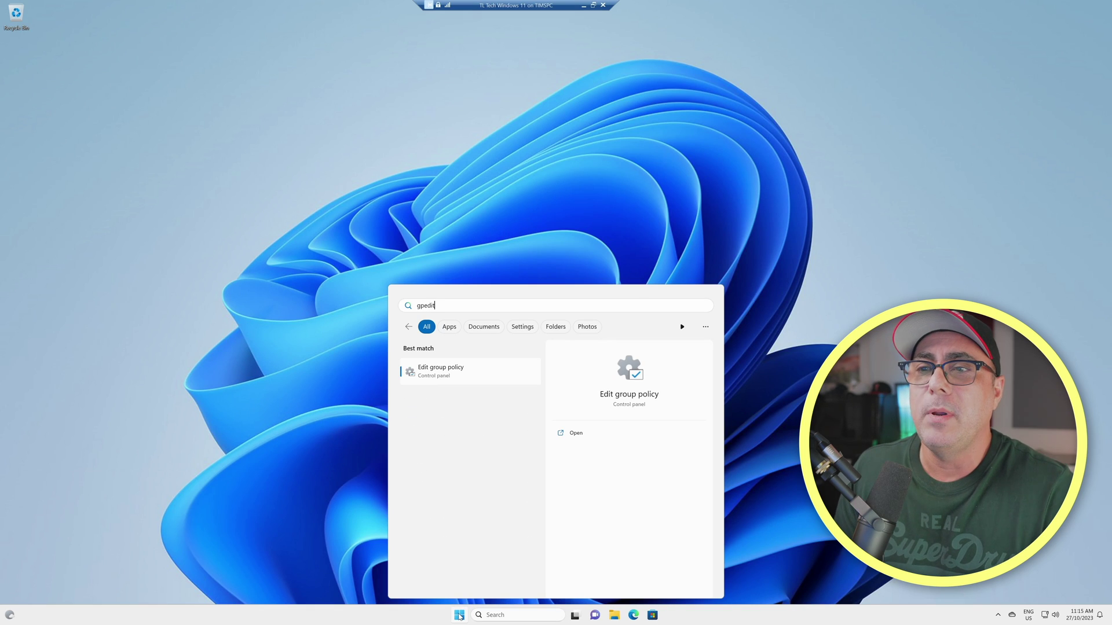
pyautogui.click(440, 370)
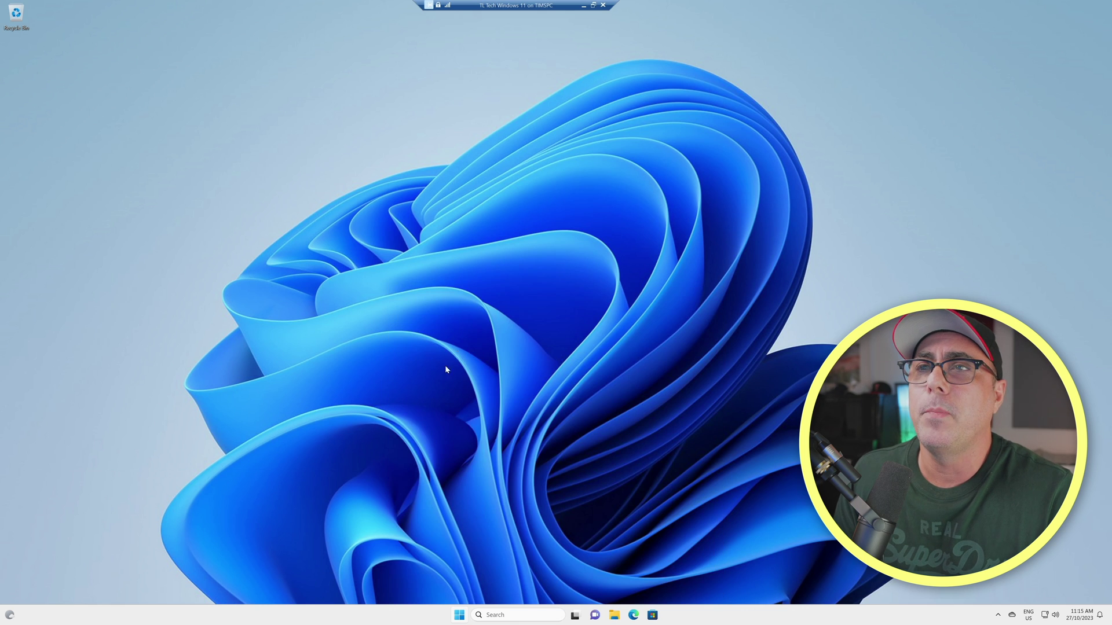
pyautogui.moveTo(342, 77); pyautogui.dragTo(607, 47)
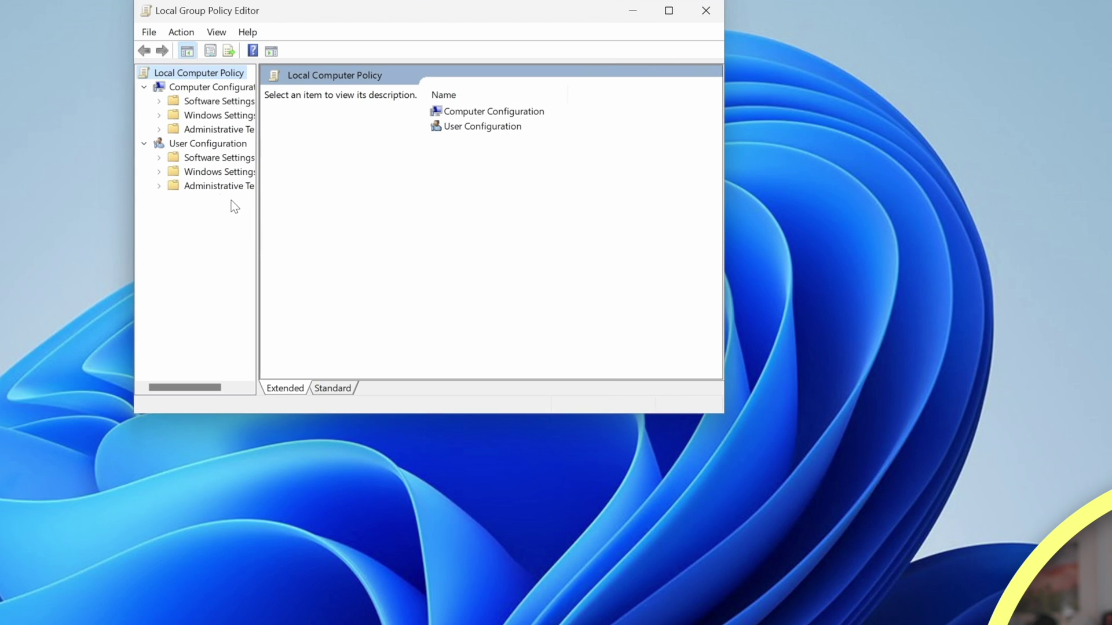
pyautogui.click(158, 186)
pyautogui.click(175, 284)
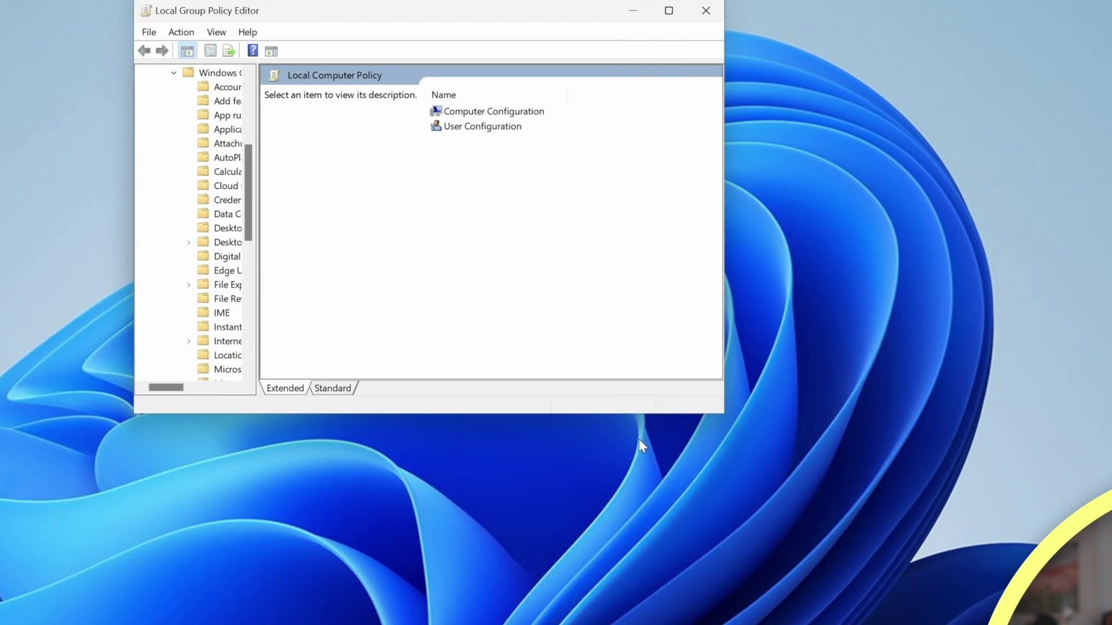
pyautogui.moveTo(726, 417); pyautogui.dragTo(1003, 624)
pyautogui.moveTo(260, 281); pyautogui.dragTo(503, 308)
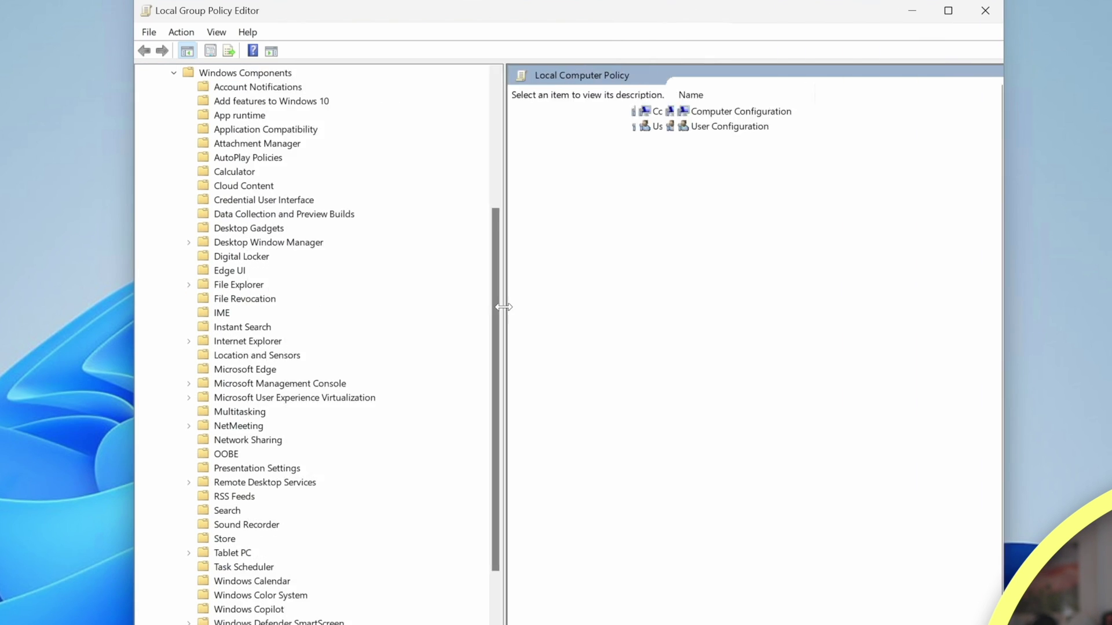
pyautogui.scroll(-3, 297, 490)
# Step: Set the Windows Copilot policy 'Turn off Windows Copilot' to Disabled and confirm with OK
pyautogui.click(268, 485)
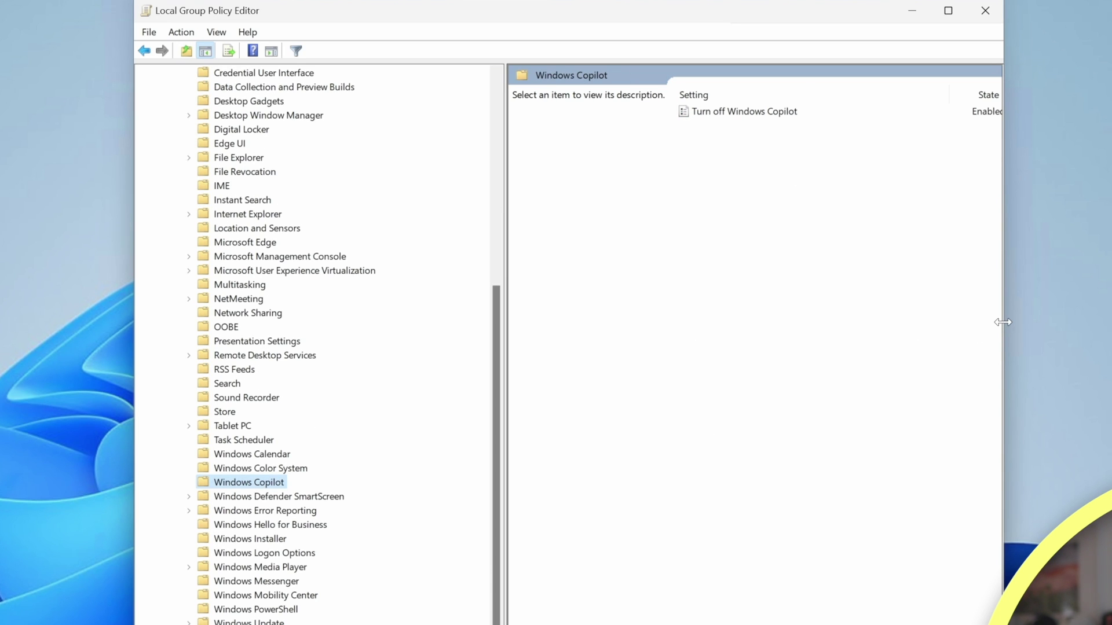
pyautogui.moveTo(1000, 322); pyautogui.dragTo(1111, 322)
pyautogui.doubleClick(746, 114)
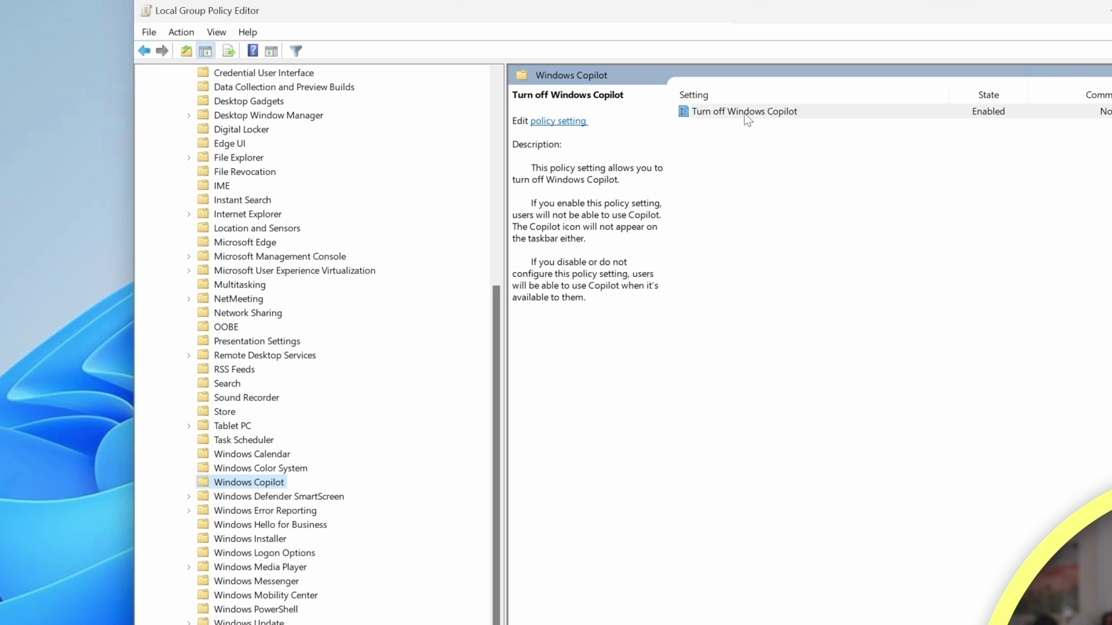
pyautogui.moveTo(57, 76); pyautogui.dragTo(575, 111)
pyautogui.click(382, 174)
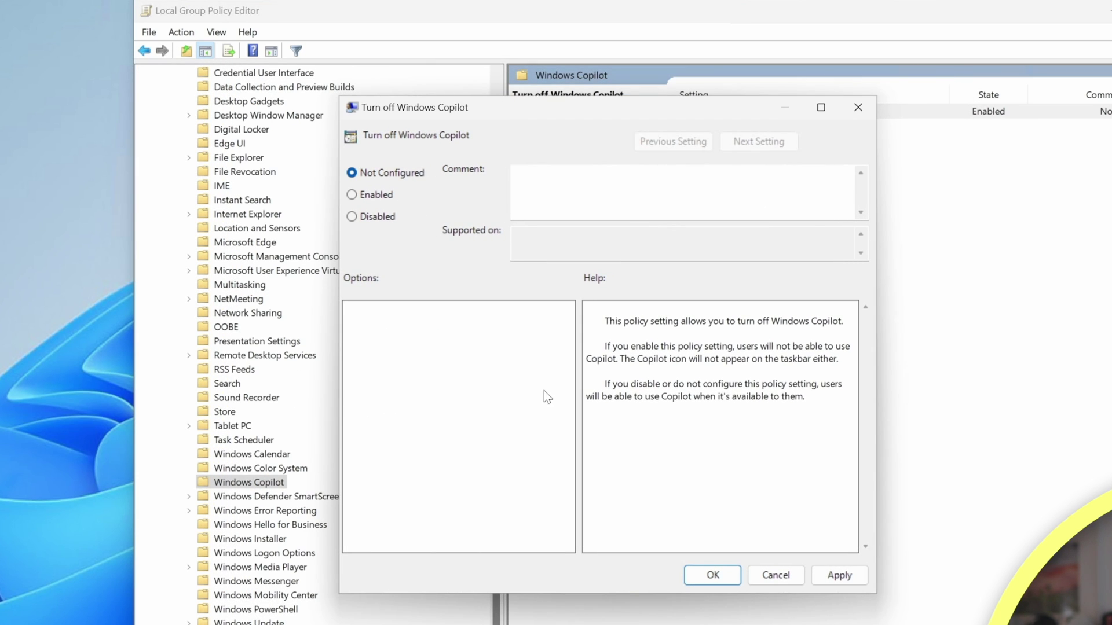
pyautogui.click(376, 218)
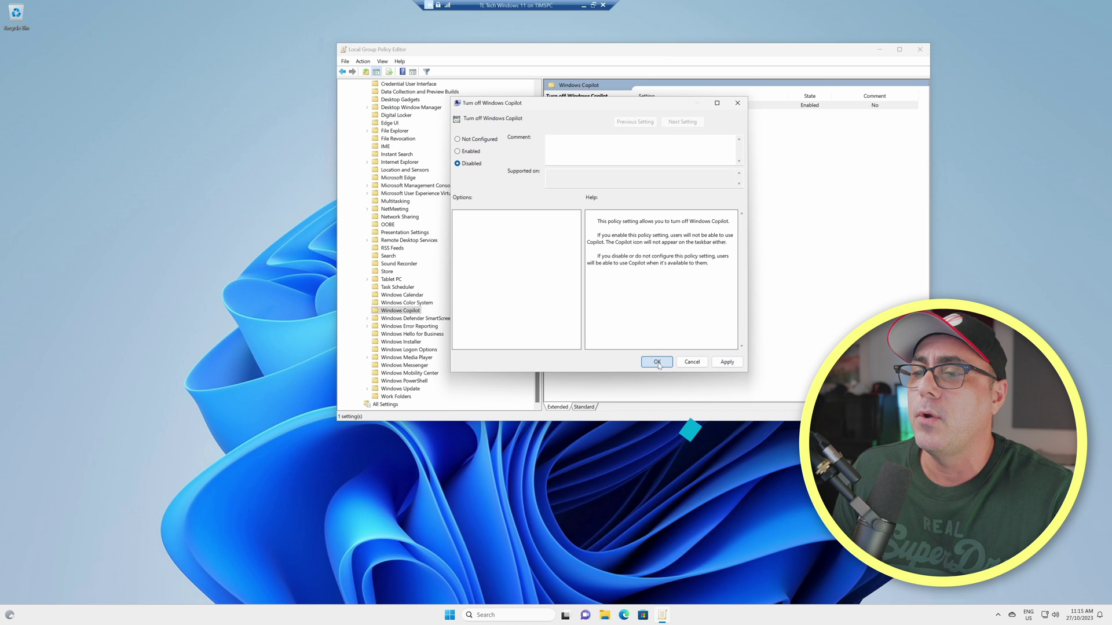
pyautogui.click(702, 573)
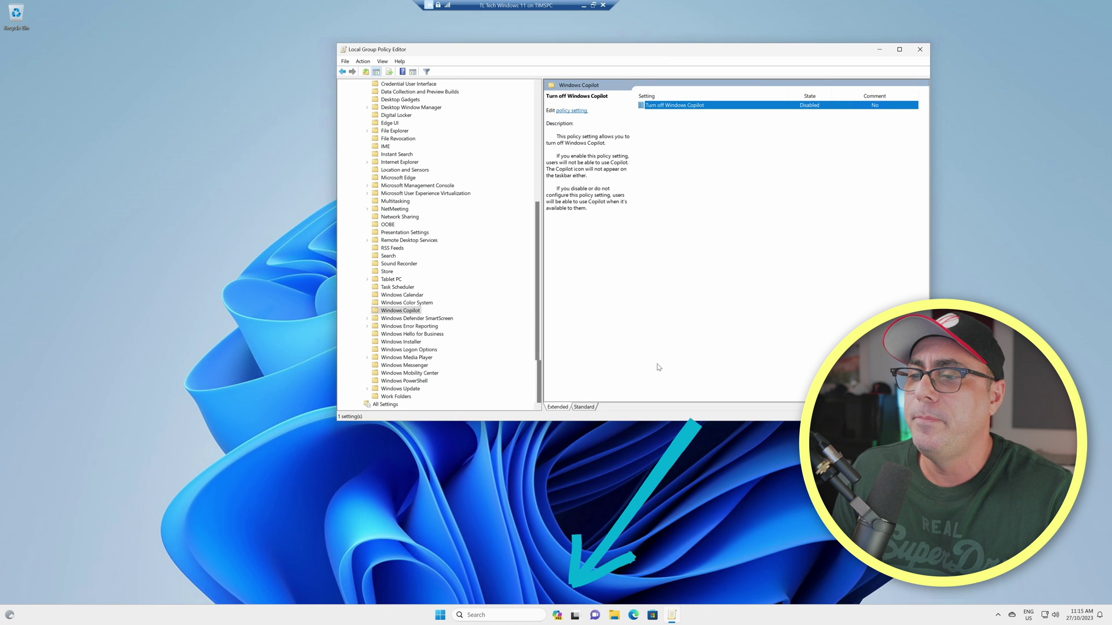
# Step: Close the policy editor, verify Copilot (preview) is back On in Taskbar settings, and close Settings
pyautogui.click(925, 55)
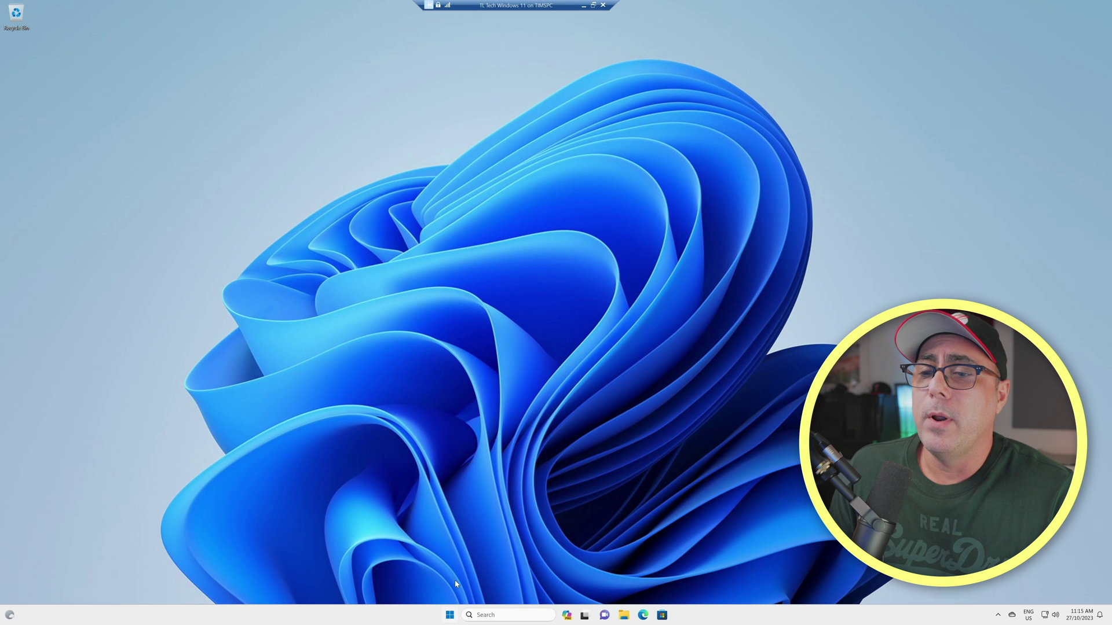
pyautogui.rightClick(453, 614)
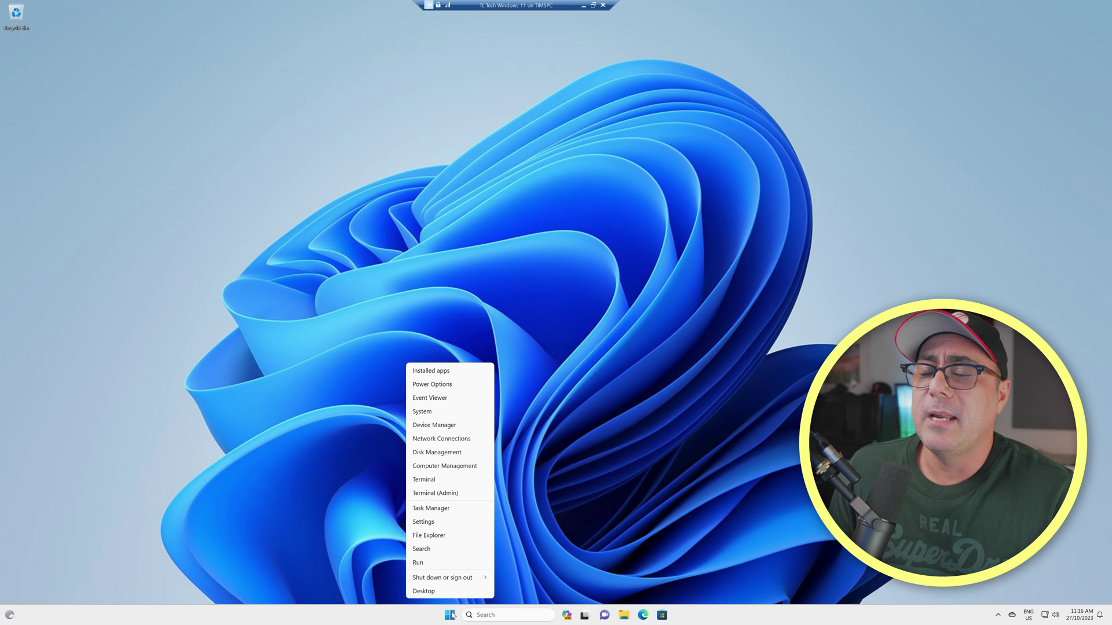
pyautogui.click(425, 521)
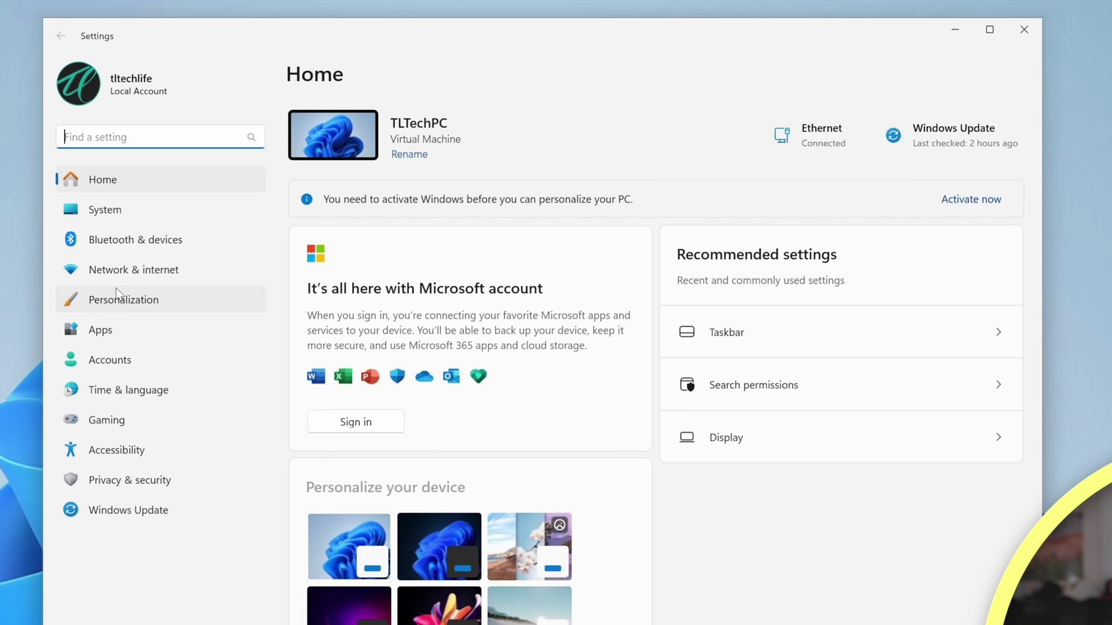
pyautogui.click(116, 289)
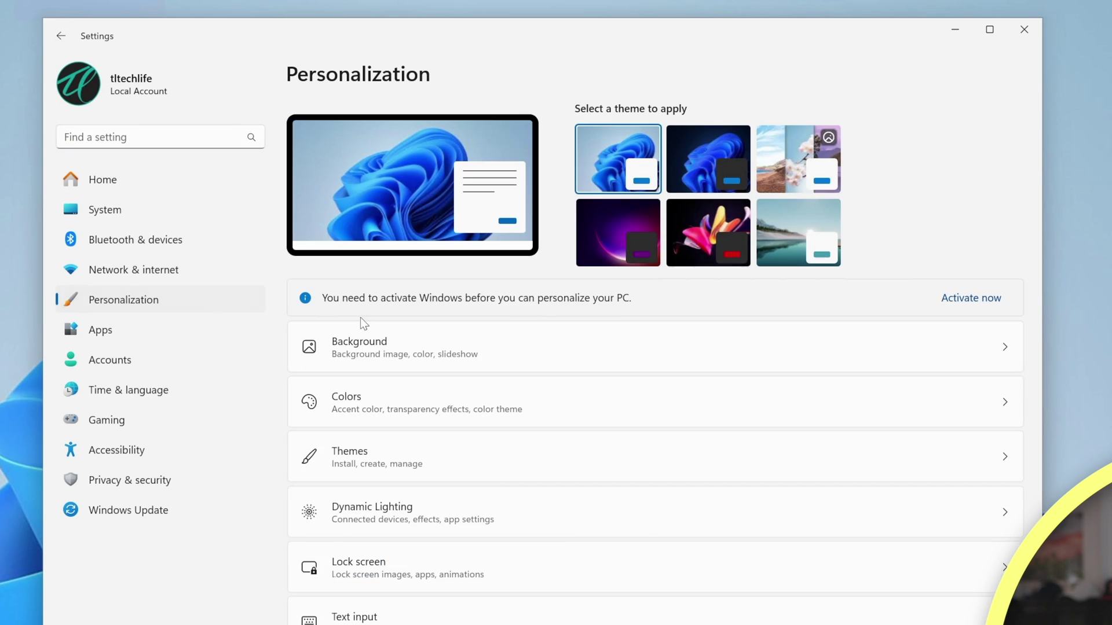
pyautogui.scroll(-4, 492, 514)
pyautogui.click(391, 502)
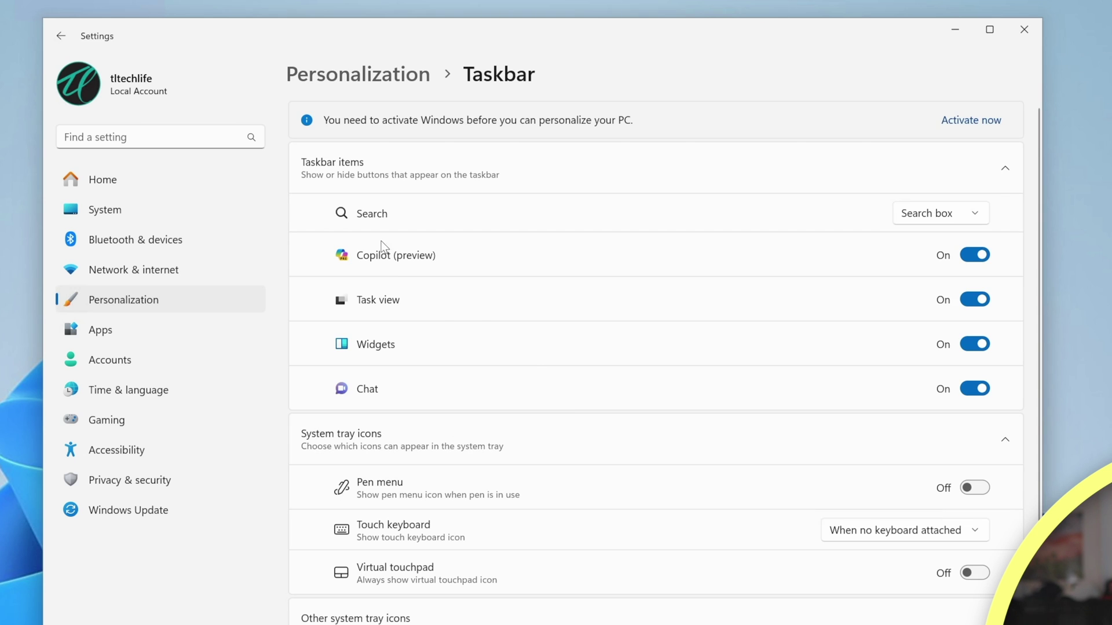
pyautogui.click(1024, 29)
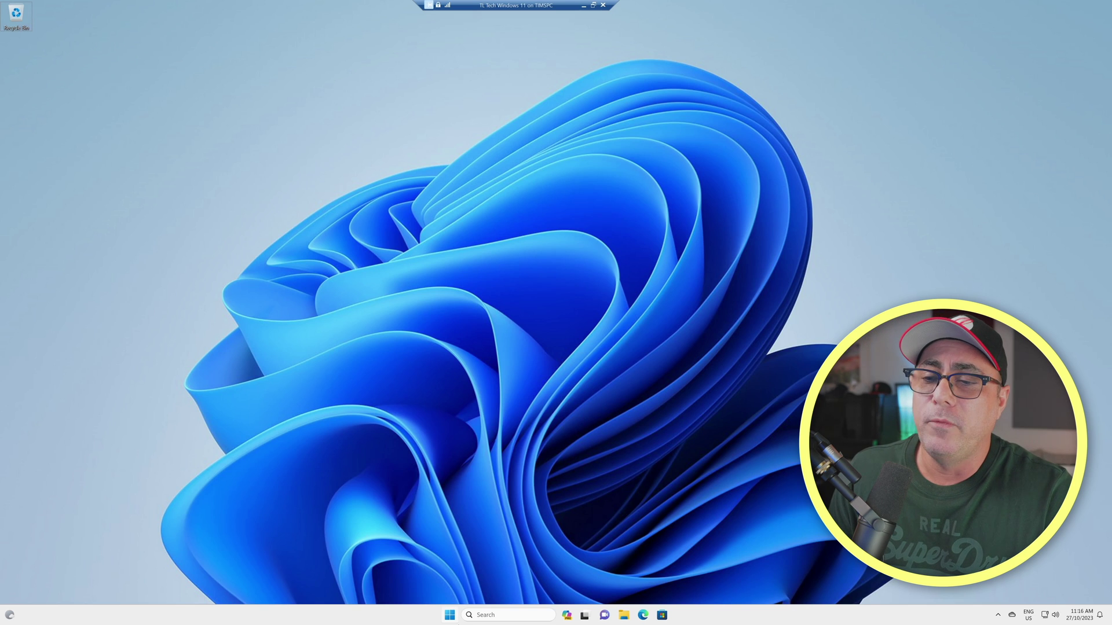
pyautogui.rightClick(451, 616)
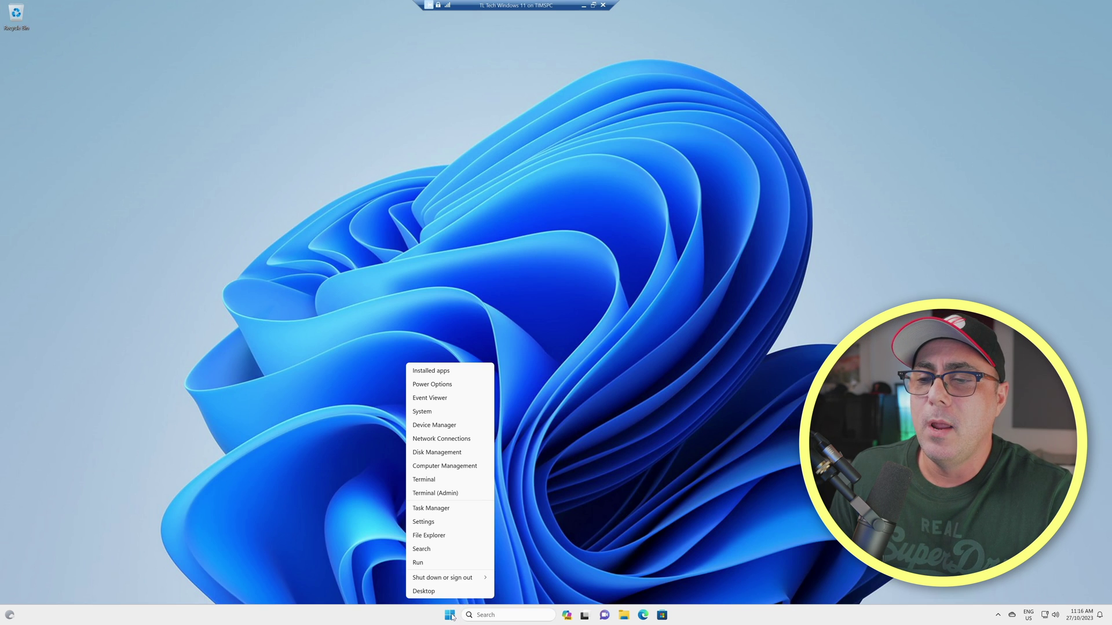
pyautogui.moveTo(450, 578)
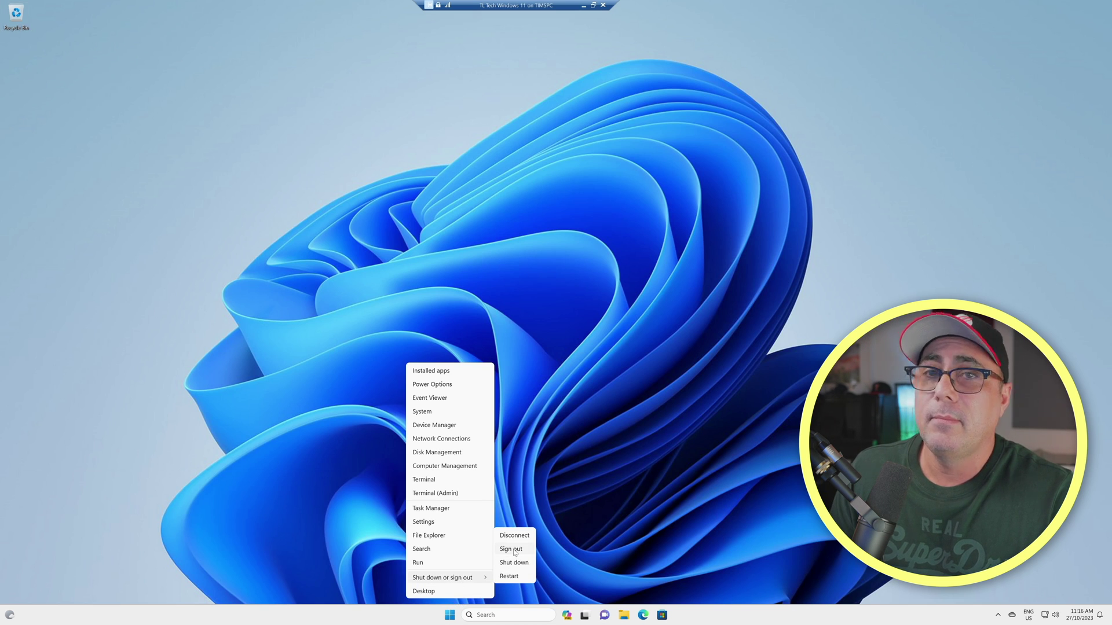
pyautogui.click(513, 552)
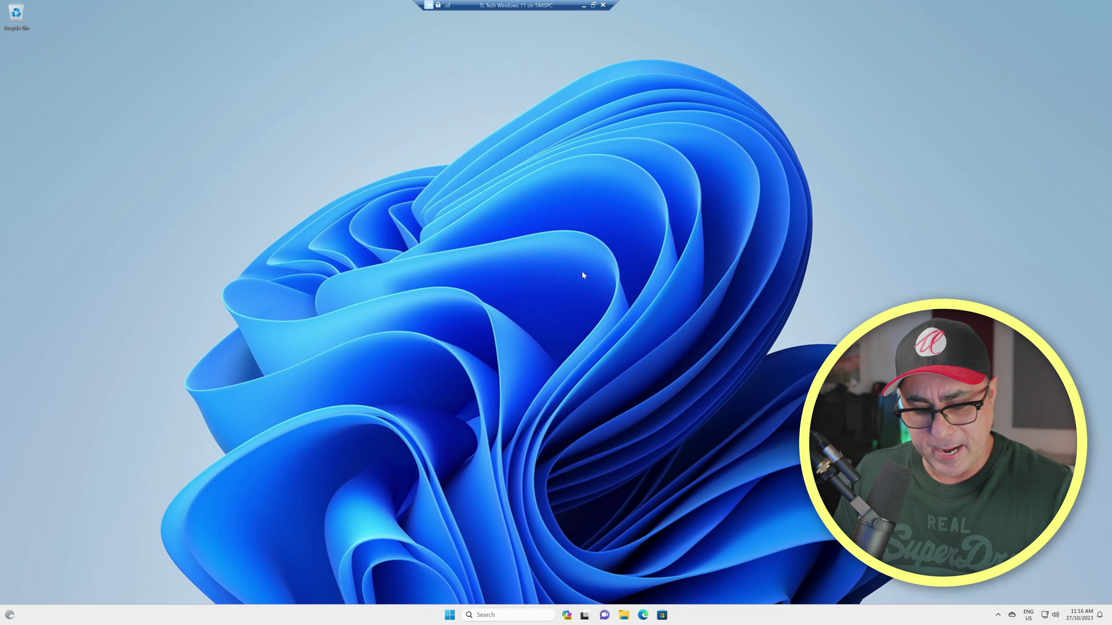
pyautogui.press('super+c')
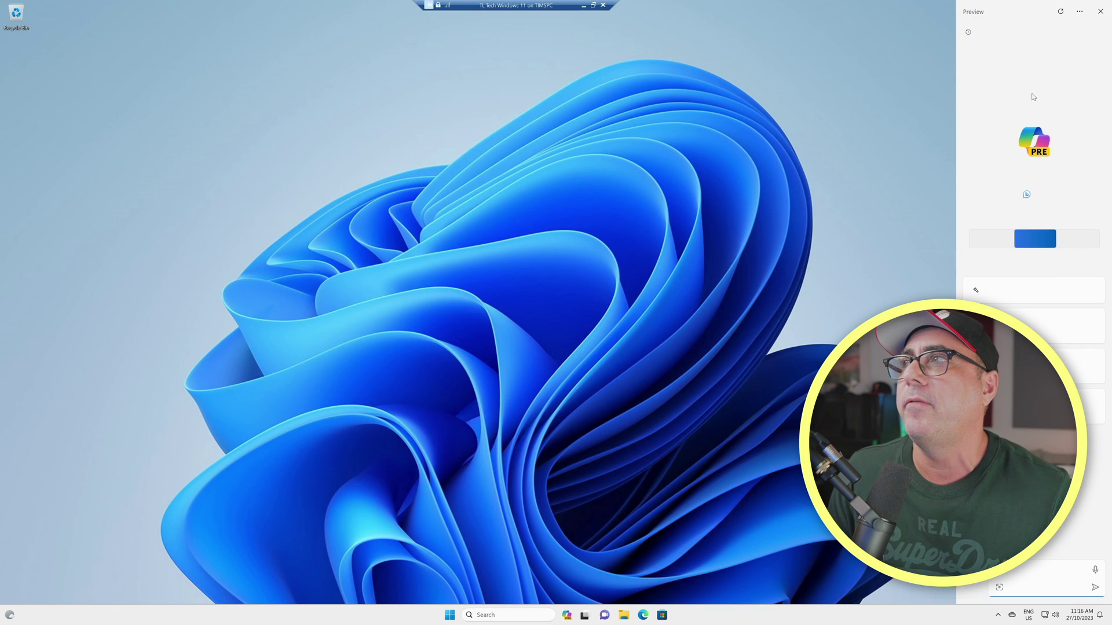
pyautogui.click(1100, 12)
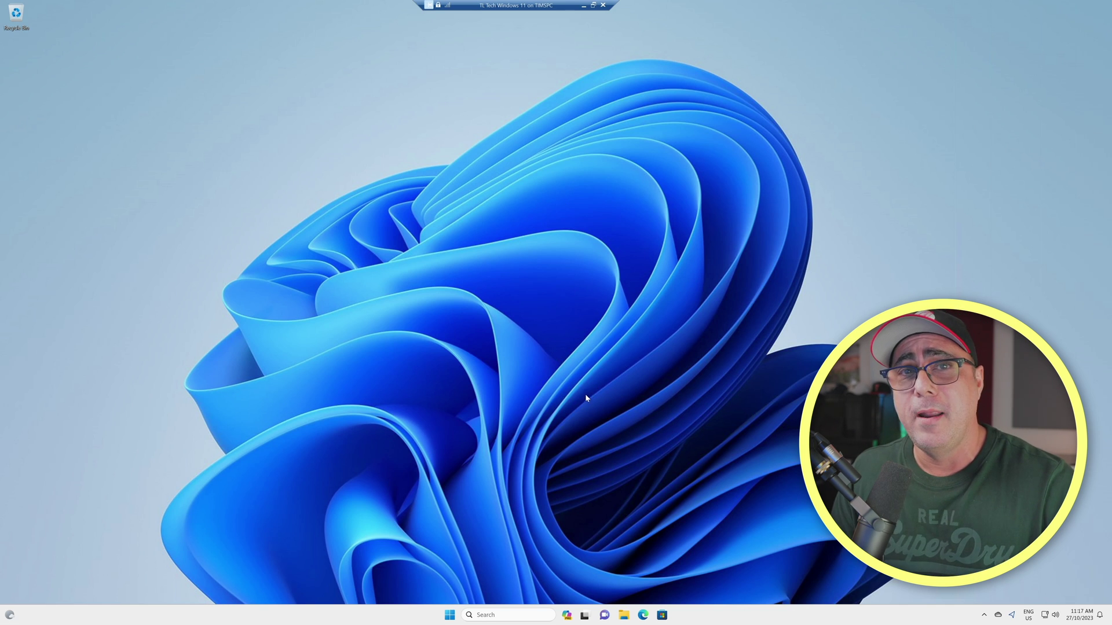
# Step: Launch Edge and scroll its Privacy, search, and services settings down to Address bar and search
pyautogui.click(644, 616)
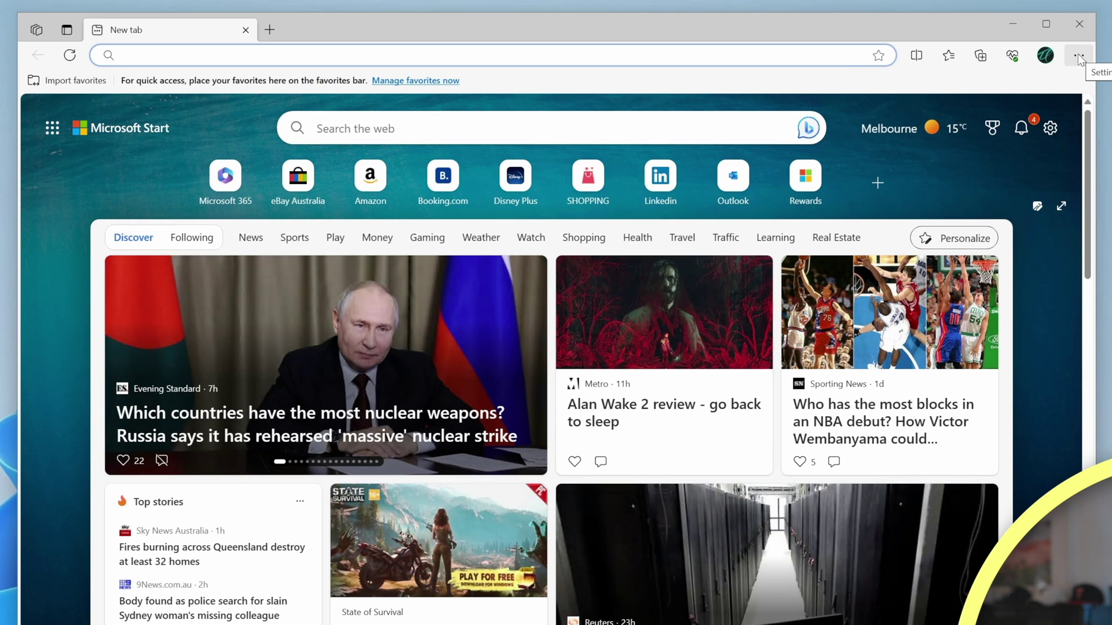
pyautogui.click(1079, 56)
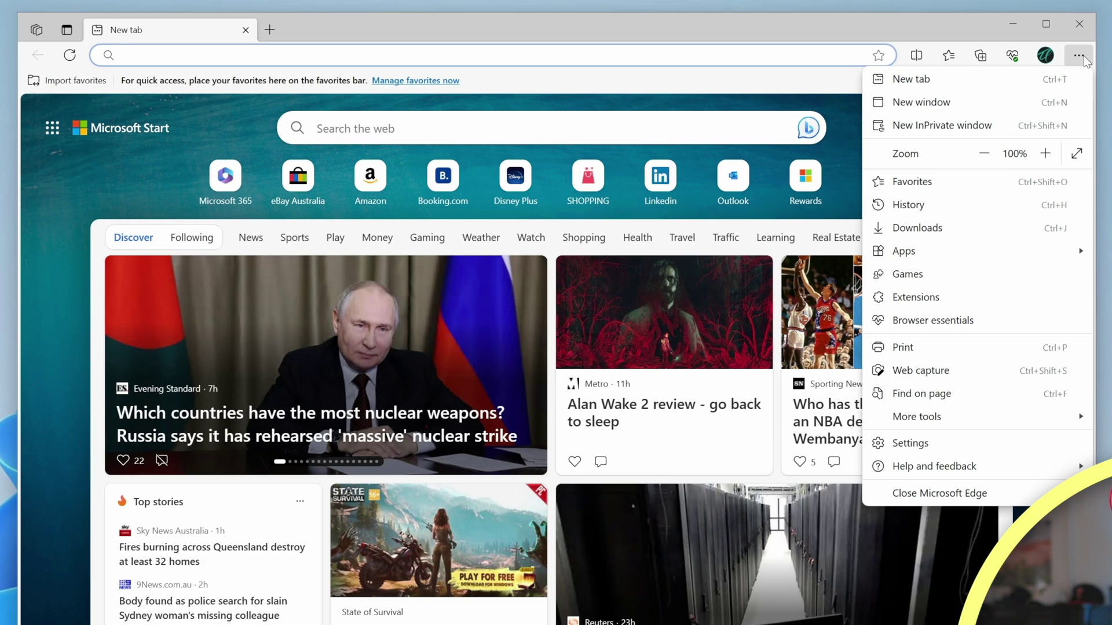
pyautogui.click(1001, 446)
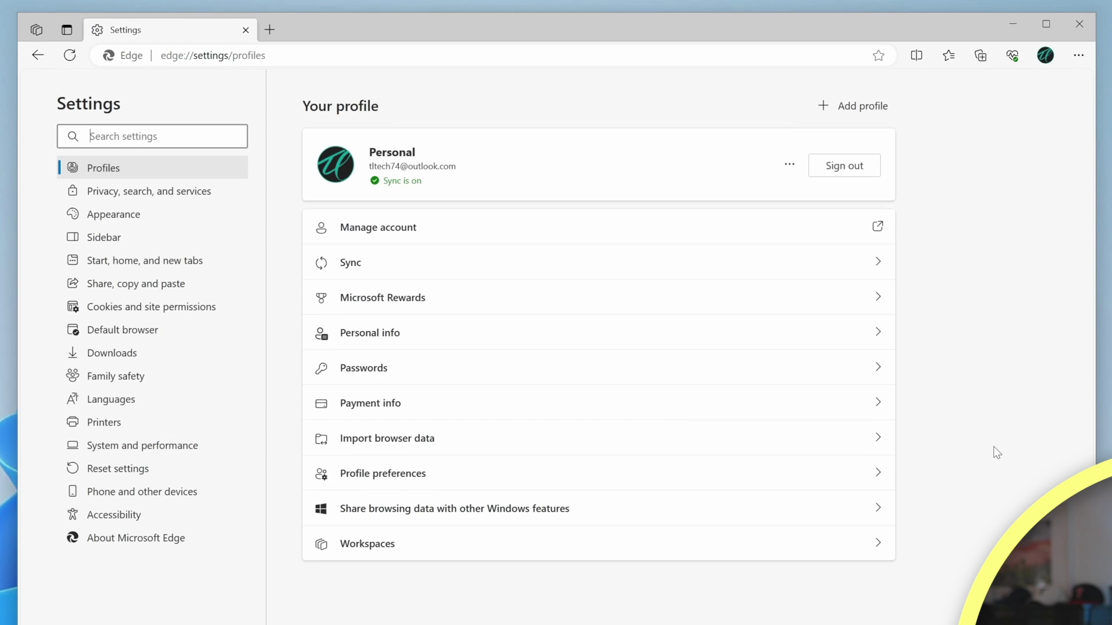
pyautogui.click(165, 198)
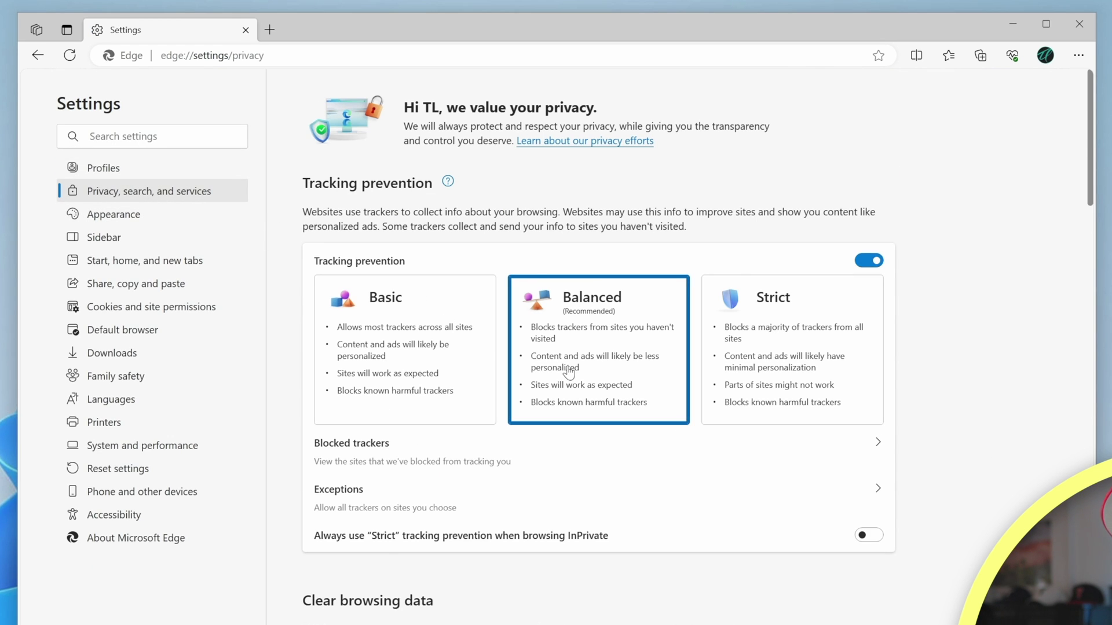
pyautogui.scroll(-10, 568, 374)
pyautogui.scroll(-10, 570, 370)
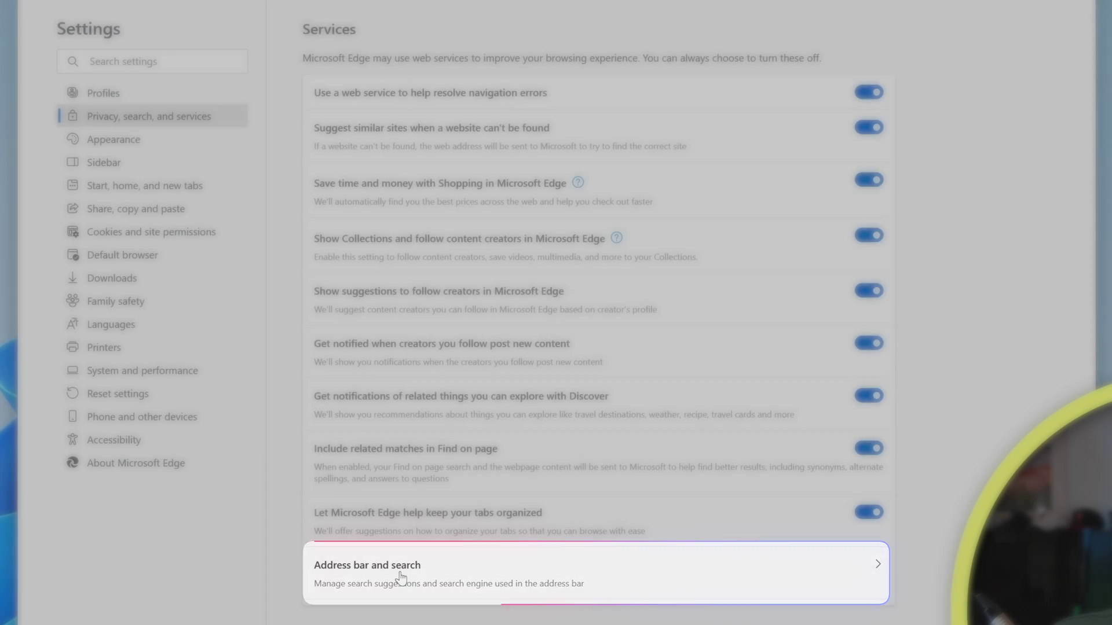
# Step: Choose Google as the address-bar search engine and set 'Search on new tabs uses' to Address bar
pyautogui.click(401, 577)
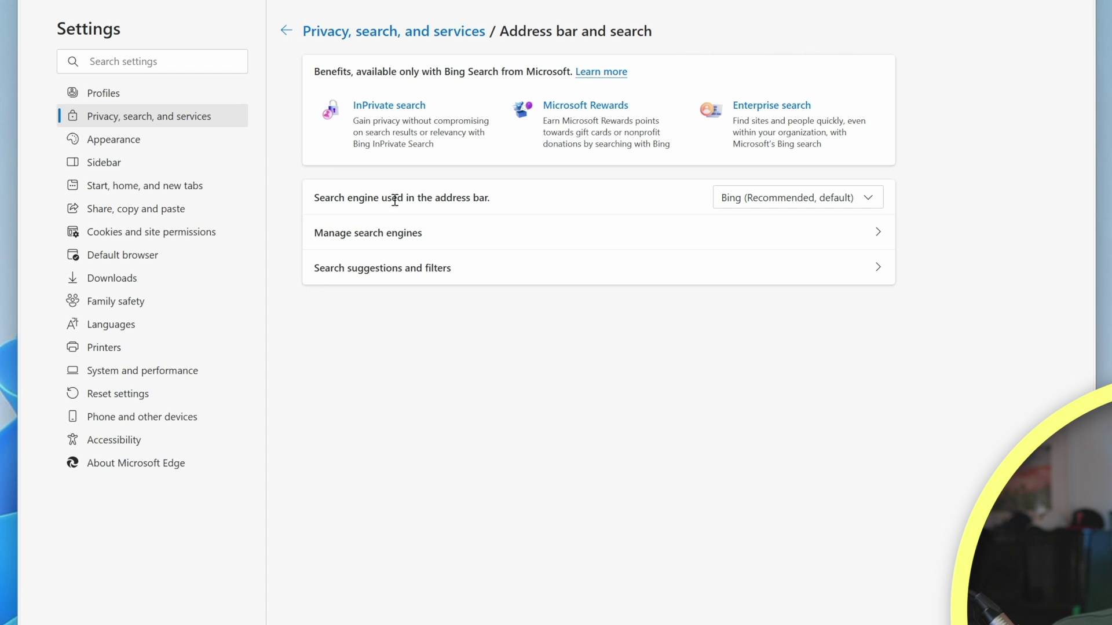
pyautogui.click(781, 198)
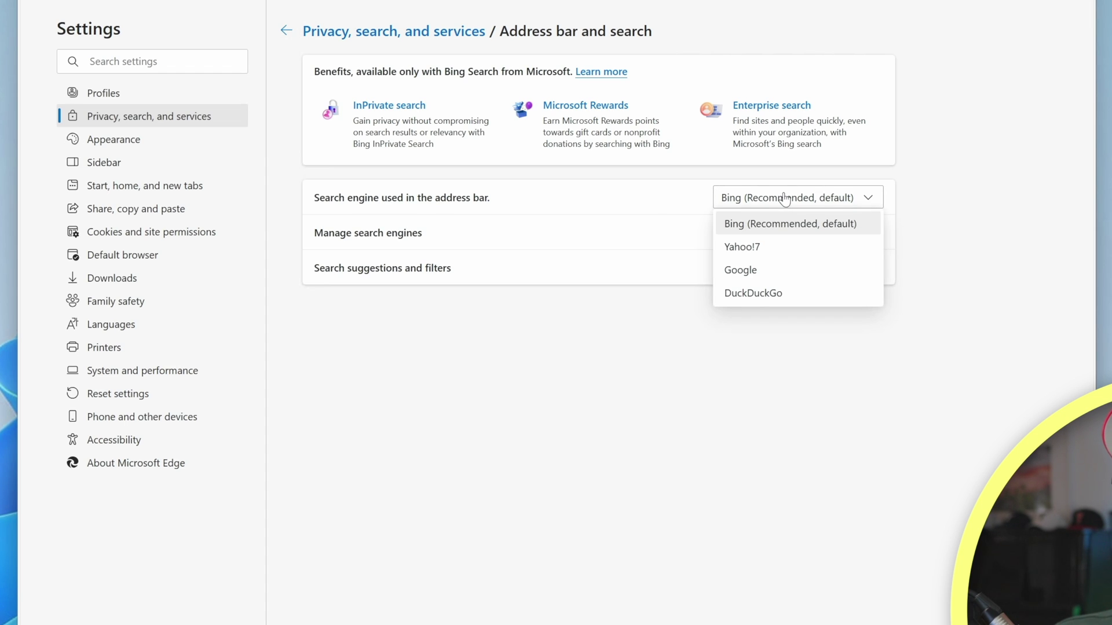
pyautogui.click(781, 273)
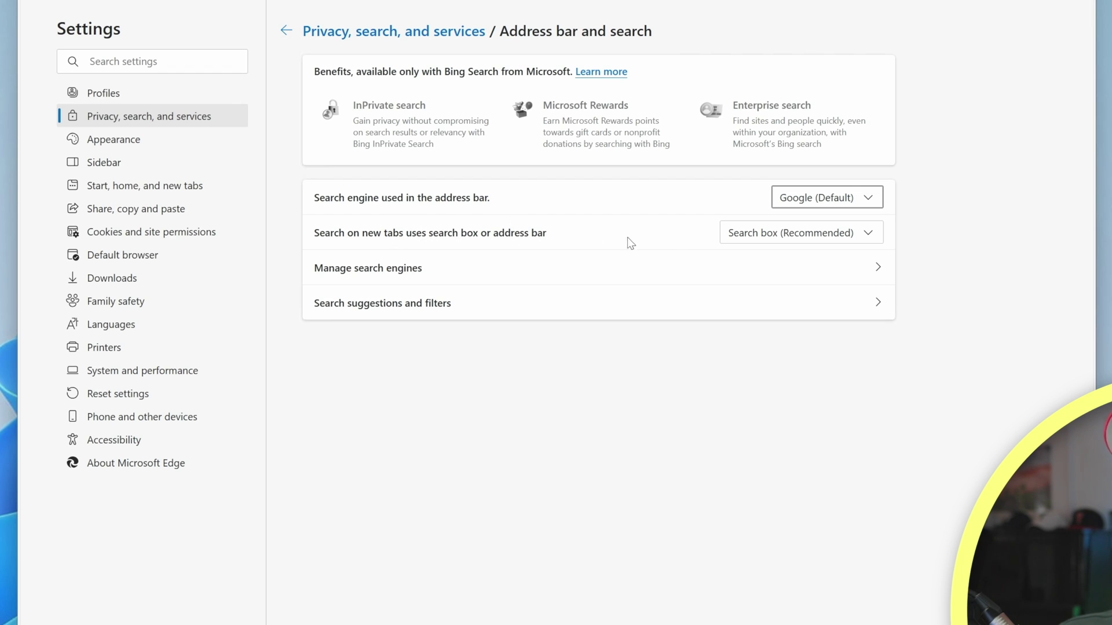
pyautogui.click(803, 238)
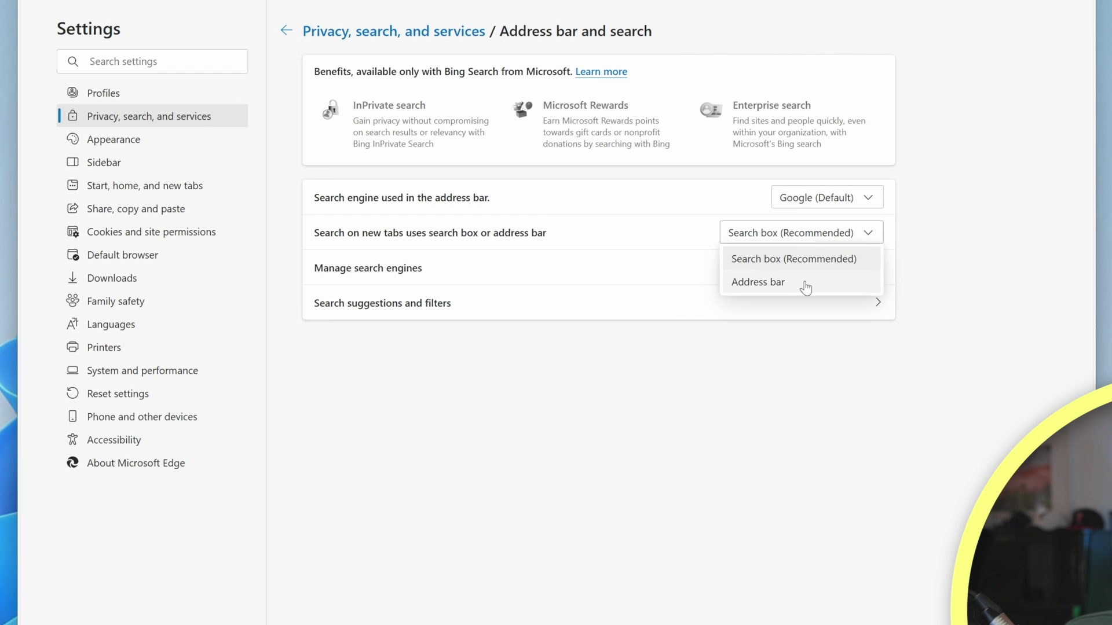
pyautogui.click(806, 286)
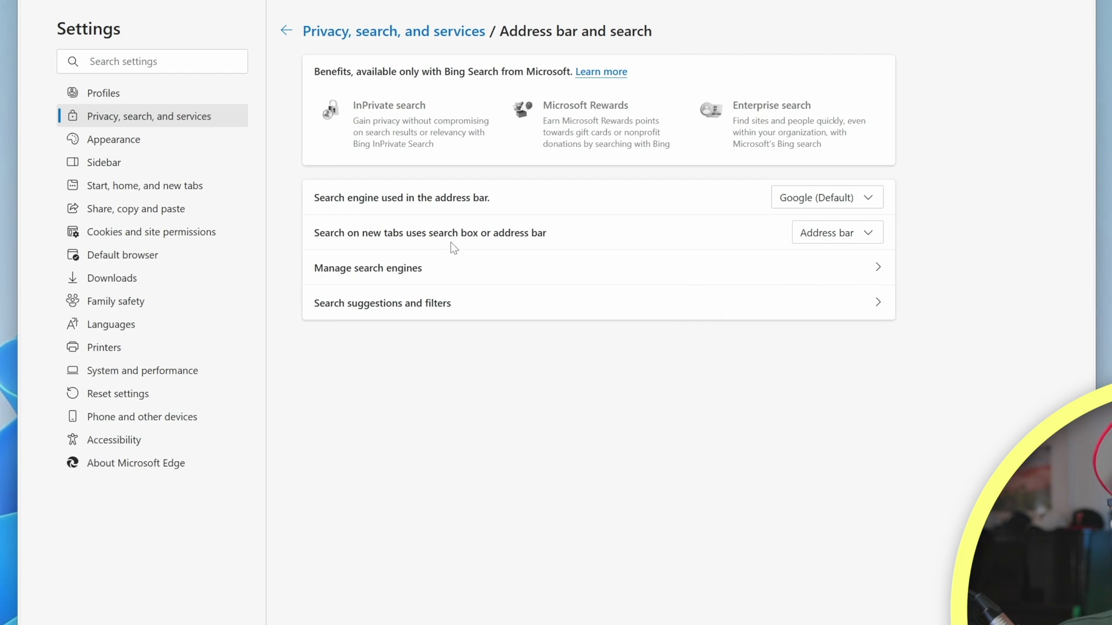
pyautogui.click(173, 193)
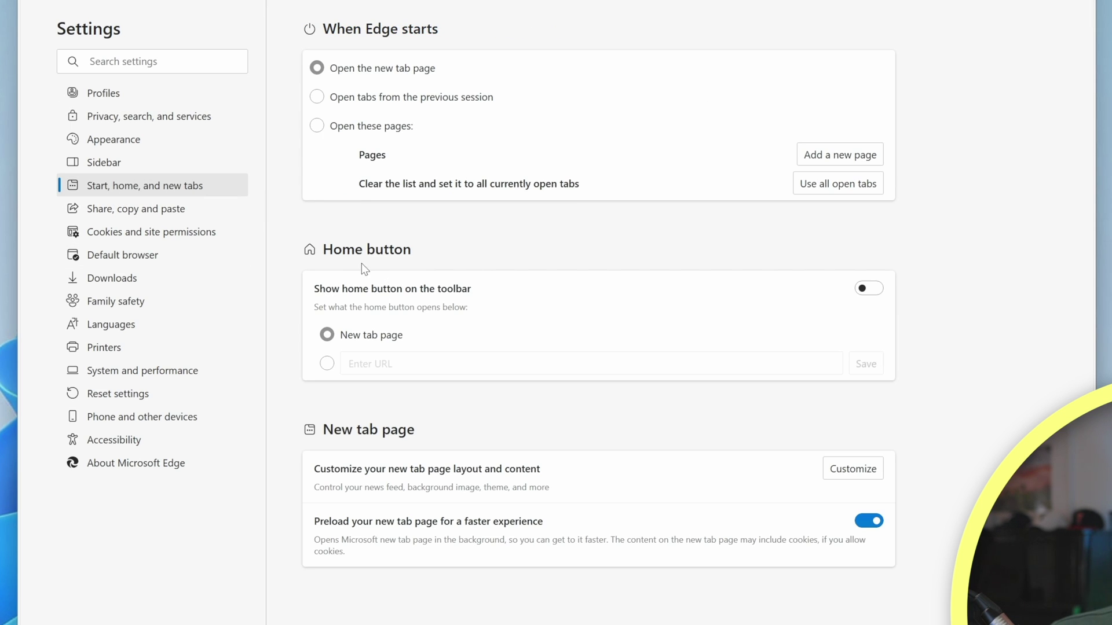
pyautogui.click(870, 292)
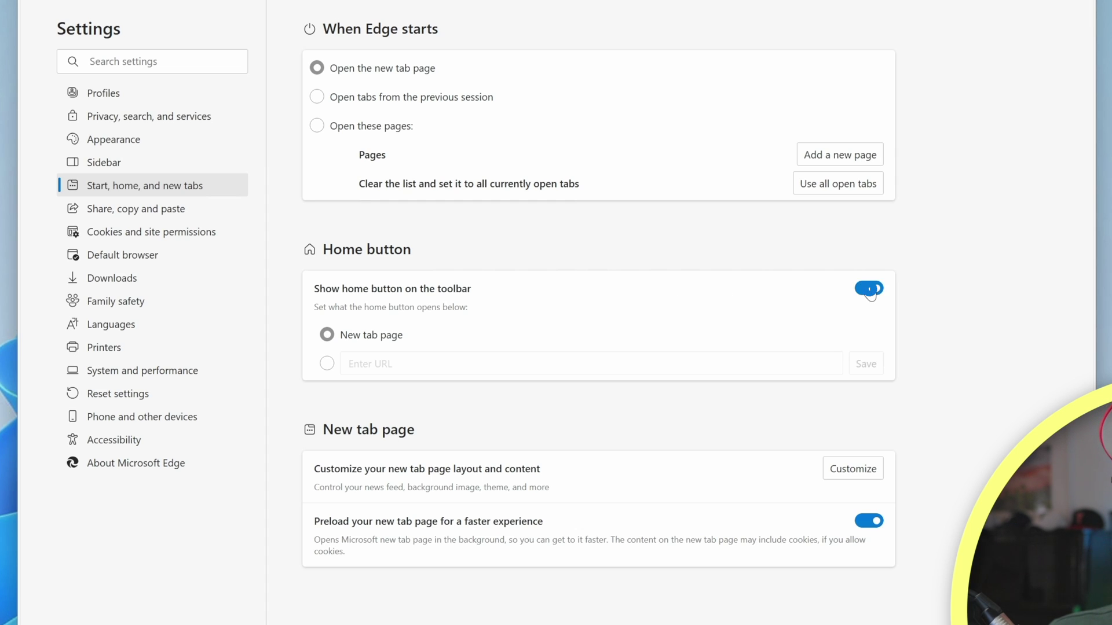
pyautogui.click(328, 363)
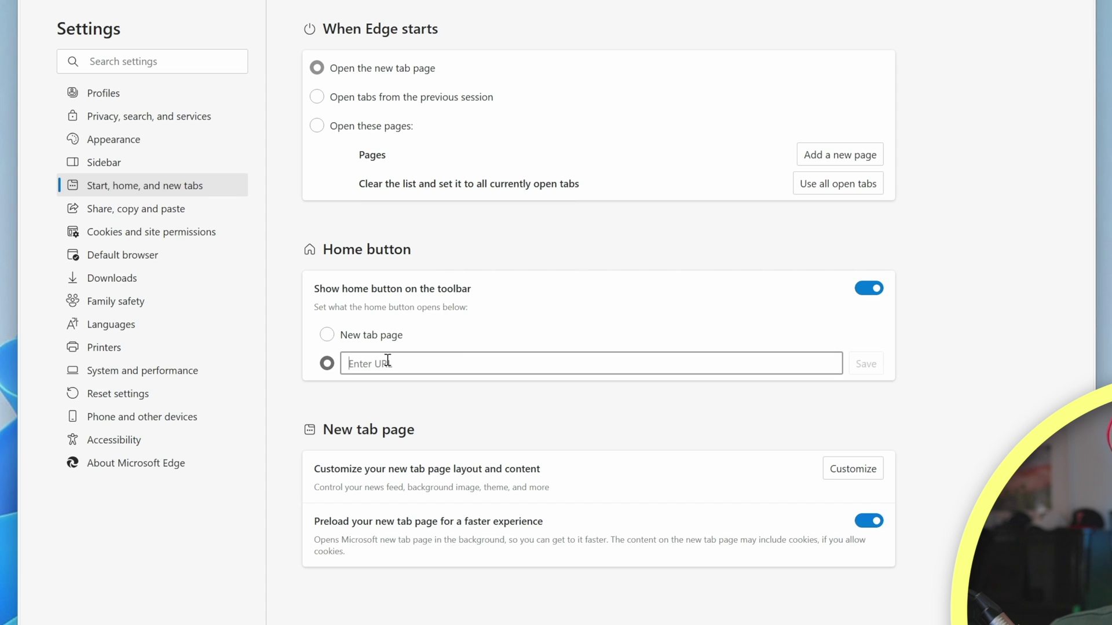
pyautogui.hotkey('ctrl', 'v')
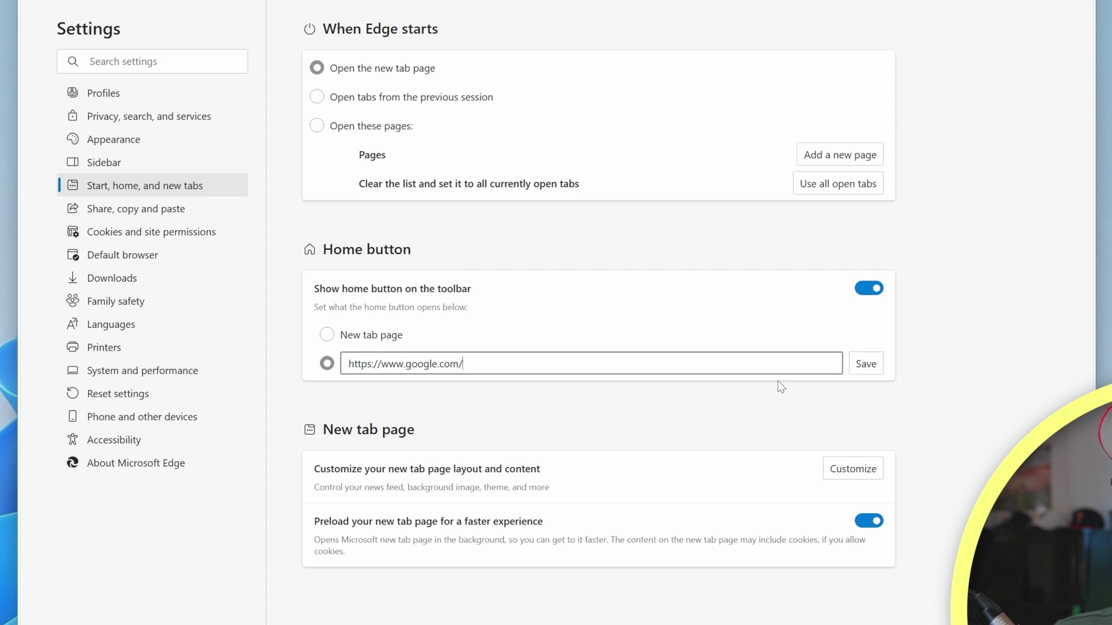
pyautogui.click(866, 365)
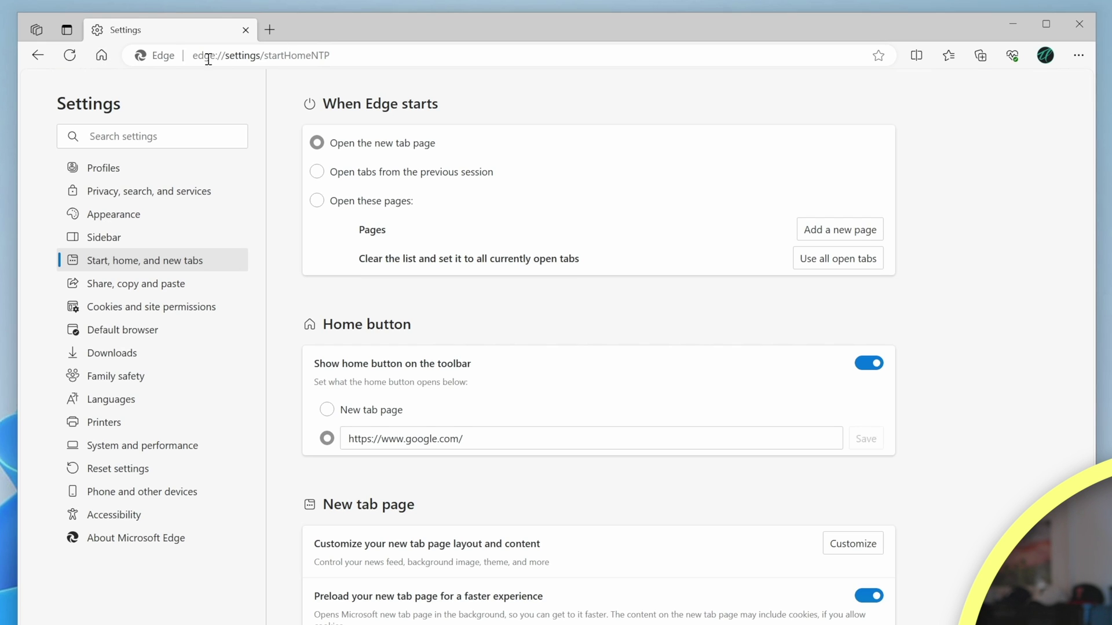
# Step: Verify the Home button loads Google, open a new tab, and show the Extensions panel
pyautogui.click(102, 56)
pyautogui.click(321, 30)
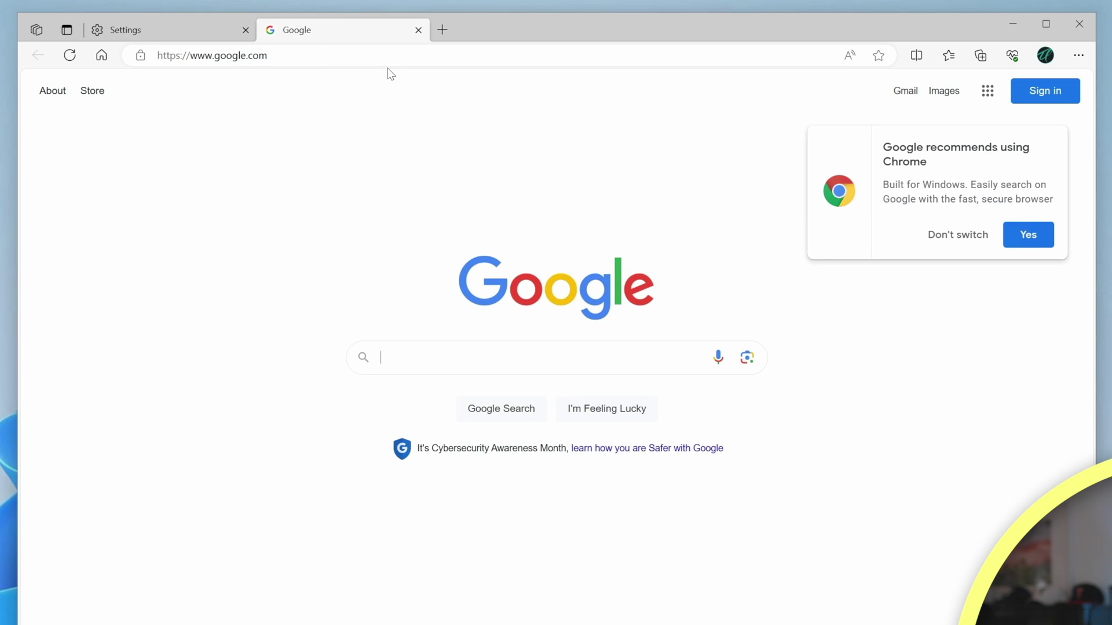
pyautogui.click(442, 30)
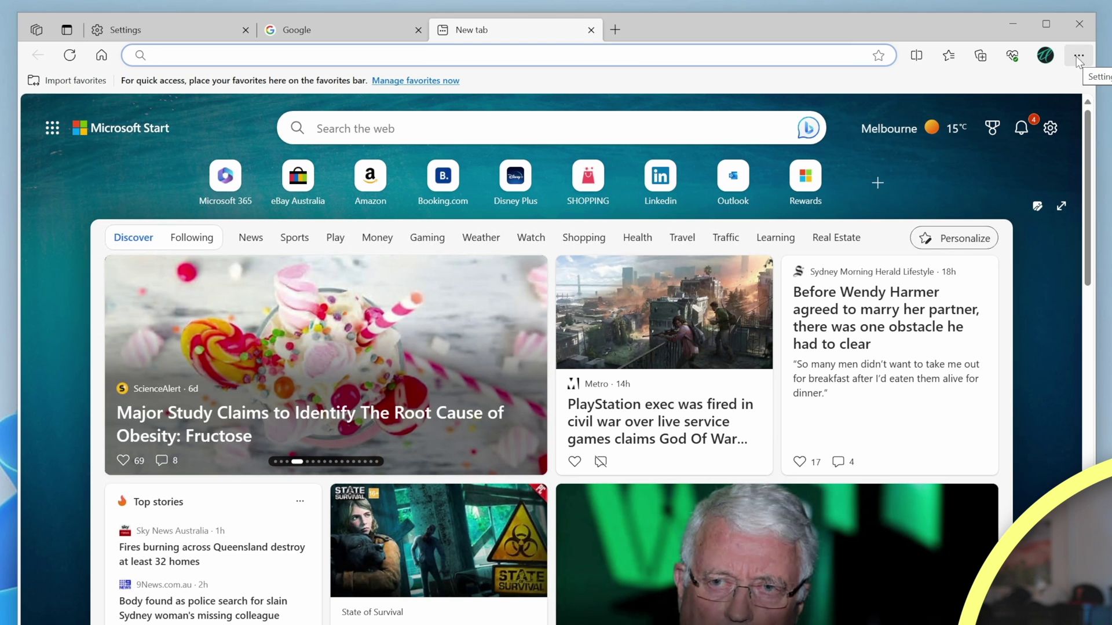
pyautogui.click(1078, 56)
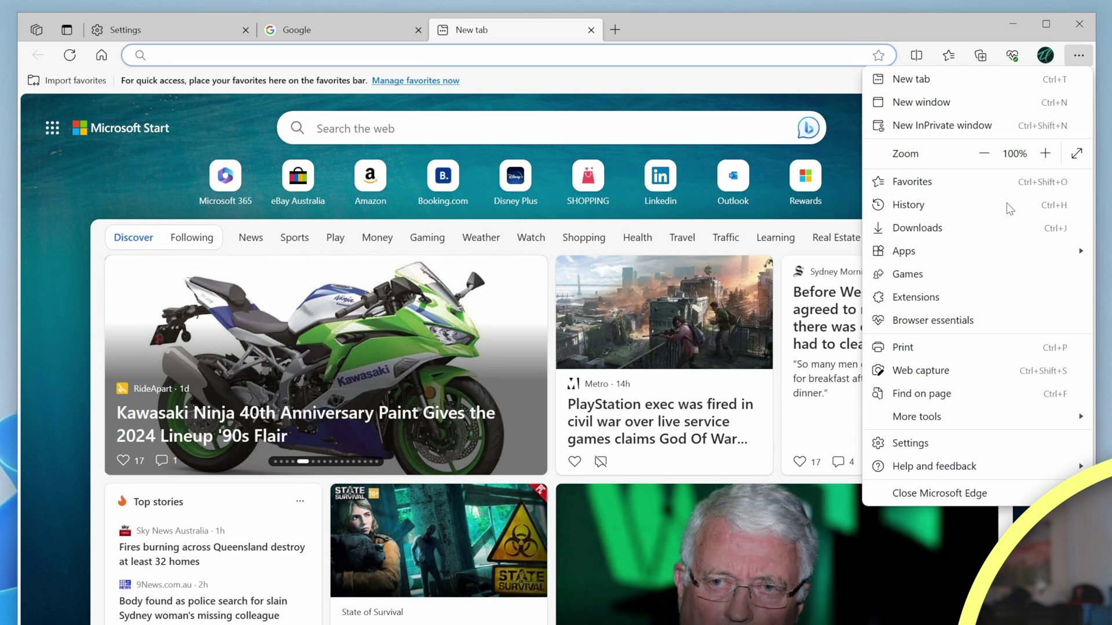
pyautogui.click(962, 294)
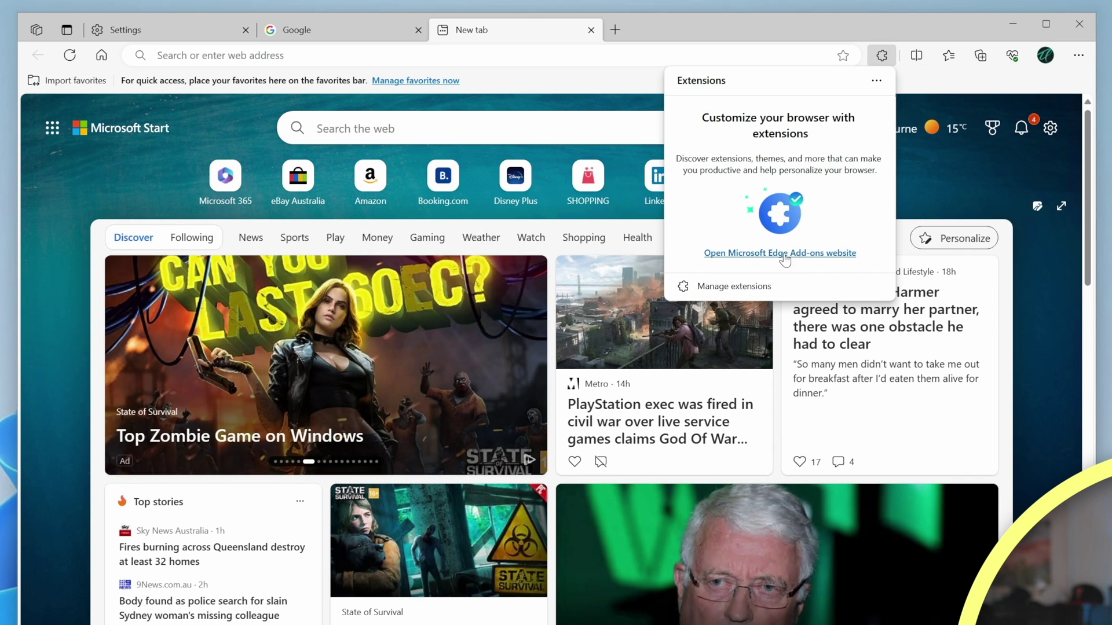
# Step: Search the Edge Add-ons store for 'custom' and add the Custom New Tab extension
pyautogui.click(786, 254)
pyautogui.click(255, 152)
pyautogui.write('custom')
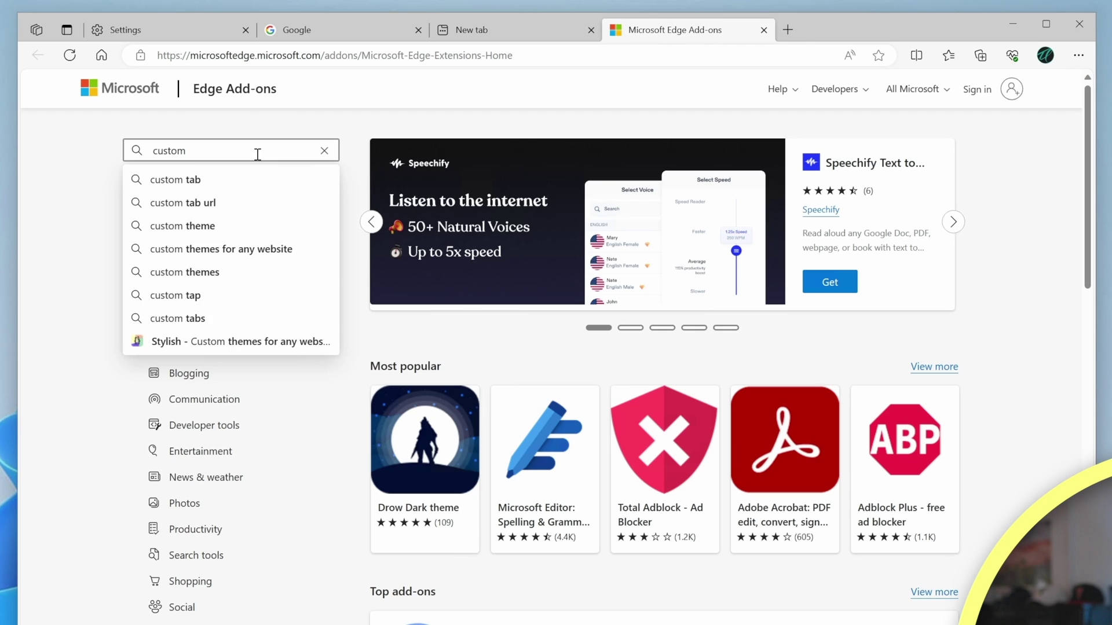
pyautogui.click(217, 206)
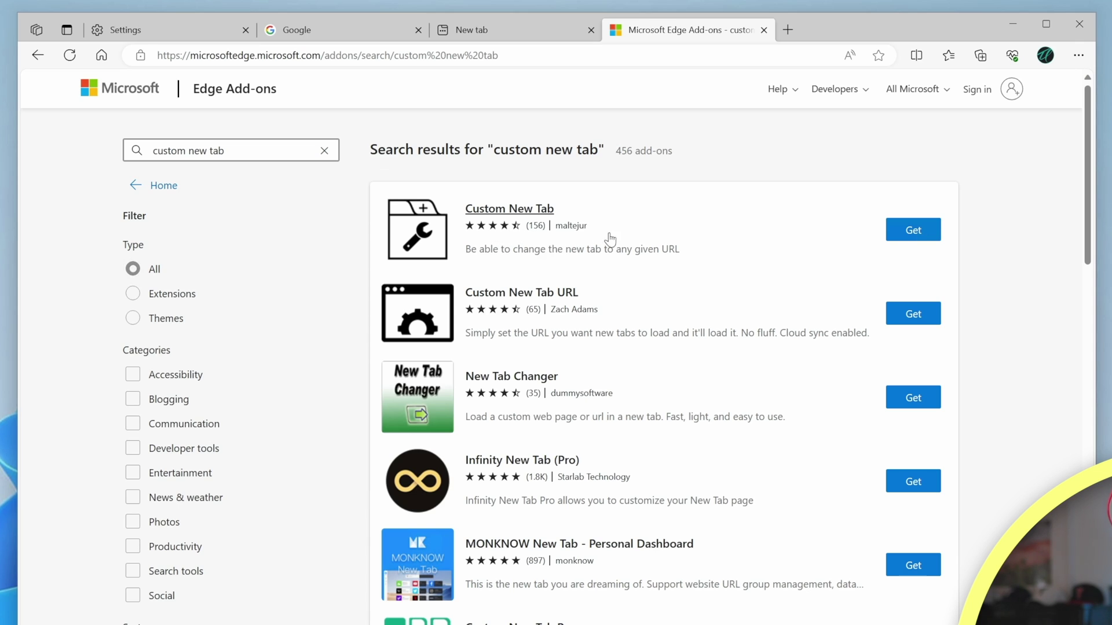
pyautogui.click(911, 231)
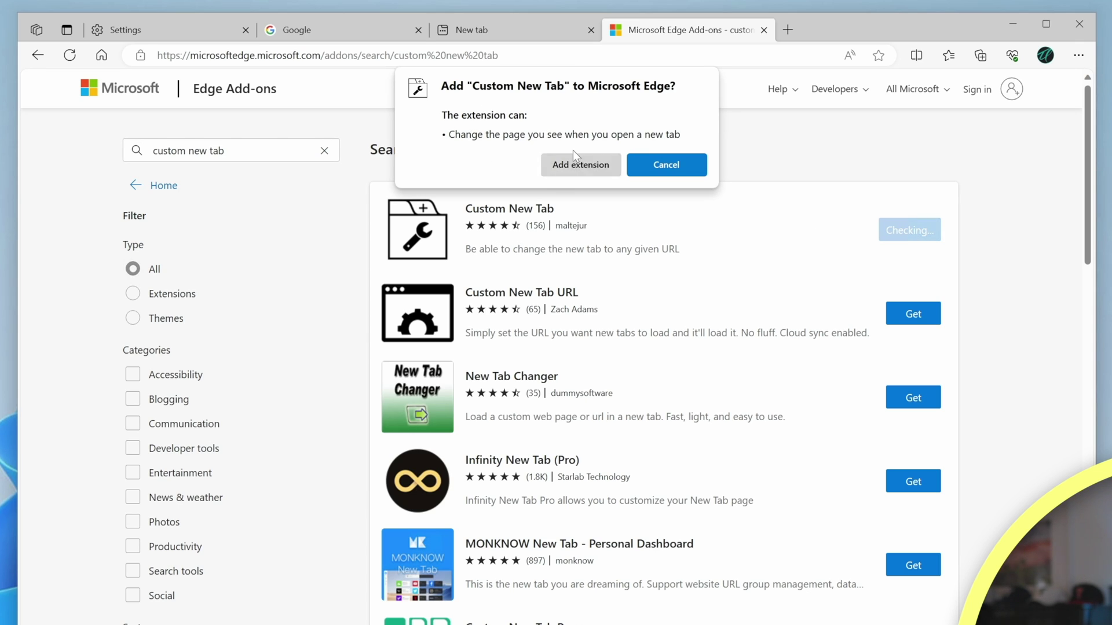
pyautogui.click(581, 166)
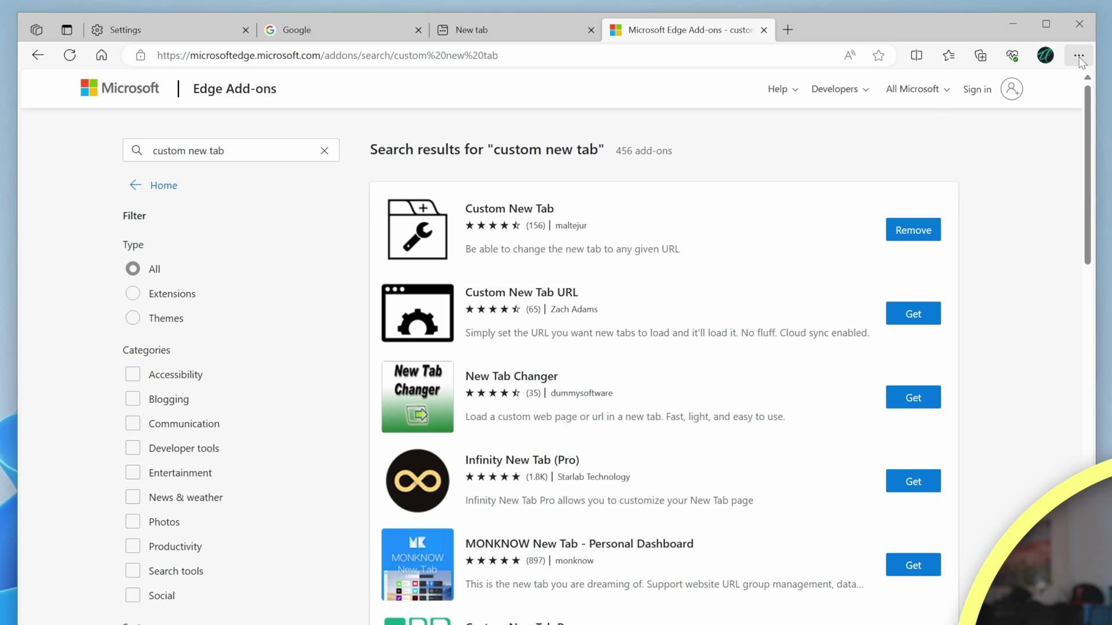
# Step: Switch on Custom New Tab in Manage extensions, then reopen the Extensions list
pyautogui.click(1079, 57)
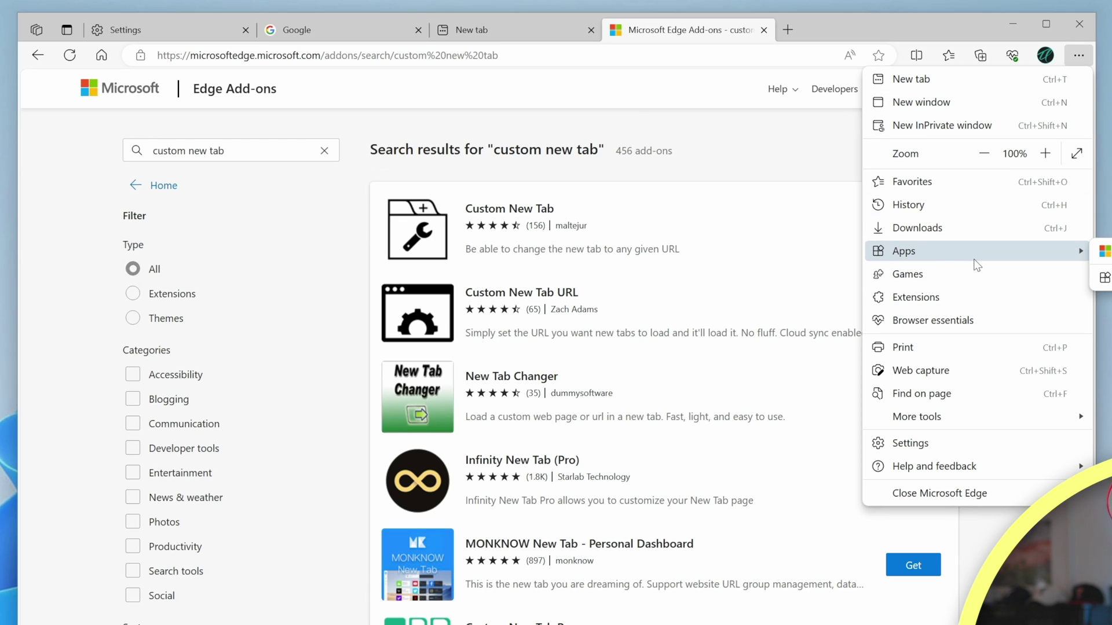
pyautogui.click(973, 297)
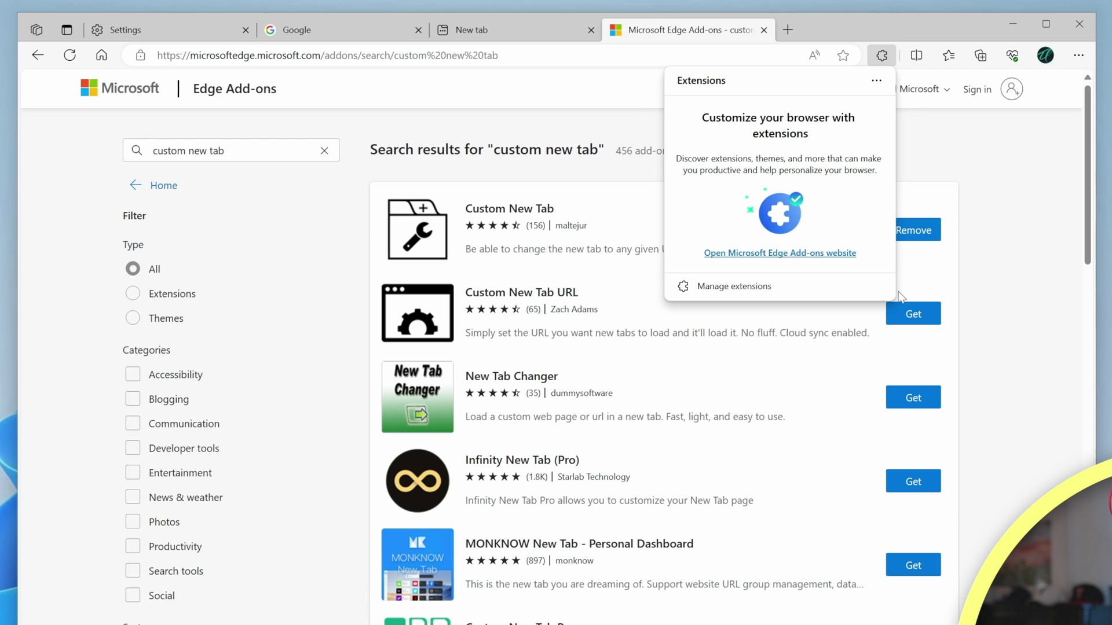
pyautogui.click(705, 287)
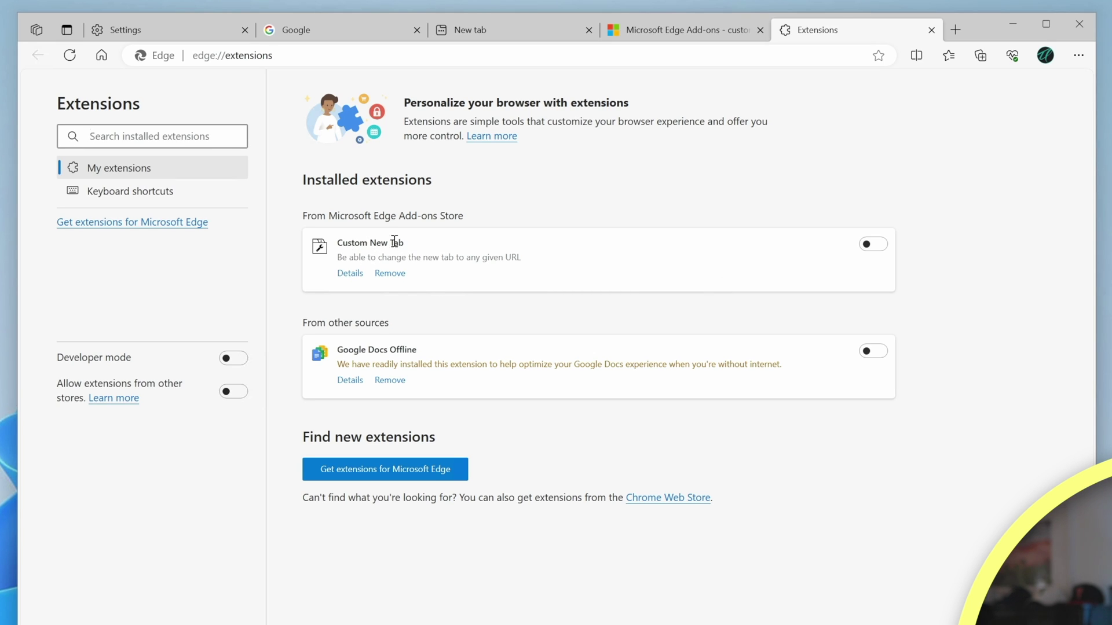
pyautogui.click(873, 245)
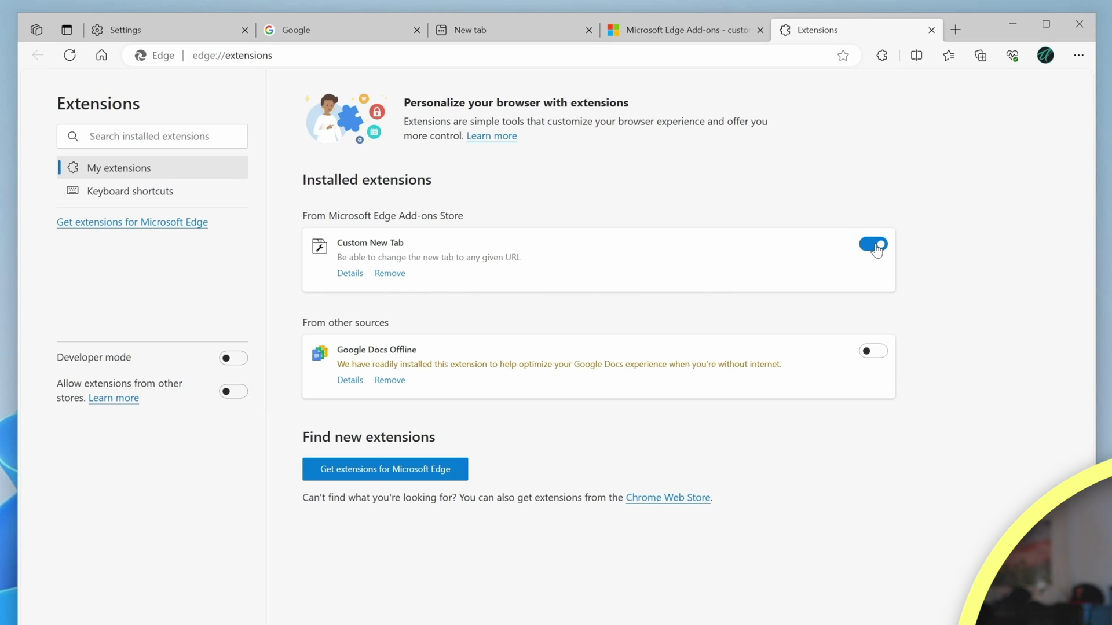
pyautogui.click(1077, 53)
pyautogui.click(930, 296)
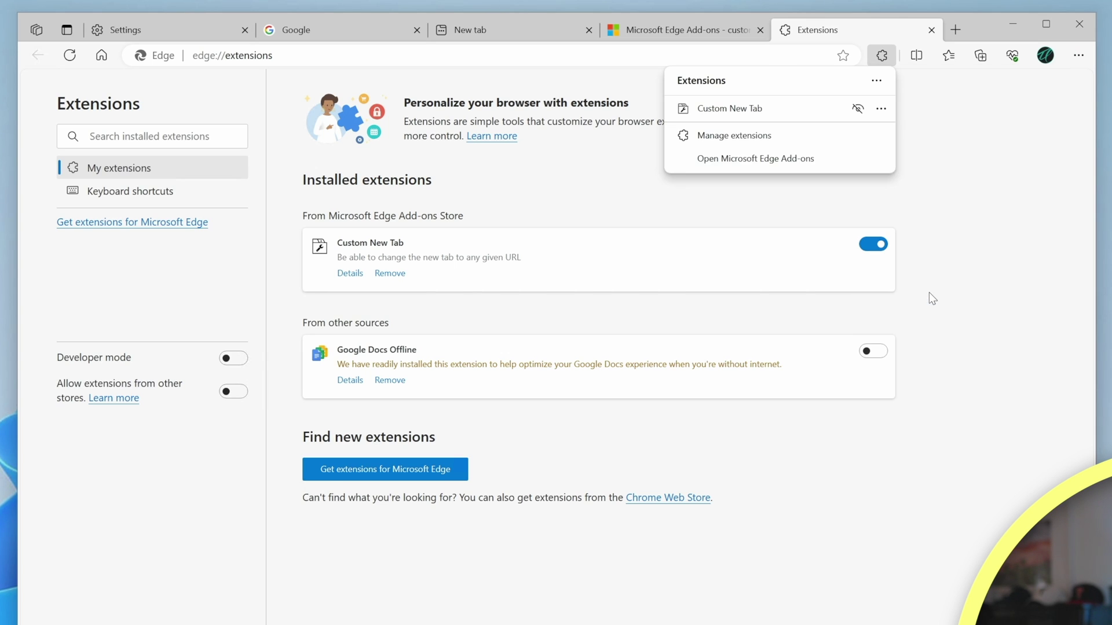
pyautogui.click(742, 109)
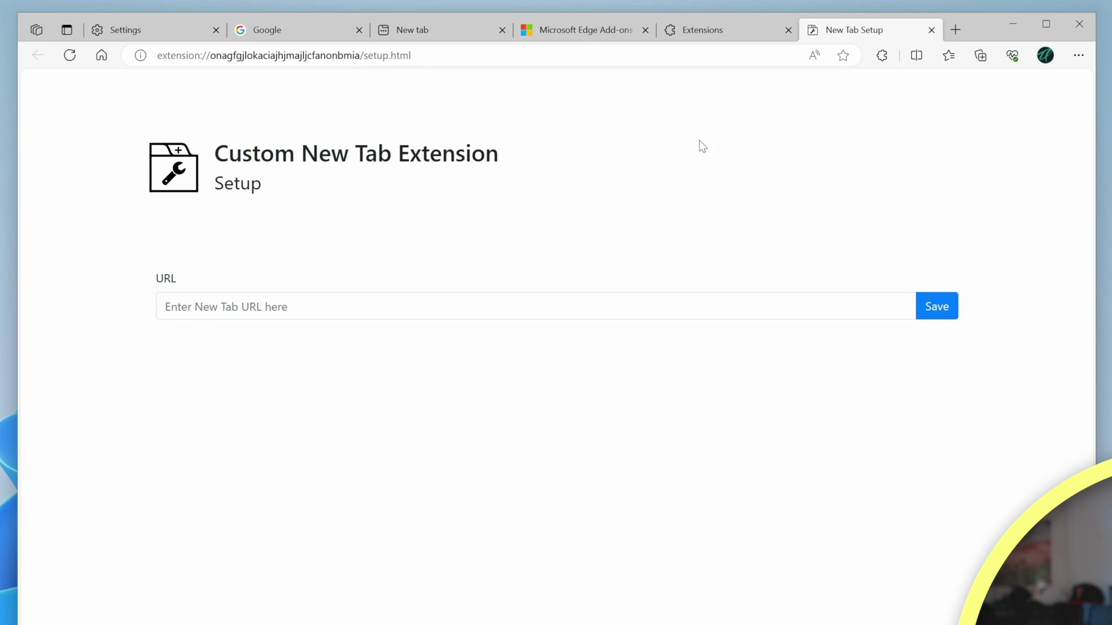
pyautogui.click(541, 307)
pyautogui.write('https://www.google.com/')
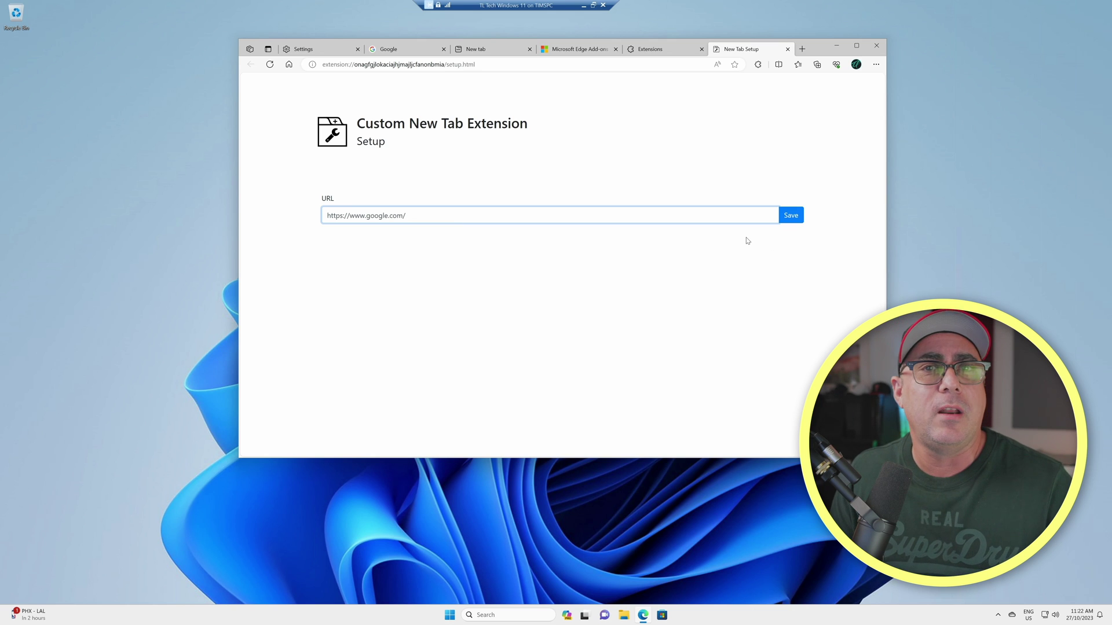
pyautogui.click(798, 216)
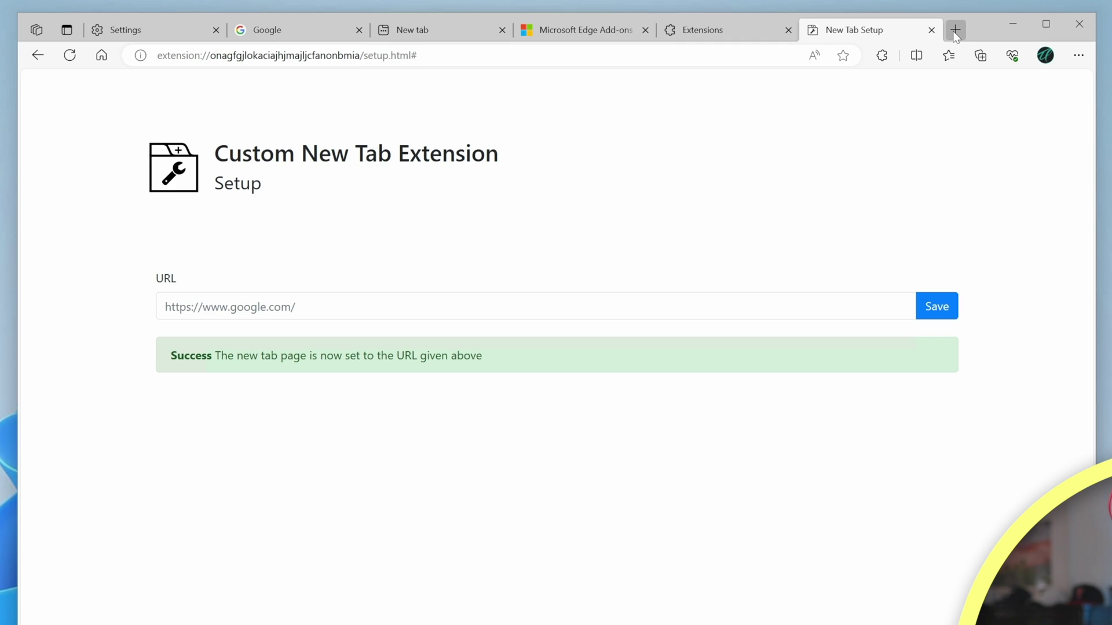
# Step: Open a new tab to confirm it shows Google, then return to Edge Settings
pyautogui.click(955, 30)
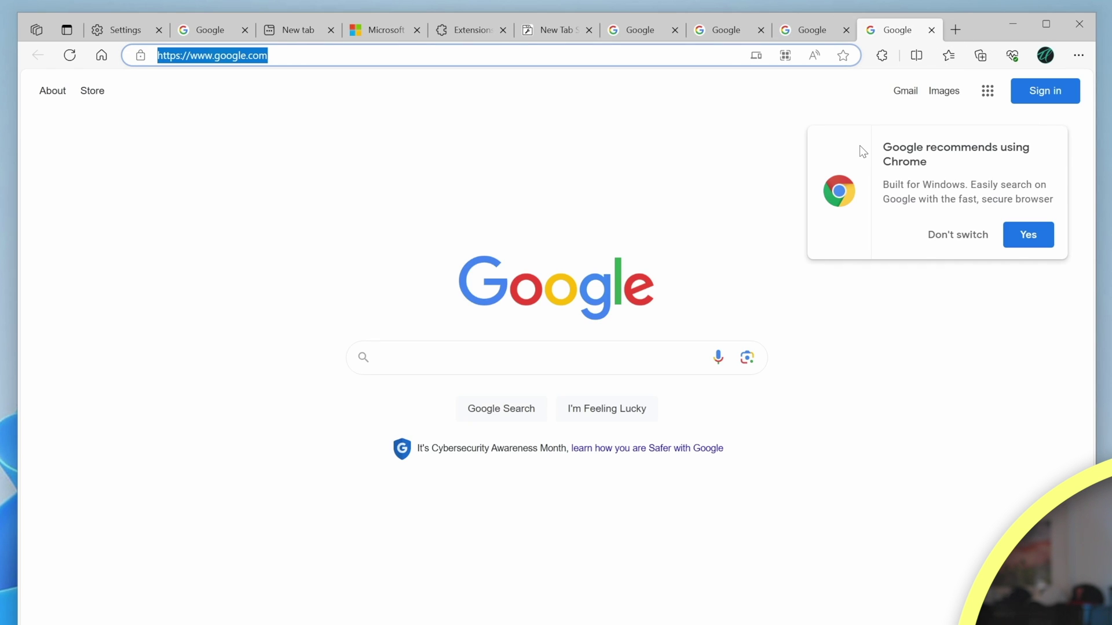
pyautogui.click(814, 350)
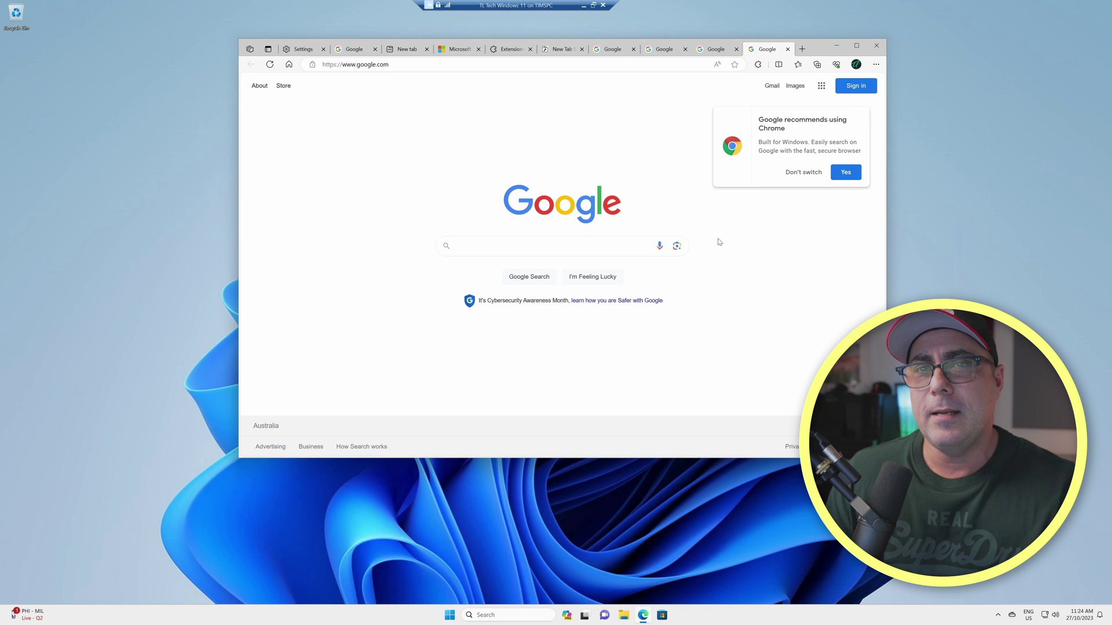
pyautogui.click(877, 66)
pyautogui.click(792, 297)
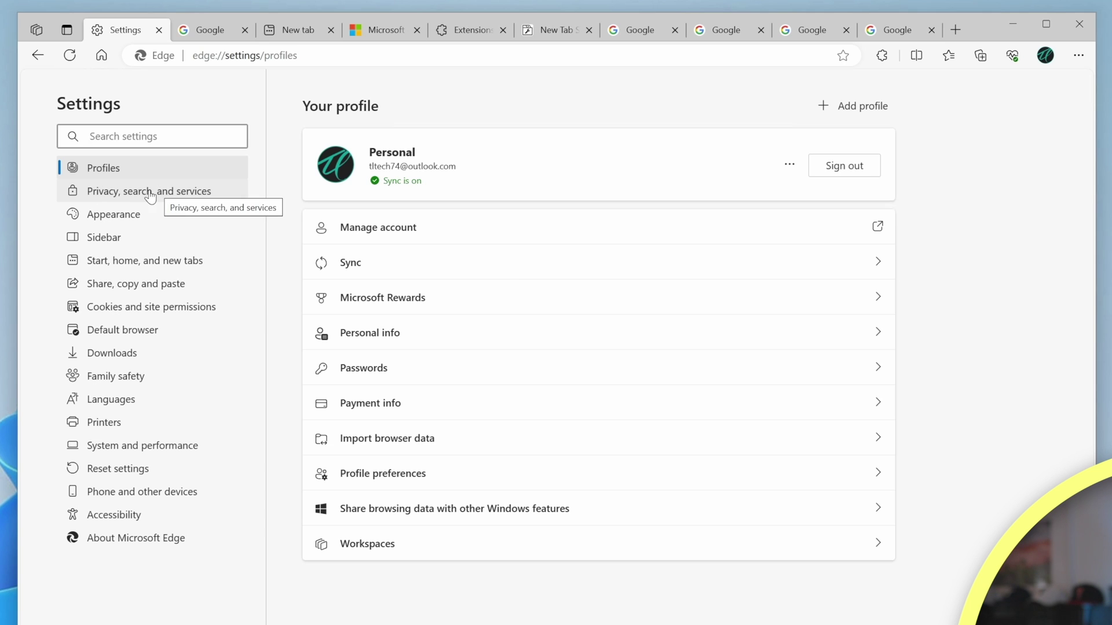
# Step: In Edge's privacy, search and services settings, keep Google as the address-bar search engine
pyautogui.click(149, 196)
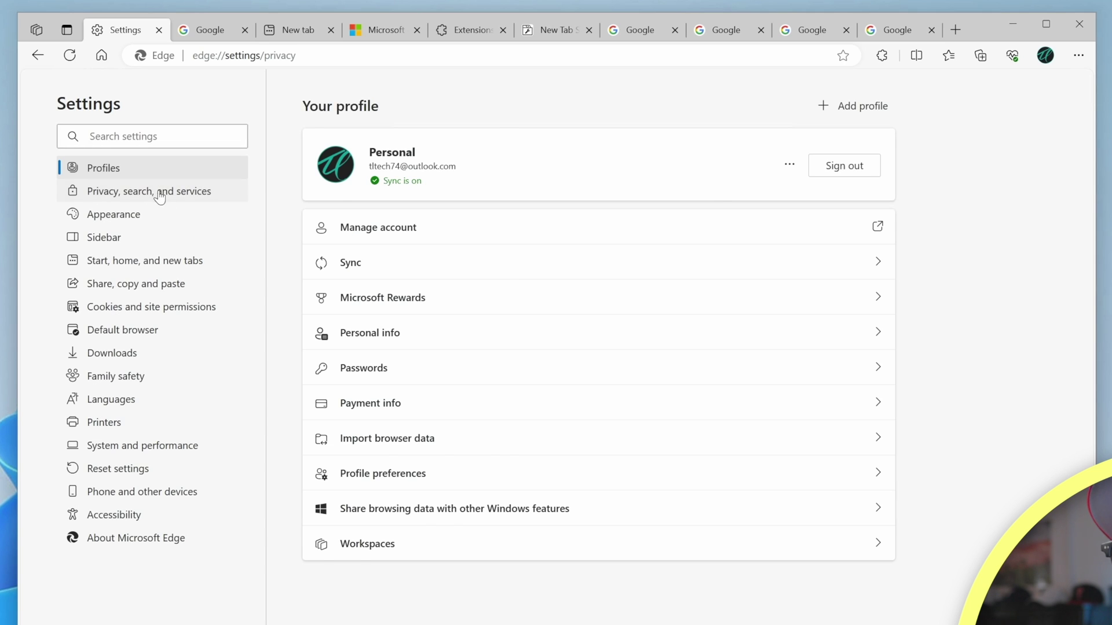
pyautogui.scroll(-15, 541, 449)
pyautogui.scroll(-5, 720, 441)
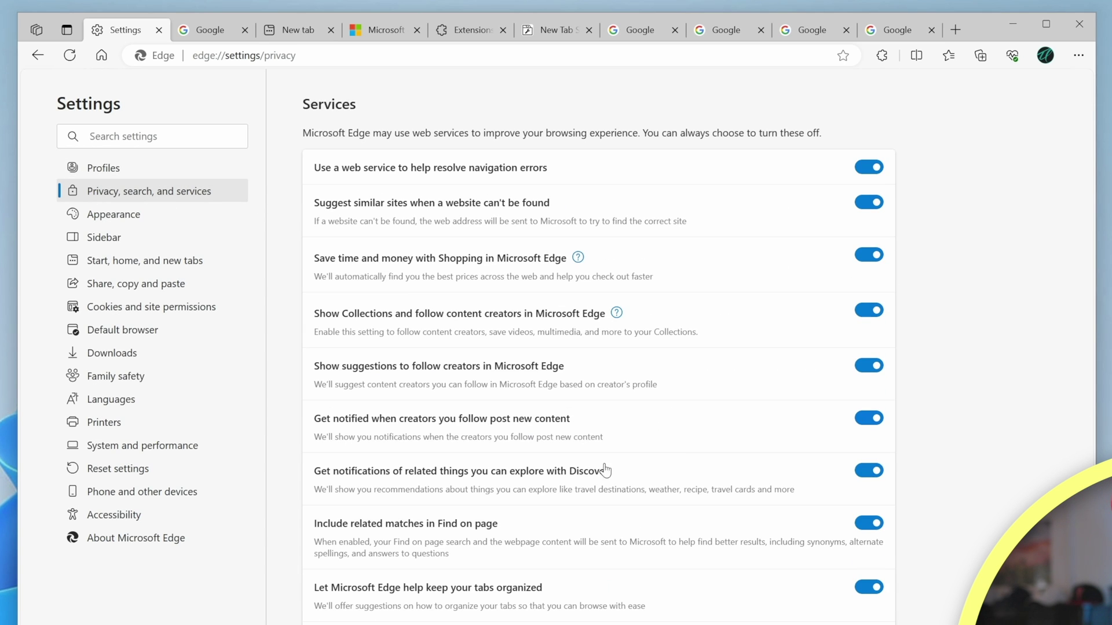
pyautogui.scroll(-5, 789, 356)
pyautogui.click(788, 356)
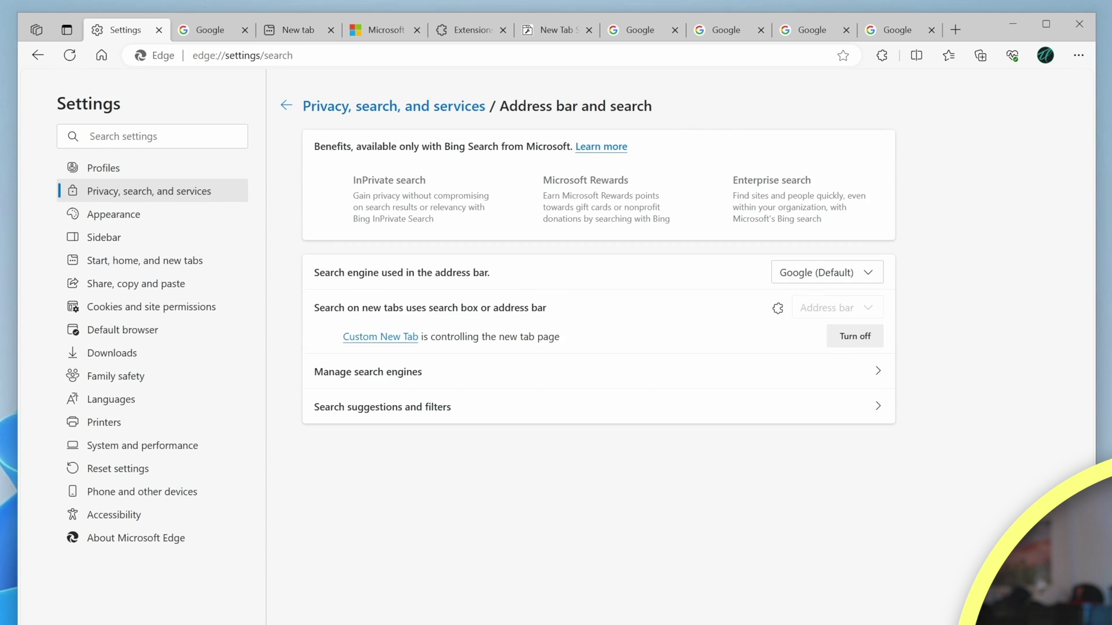
pyautogui.click(822, 272)
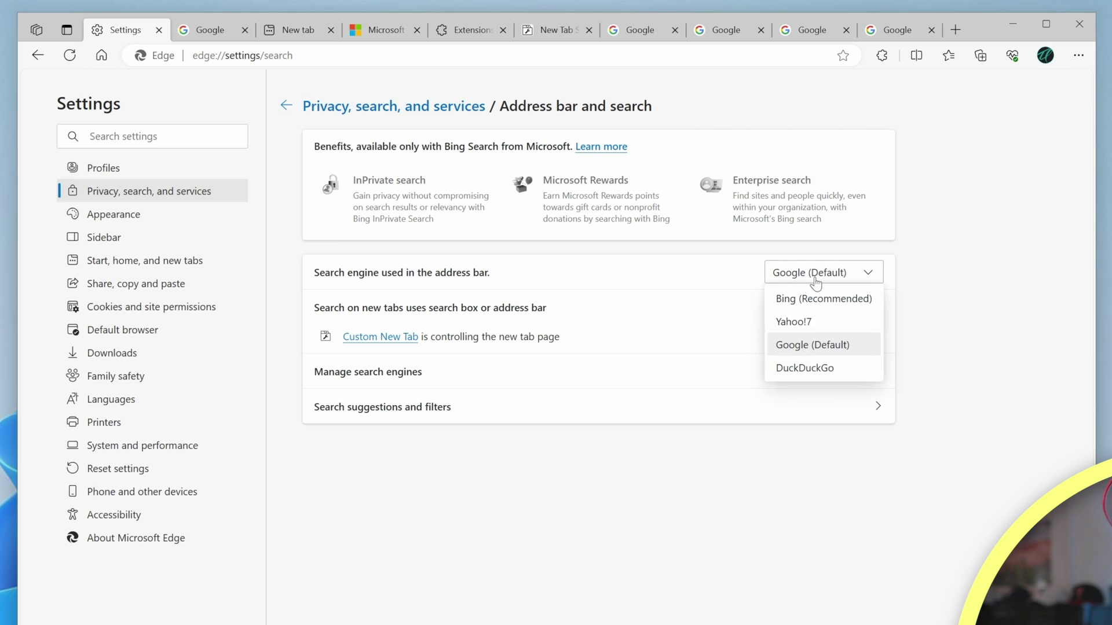
pyautogui.click(826, 346)
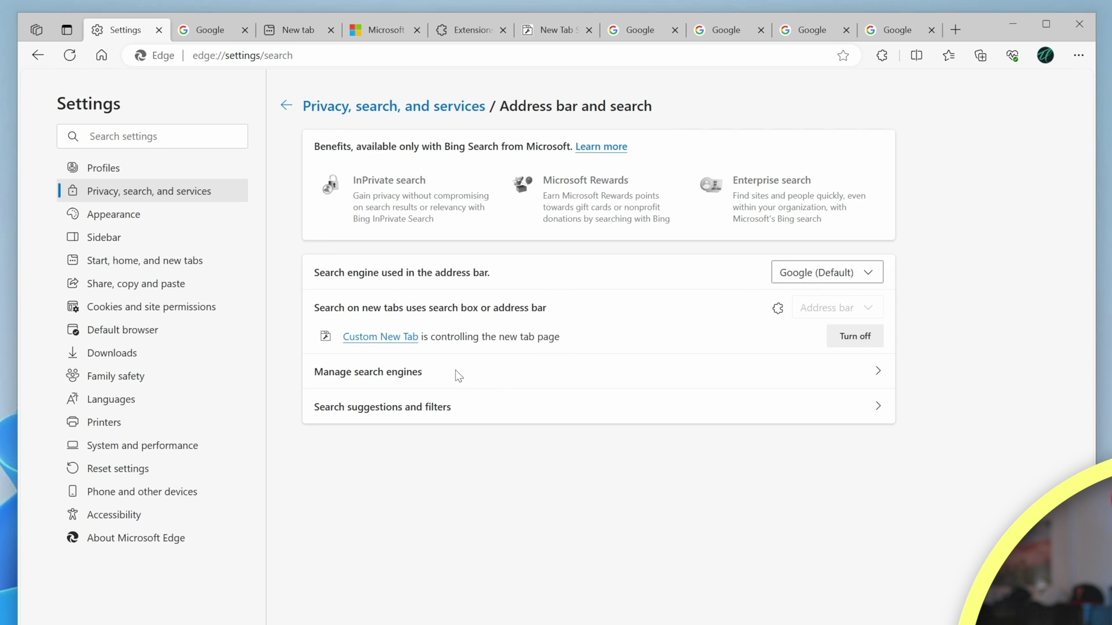
# Step: Under Manage search engines, make Bing the default and remove the Google entry
pyautogui.click(396, 374)
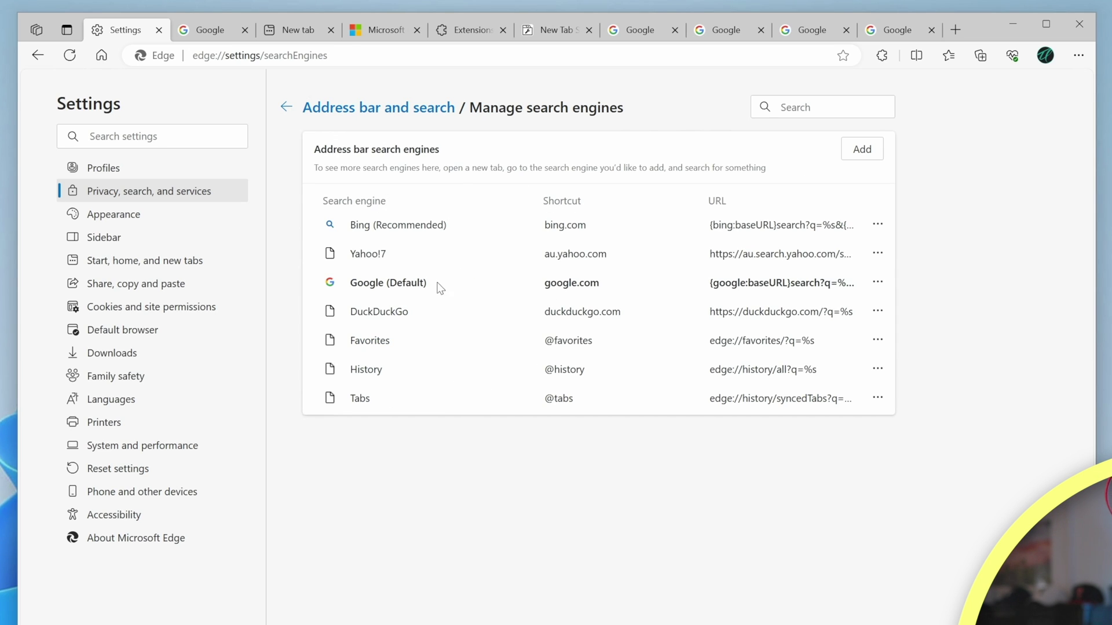
pyautogui.click(875, 284)
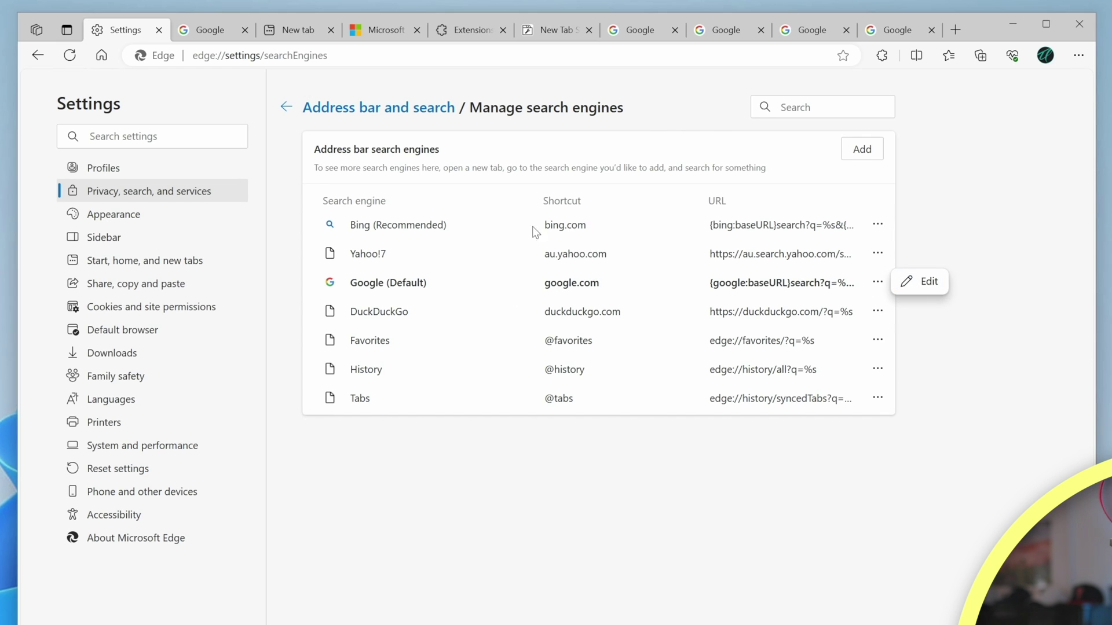
pyautogui.click(878, 225)
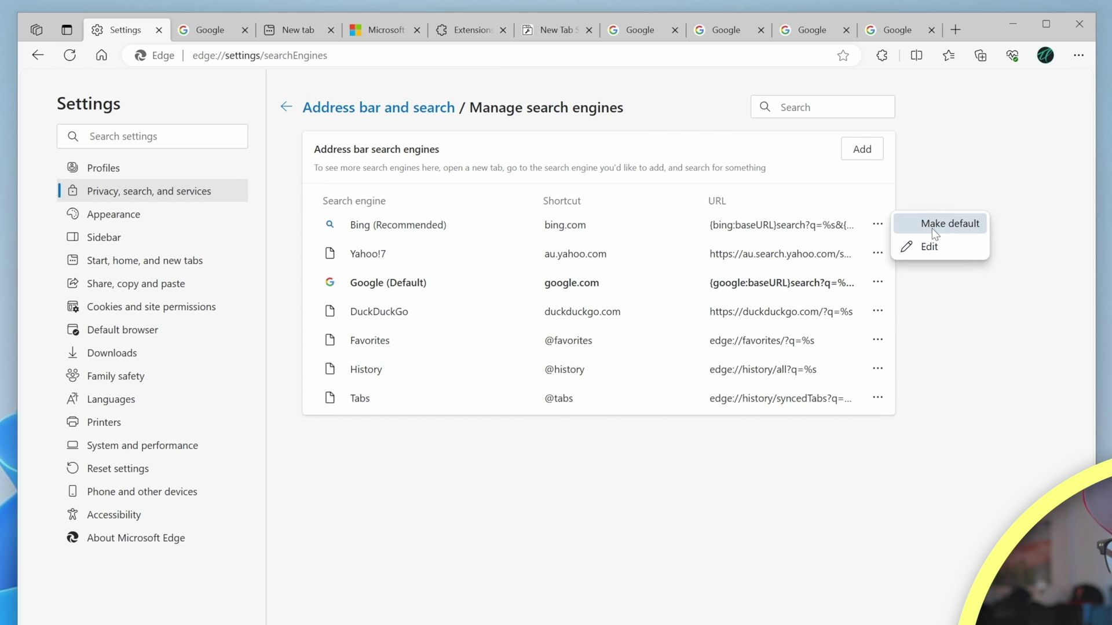
pyautogui.click(935, 226)
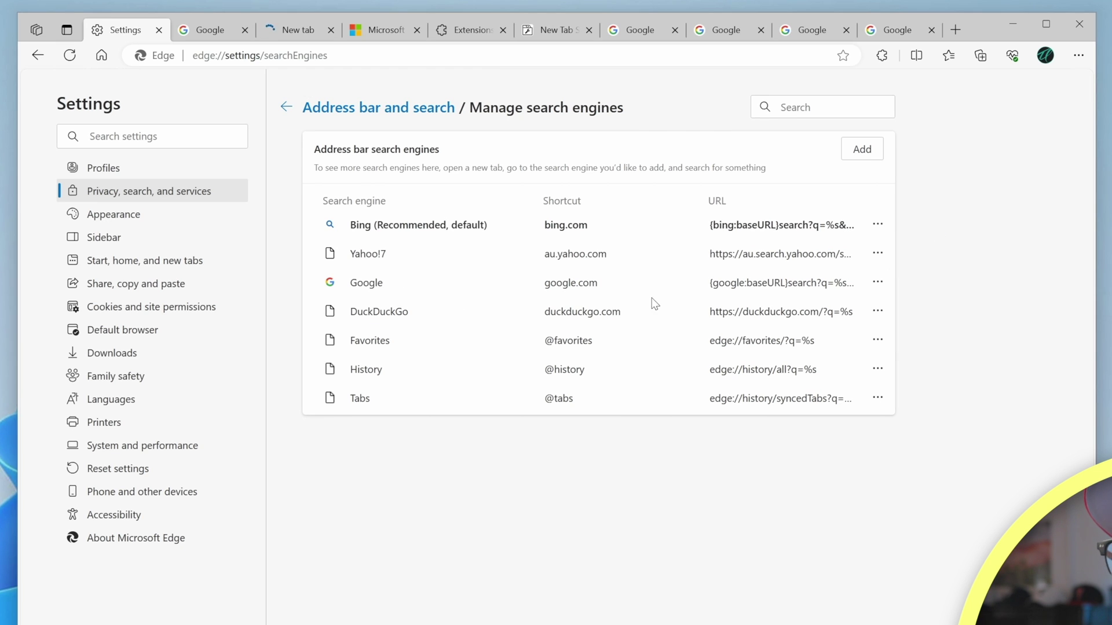
pyautogui.click(876, 284)
pyautogui.click(931, 325)
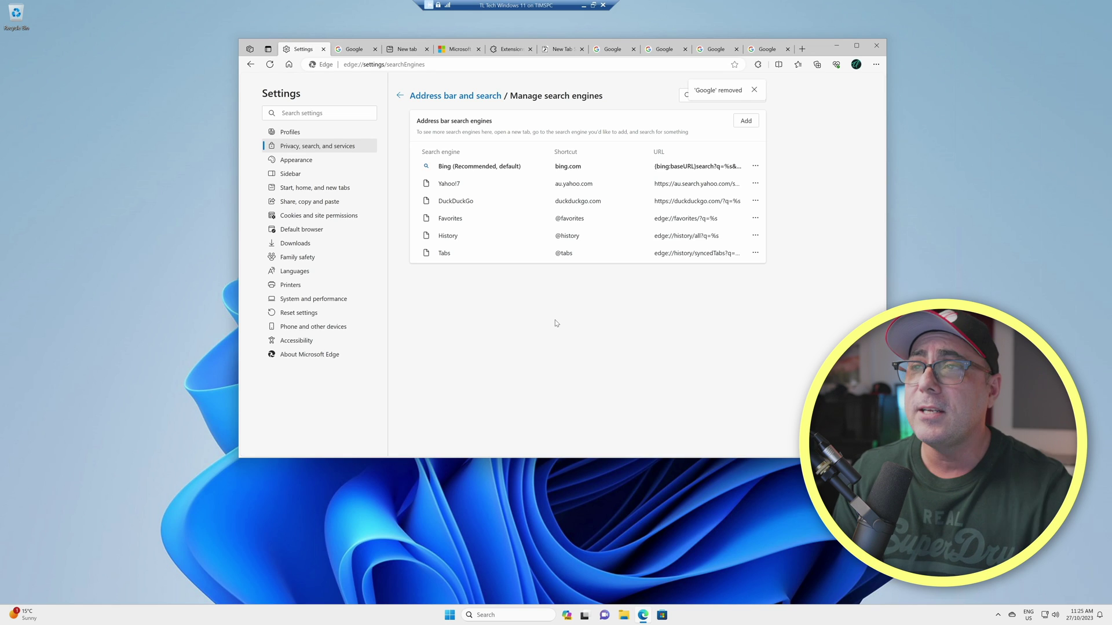
# Step: Open new tabs to check what they show, then return to the search engine settings
pyautogui.click(803, 48)
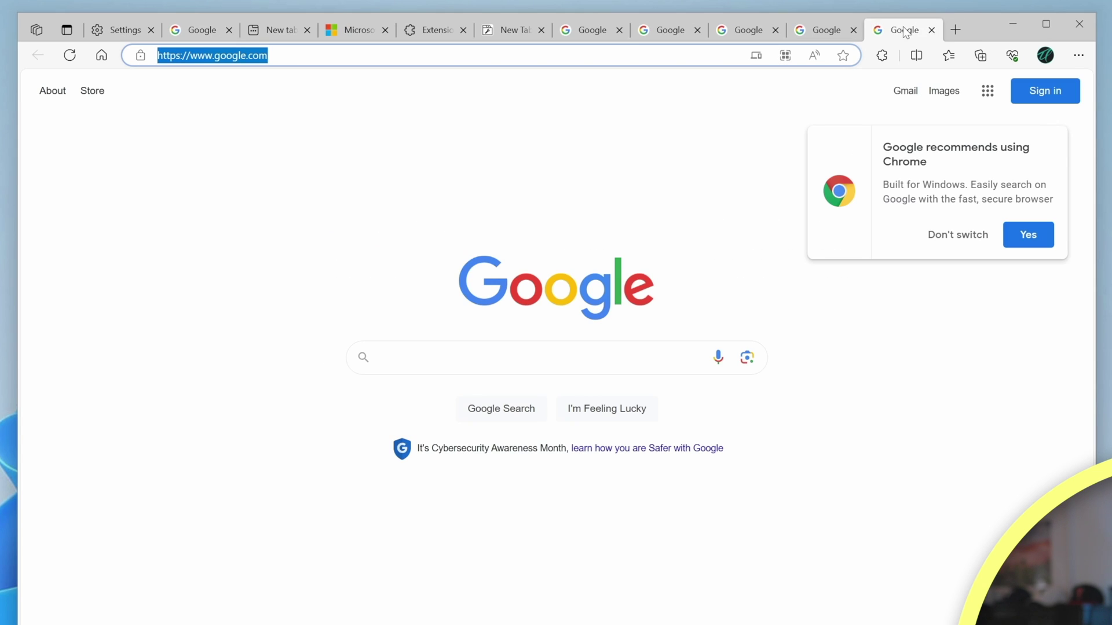
pyautogui.click(952, 34)
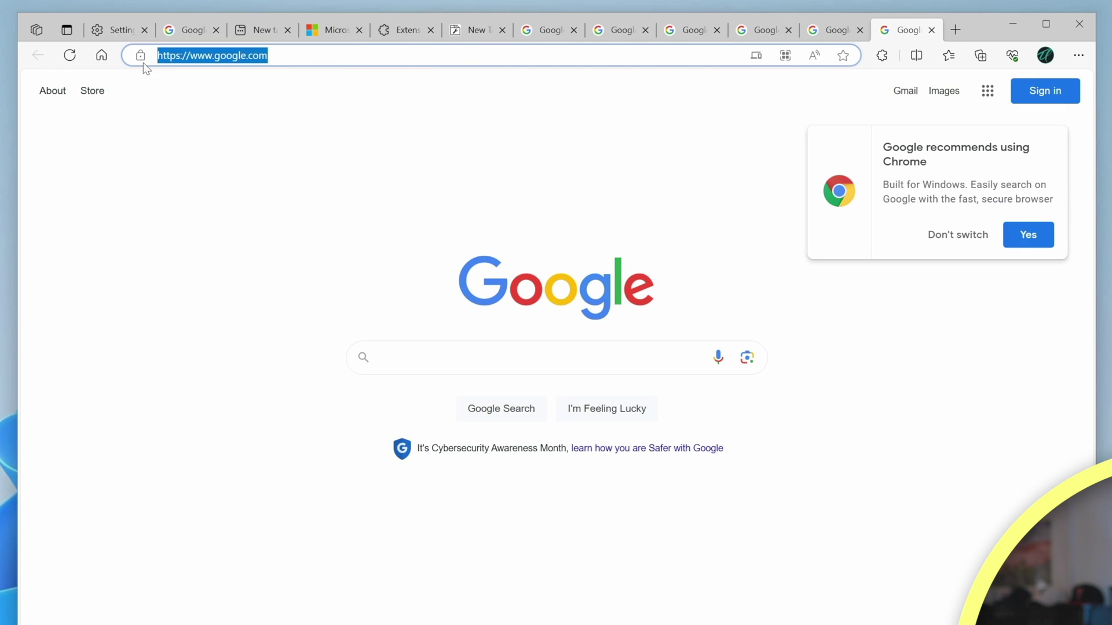
pyautogui.click(115, 26)
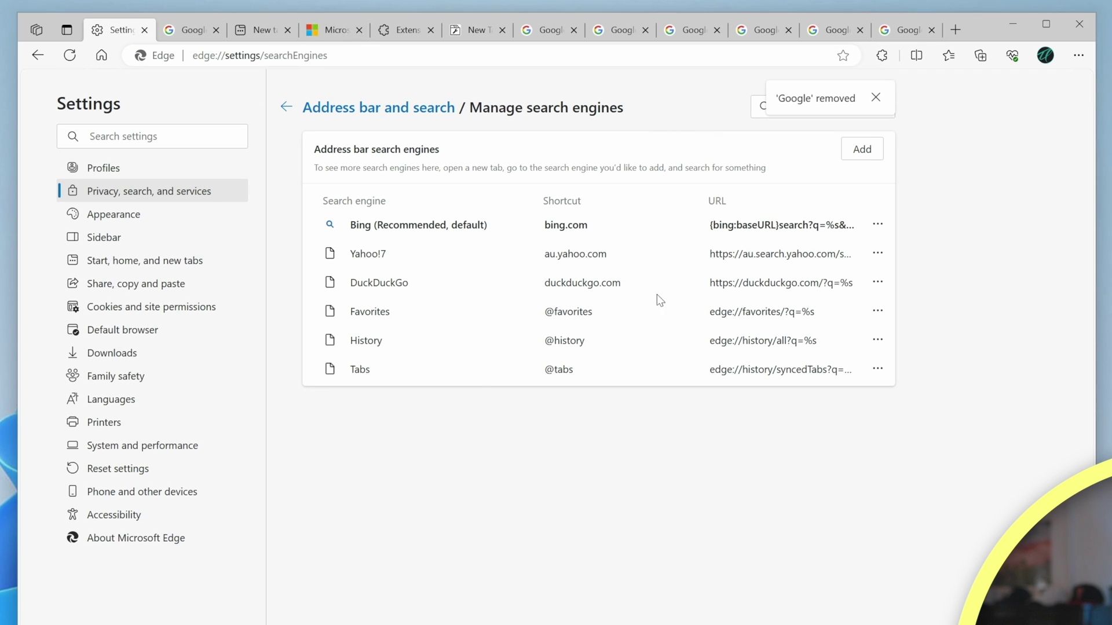
# Step: Start adding a search engine named Google with shortcut google.com
pyautogui.click(861, 152)
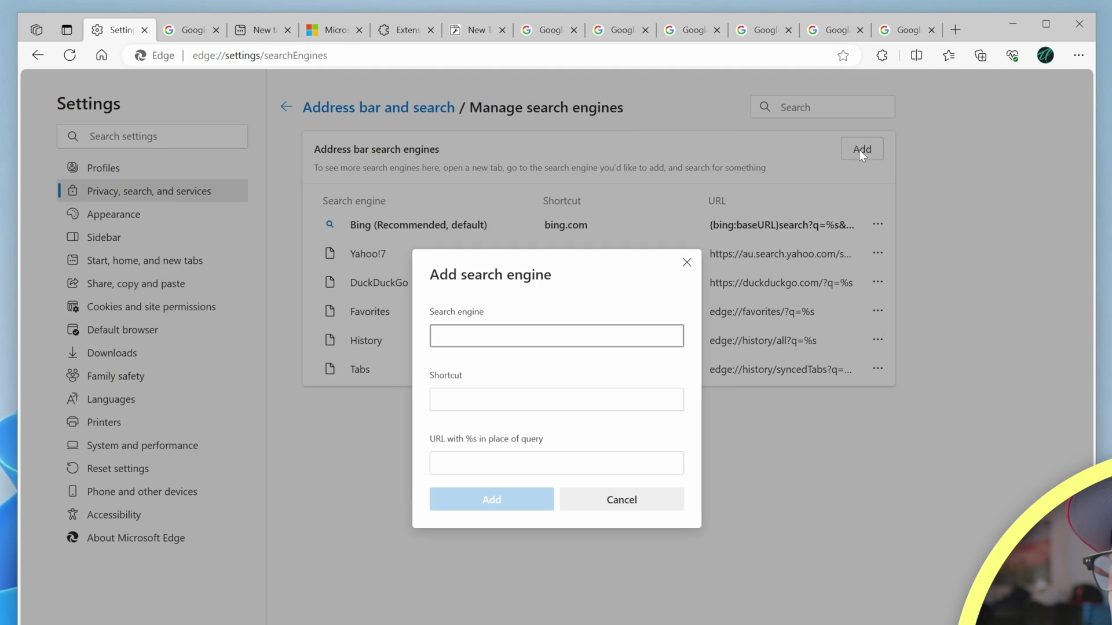
pyautogui.write('Google')
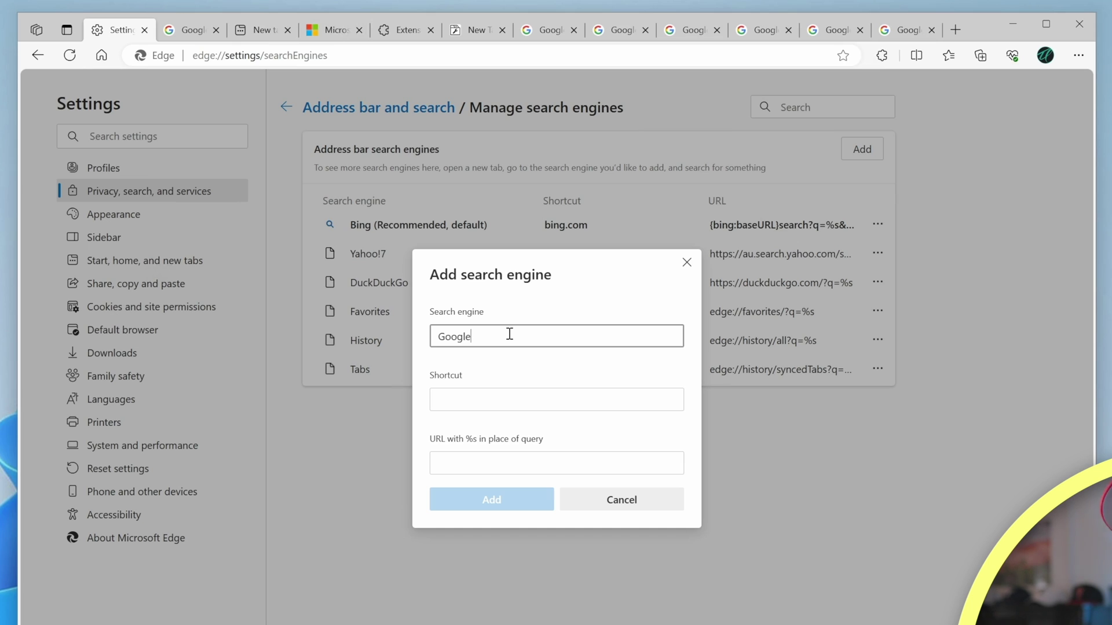
pyautogui.click(487, 405)
pyautogui.write('google.com')
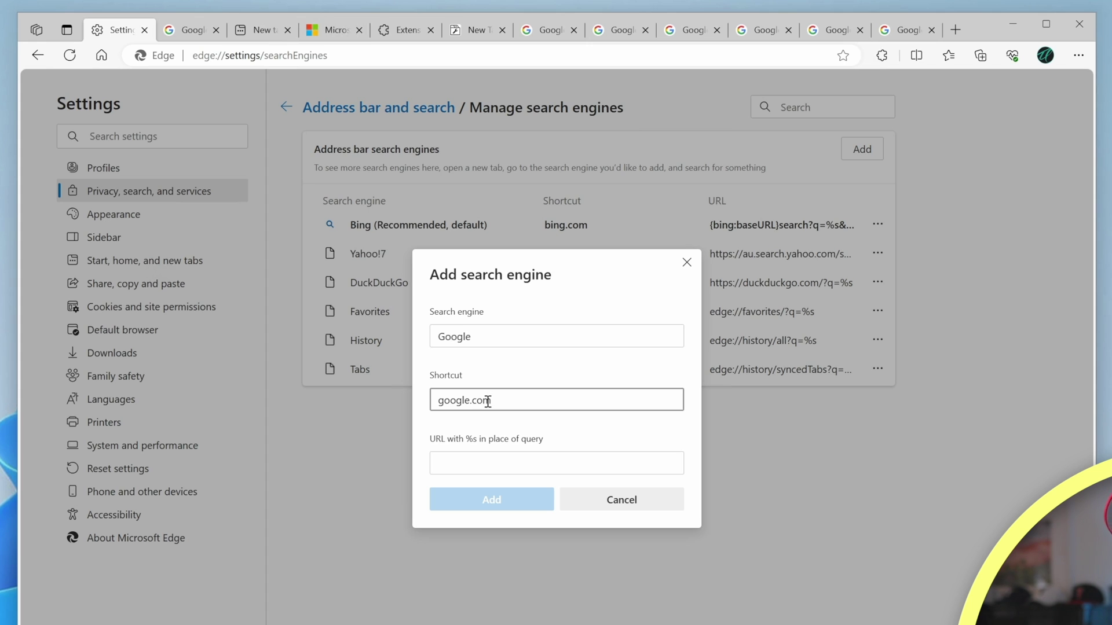
pyautogui.click(445, 462)
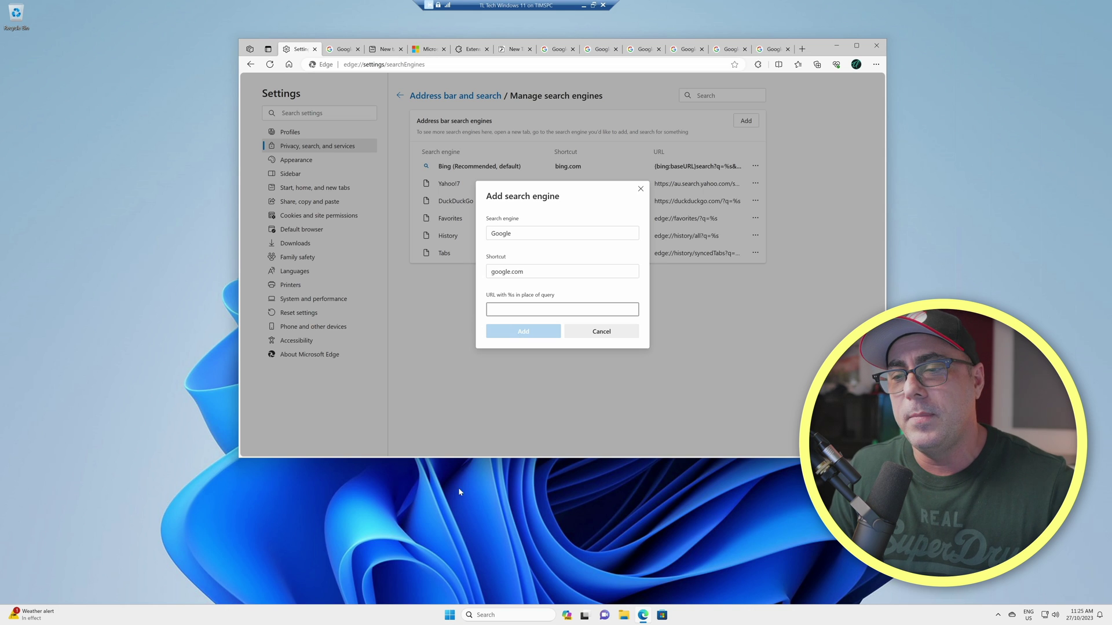
# Step: Launch Notepad and paste the Google search URL template into it
pyautogui.click(447, 617)
pyautogui.write('notepad')
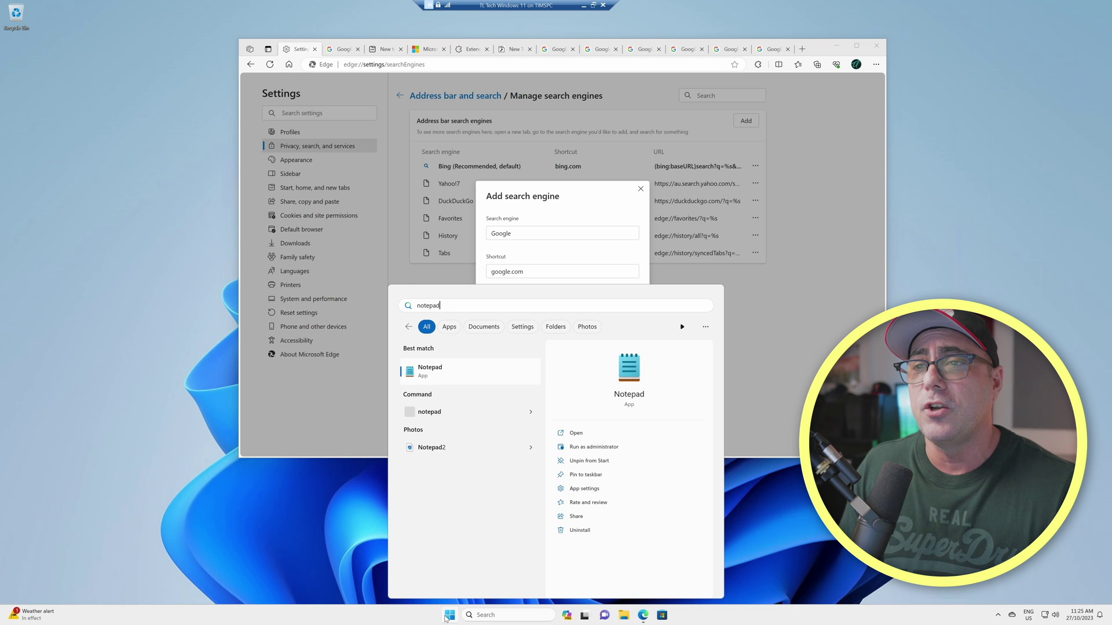
pyautogui.press('Return')
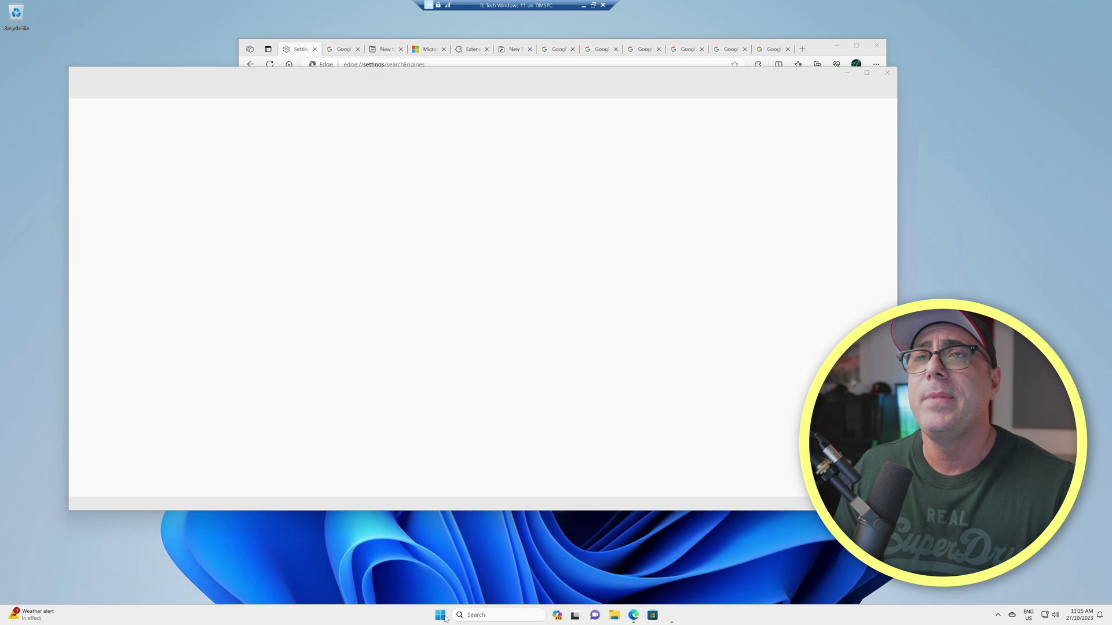
pyautogui.click(235, 129)
pyautogui.moveTo(248, 68); pyautogui.dragTo(505, 126)
pyautogui.hotkey('ctrl', 'v')
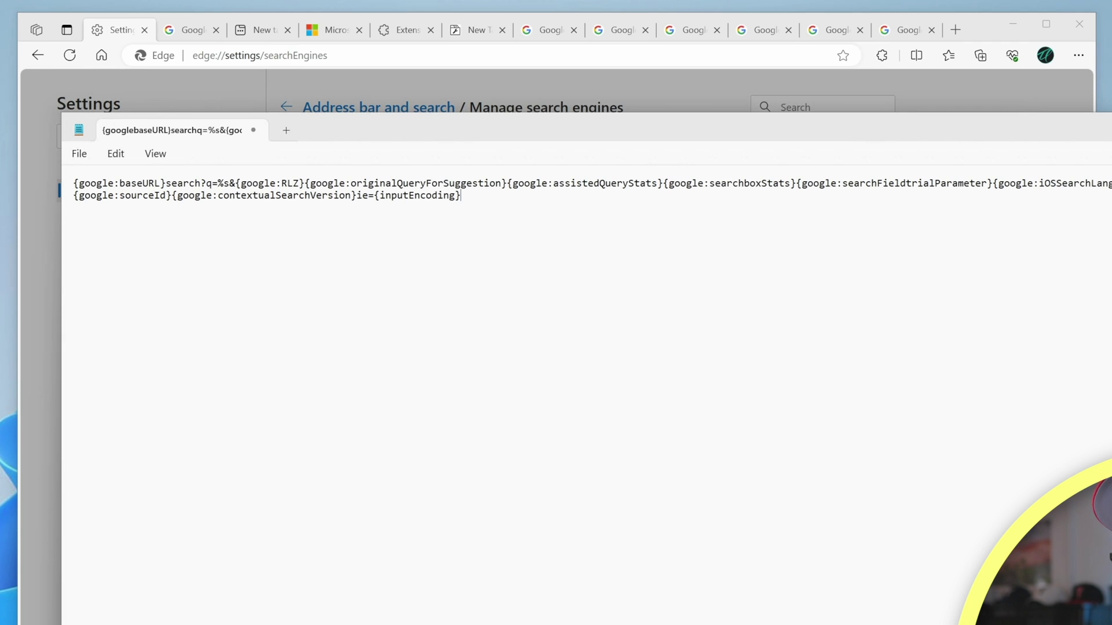
pyautogui.moveTo(1106, 619); pyautogui.dragTo(600, 420)
# Step: Paste the Google search URL template into the URL field and add the engine
pyautogui.click(862, 148)
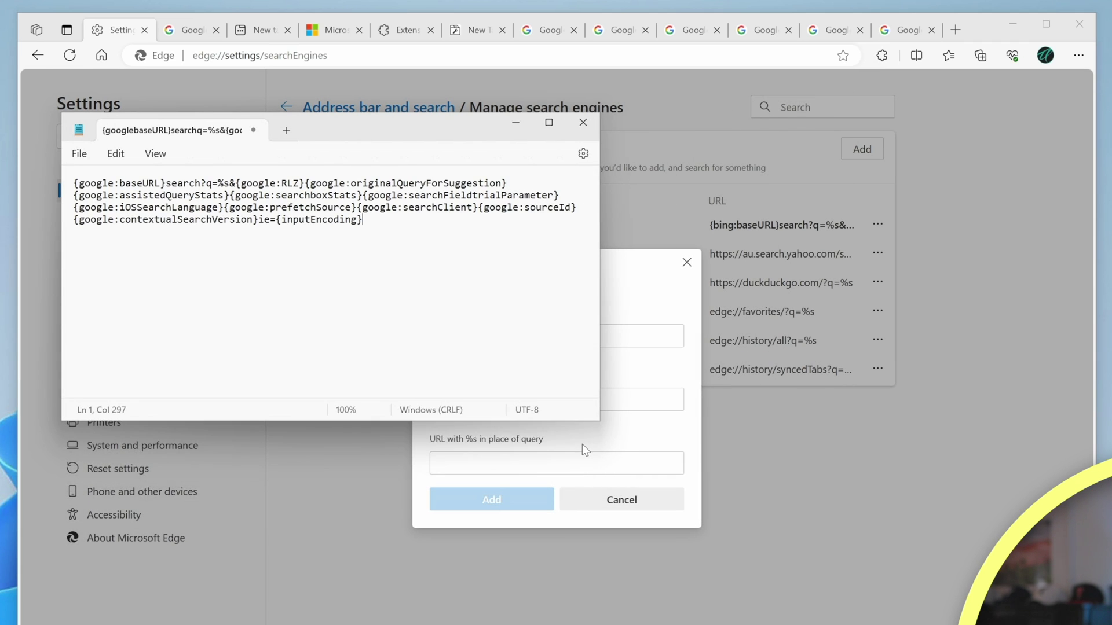
pyautogui.click(582, 123)
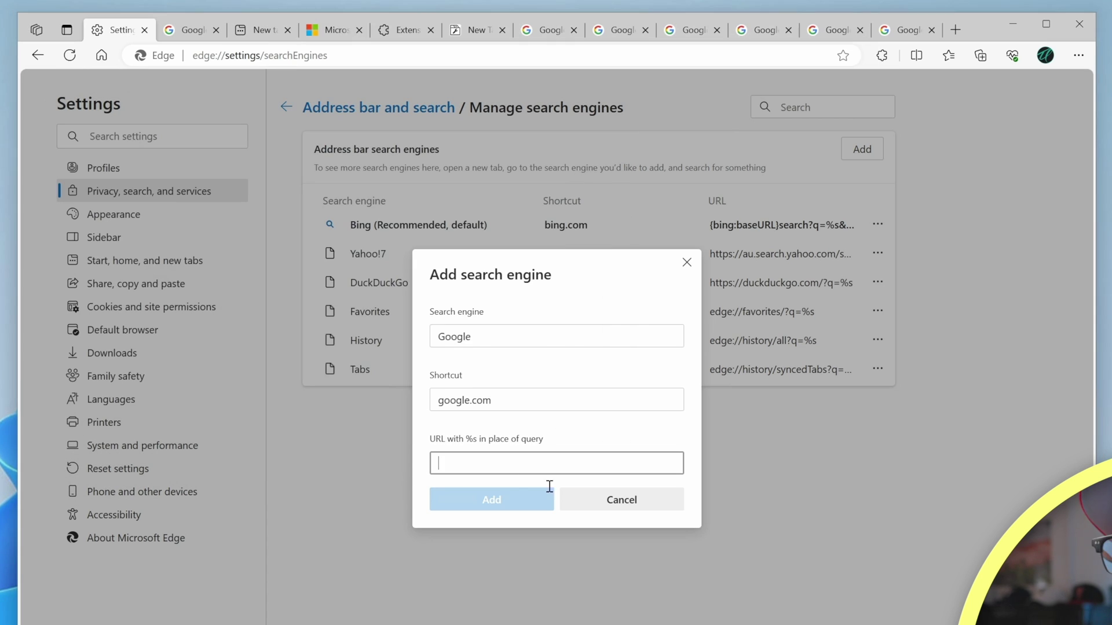
pyautogui.write('{google:baseURL}search?q=%s&{google:RLZ}{google:originalQueryForSuggestion}{google:assistedQueryStats}{google:searchboxStats}{google:searchFieldtrialParameter}{google:iOSSearchLanguage}{google:prefetchSource}{google:searchClient}{google:sourceId}{google:contextualSearchVersion}ie={inputEncoding}')
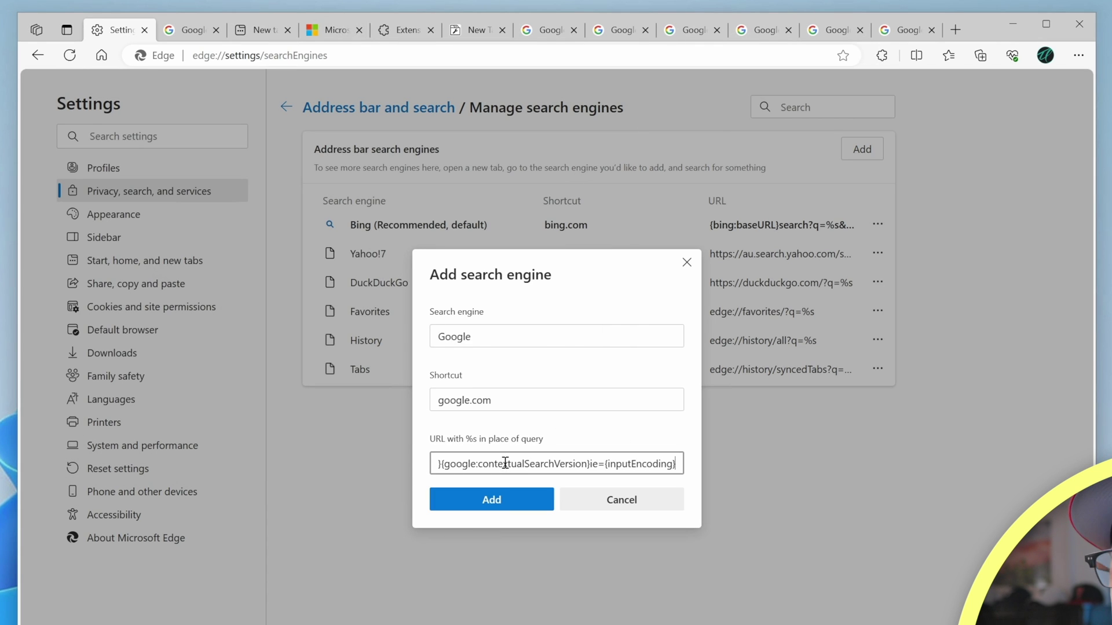
pyautogui.click(503, 500)
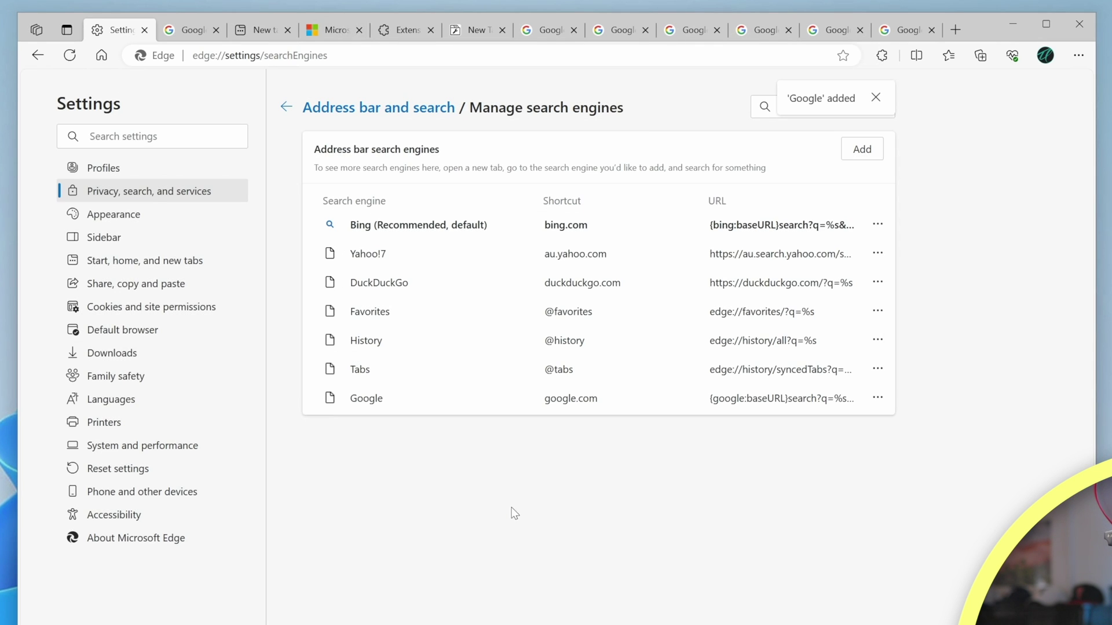
# Step: Make the re-added Google entry Edge's default search engine, then open a new tab showing Google
pyautogui.click(878, 401)
pyautogui.click(941, 398)
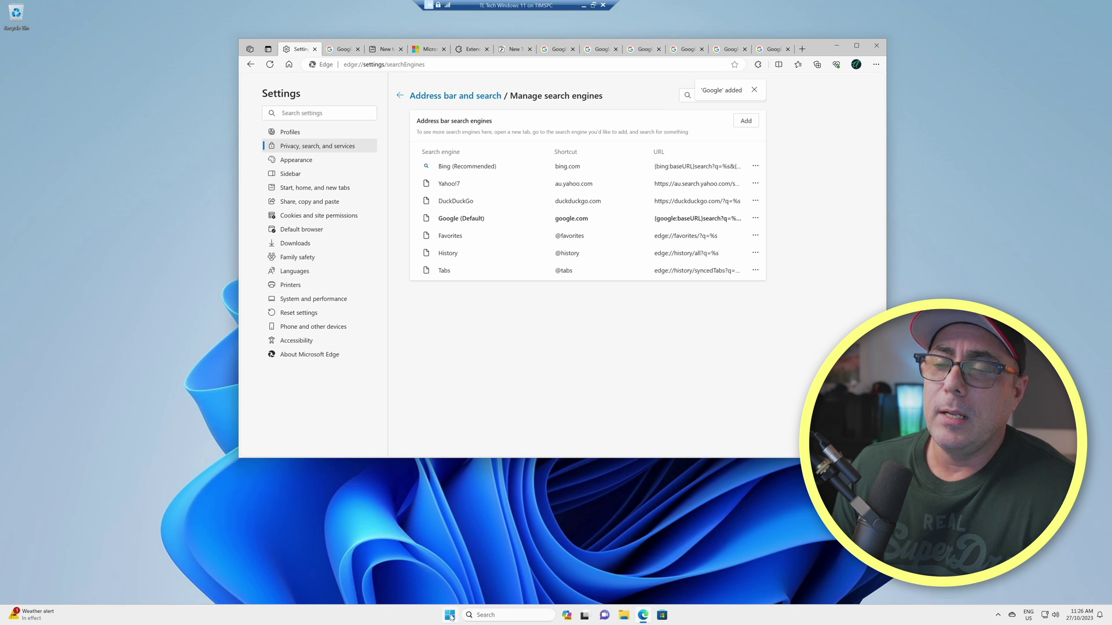
pyautogui.click(446, 615)
pyautogui.click(555, 306)
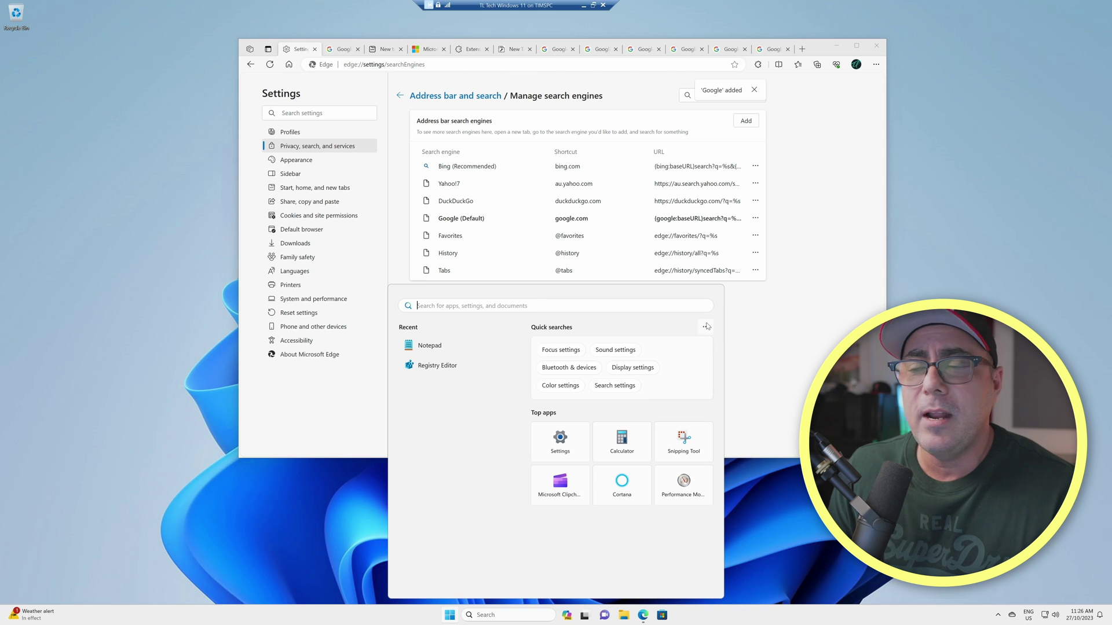
pyautogui.click(786, 550)
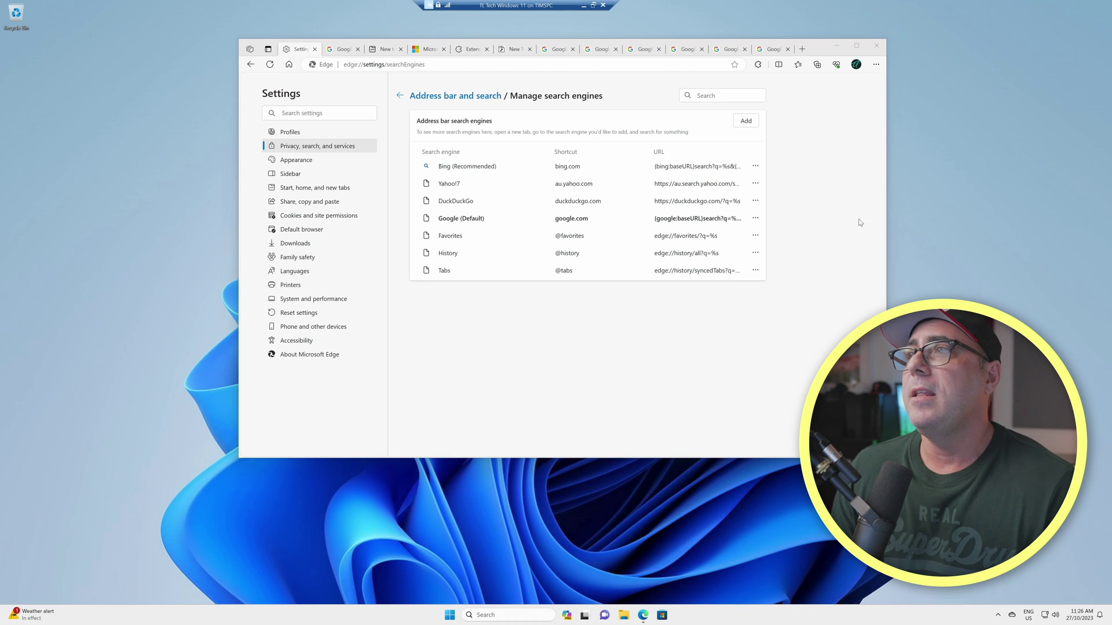
pyautogui.click(802, 49)
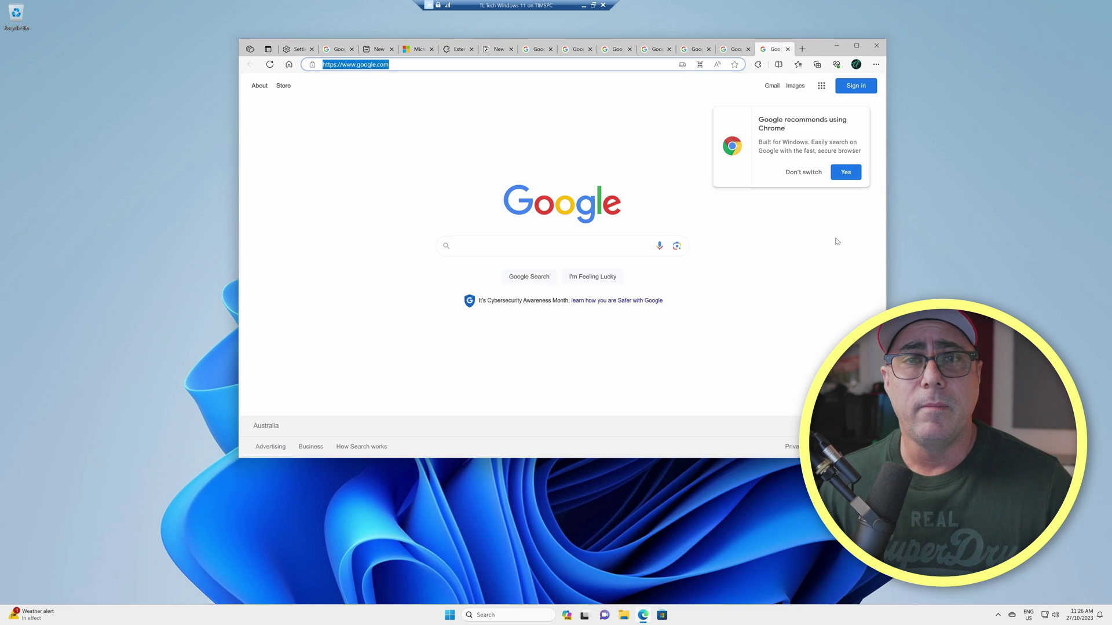